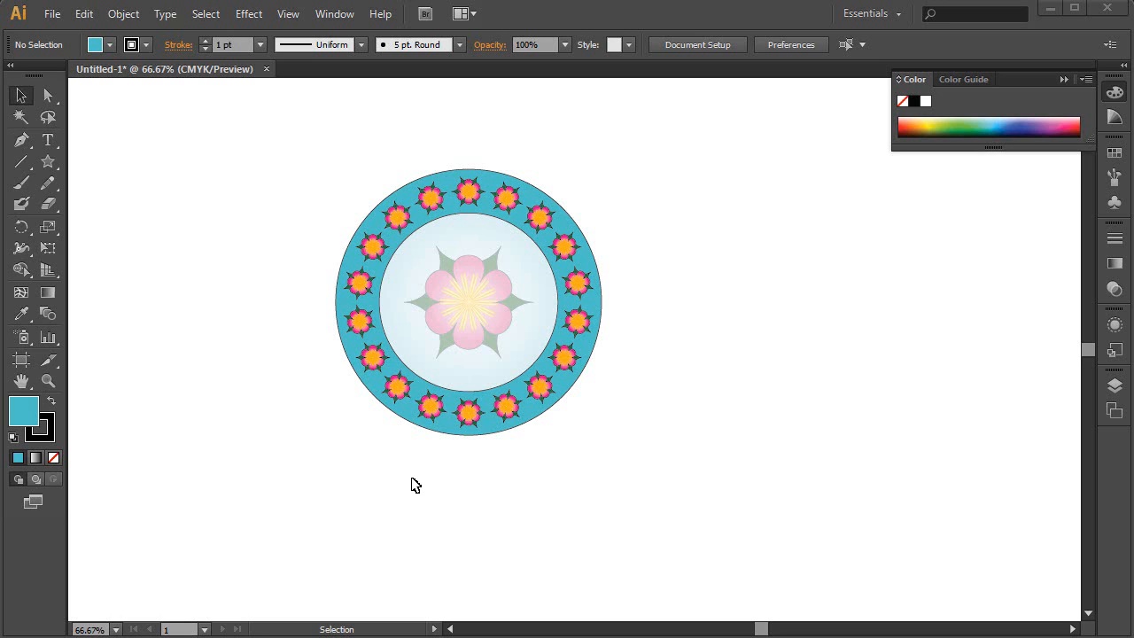
Ungroup the round plate artwork and clear the selection
click(439, 206)
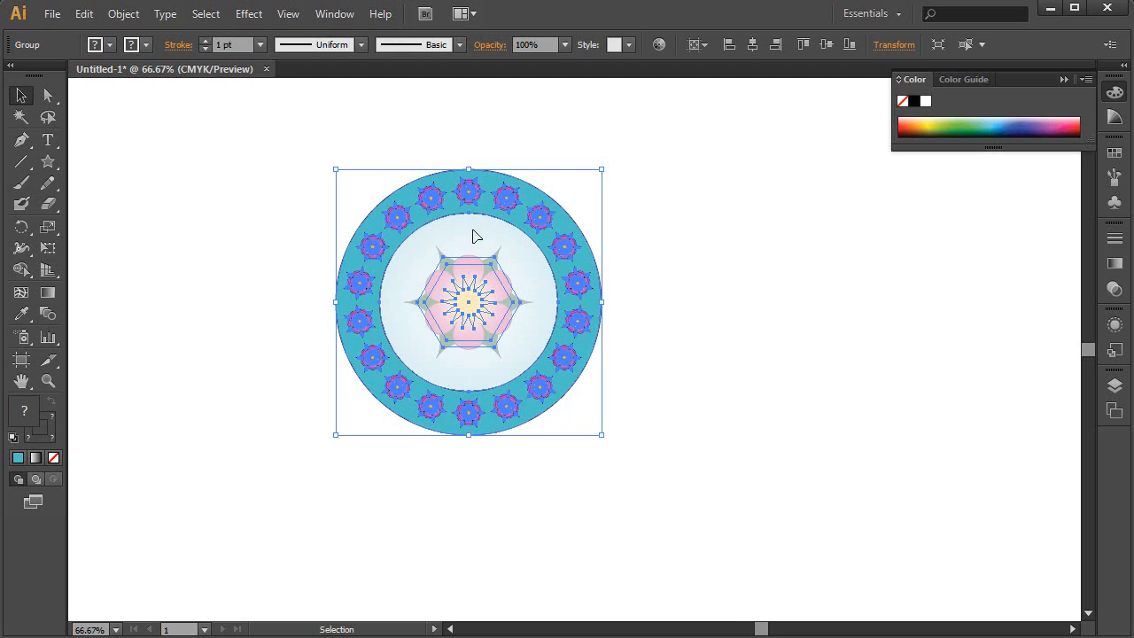
right_click(464, 298)
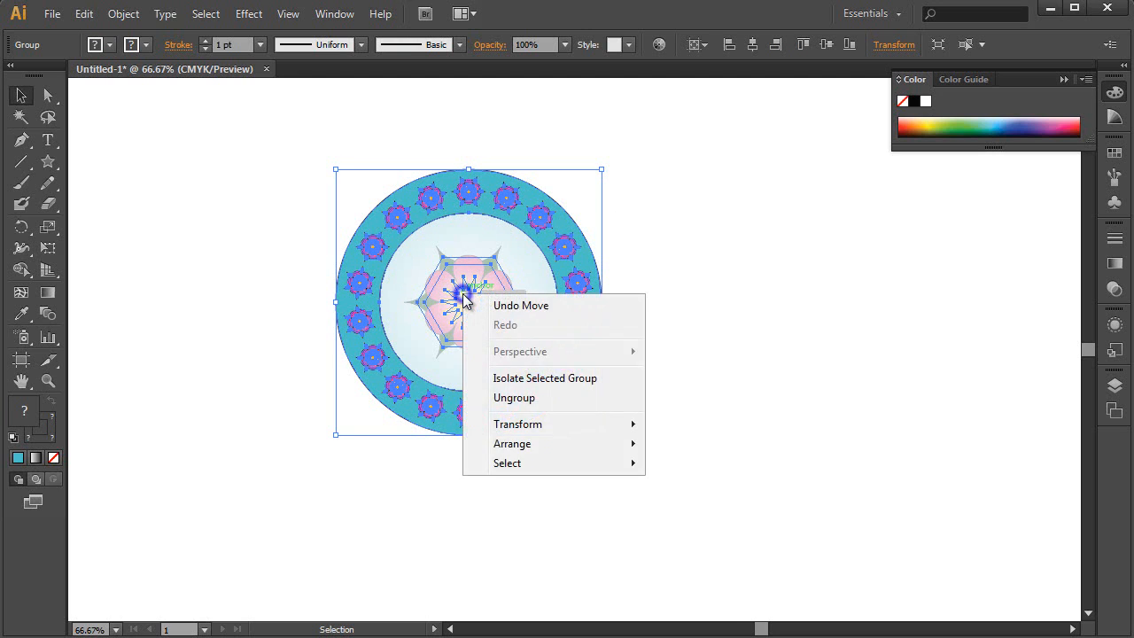
click(504, 397)
click(678, 315)
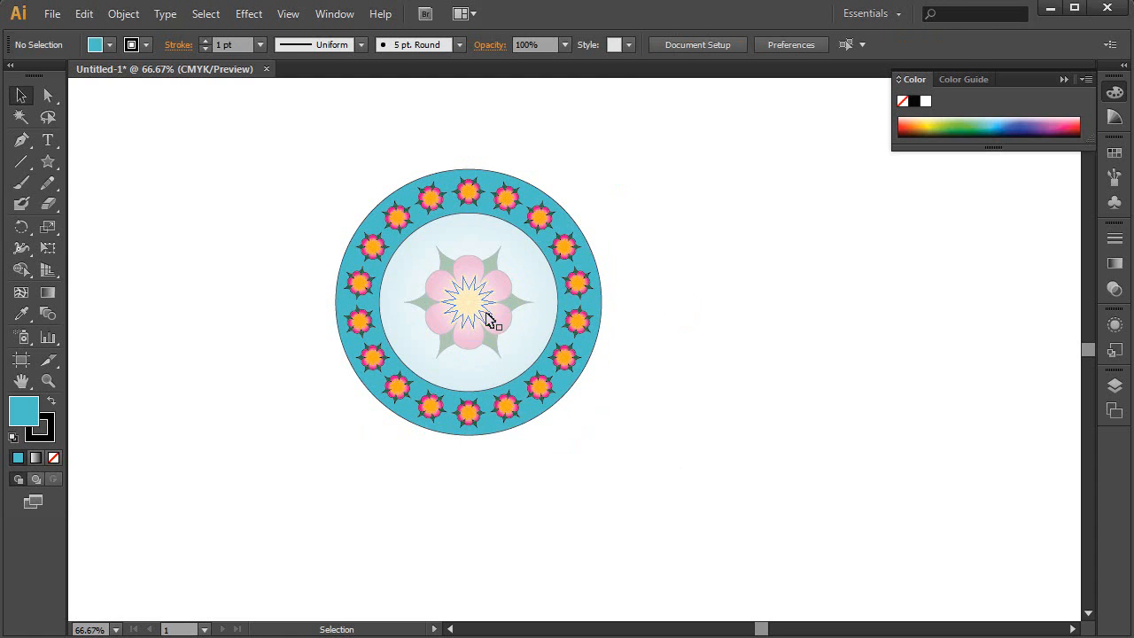
Pull the central flower, two border flowers and the plate circles apart, then undo back to the grouped artwork
drag(470, 306, 748, 287)
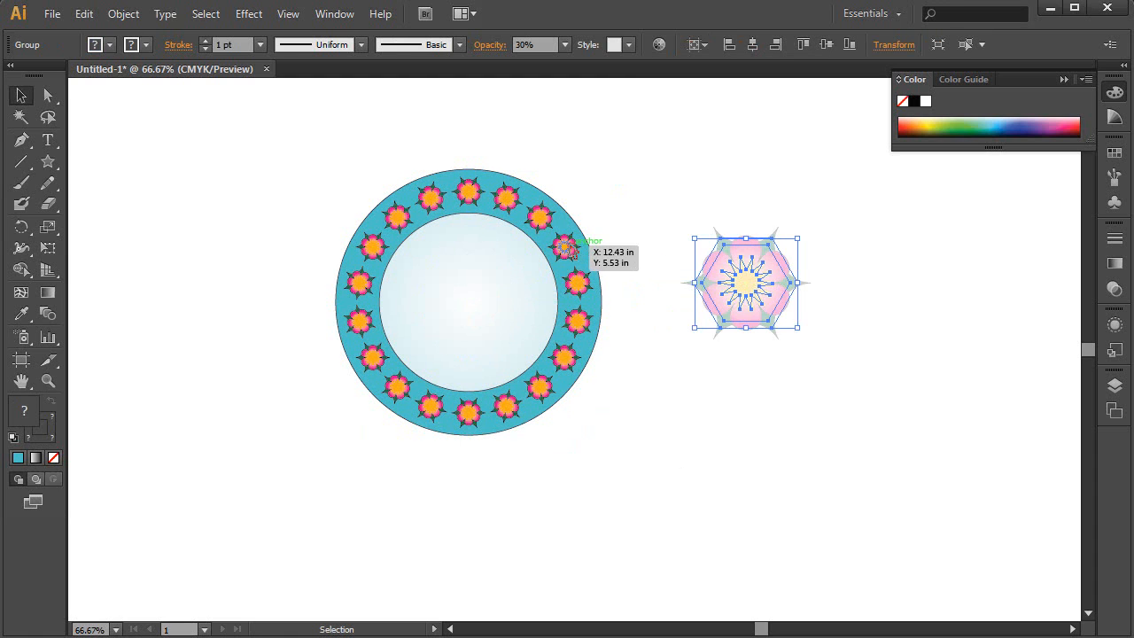
drag(567, 251, 668, 172)
drag(559, 240, 357, 214)
drag(506, 406, 545, 445)
drag(550, 262, 587, 249)
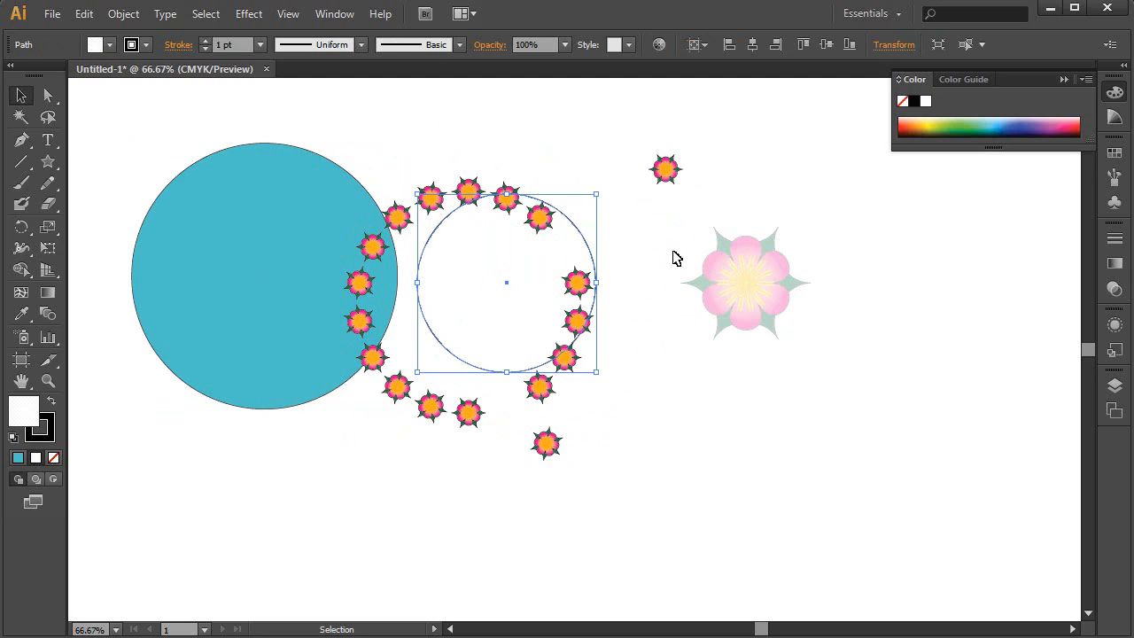
key(a)
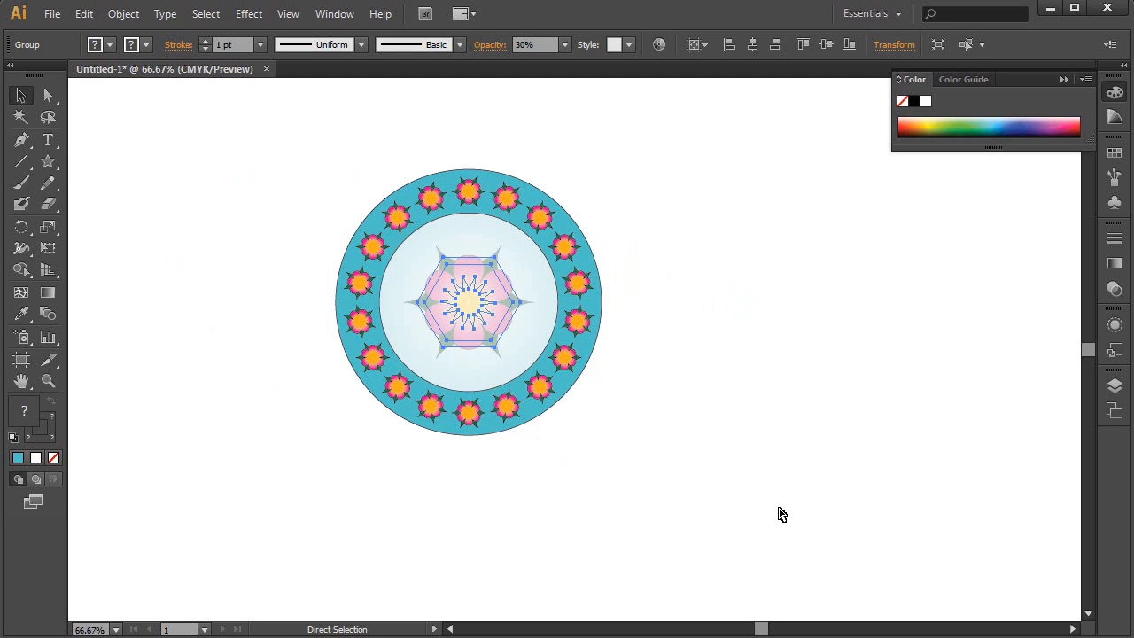
key(ctrl+a)
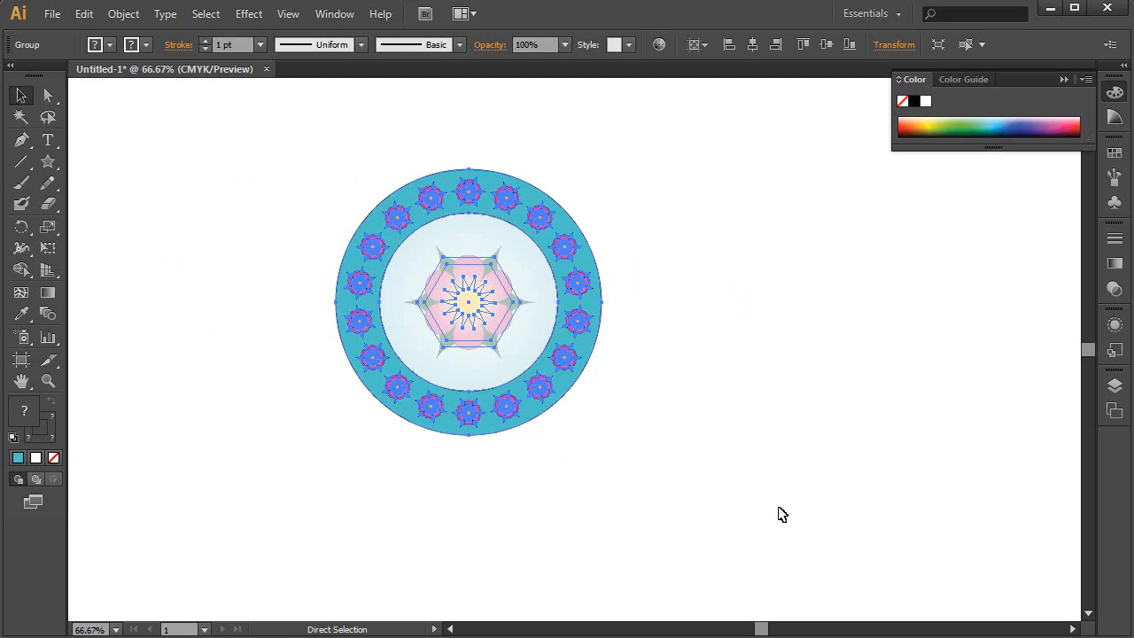
Move the whole plate group up and to the left to free drawing space, and deselect it
key(v)
click(729, 346)
drag(492, 316, 222, 218)
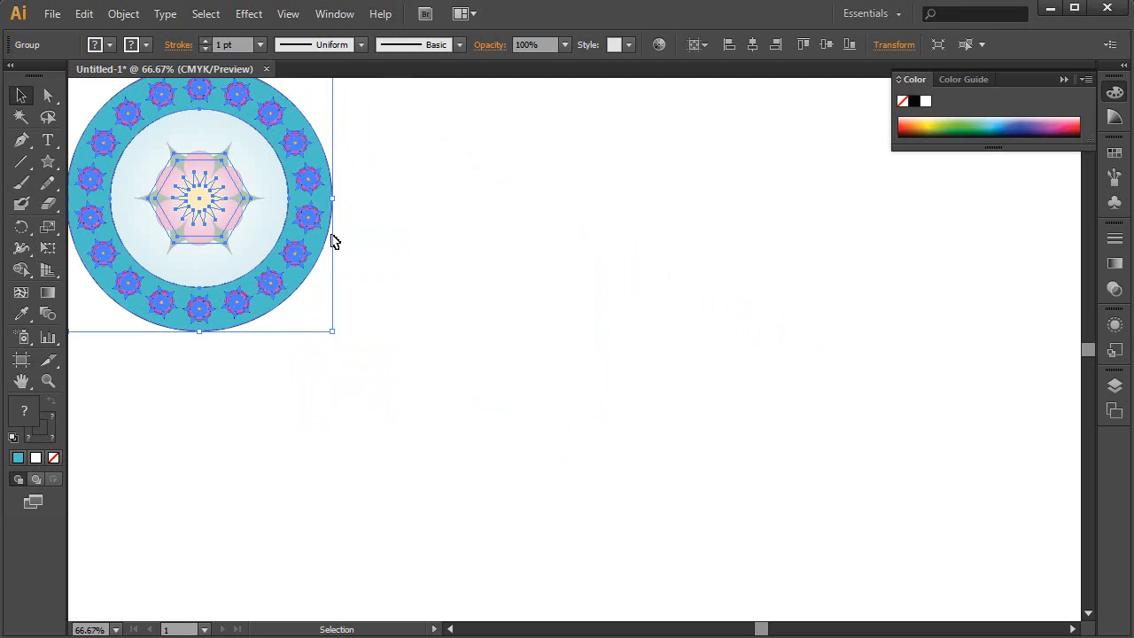
click(576, 278)
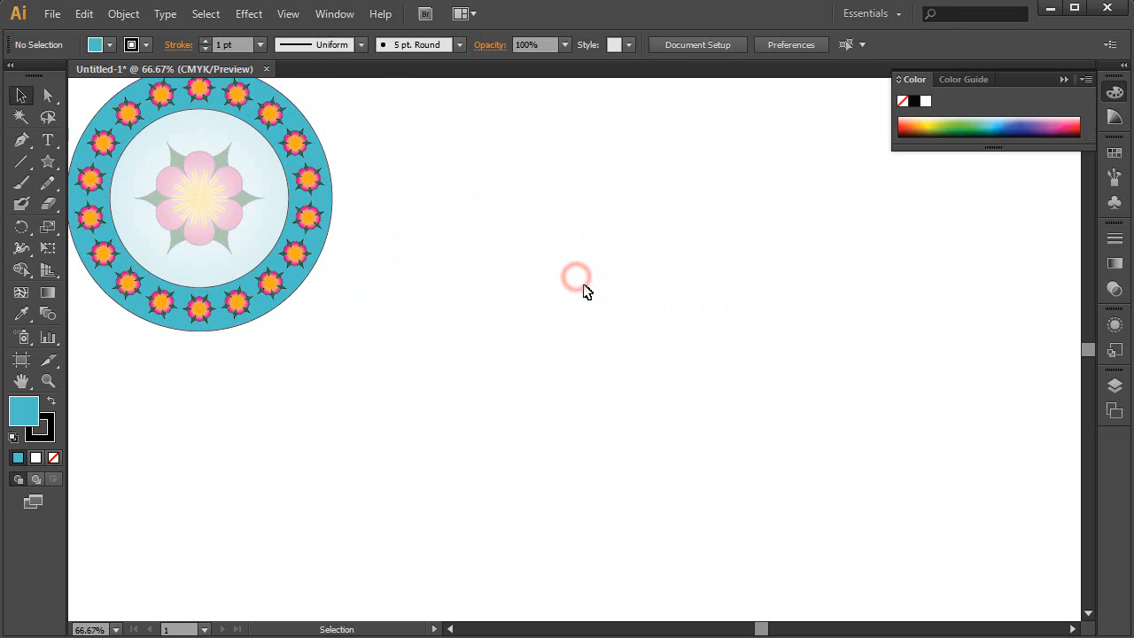
Draw a hexagon about 3.34 in wide and 2.89 in high with the Polygon Tool in the empty area beside the plate
click(50, 162)
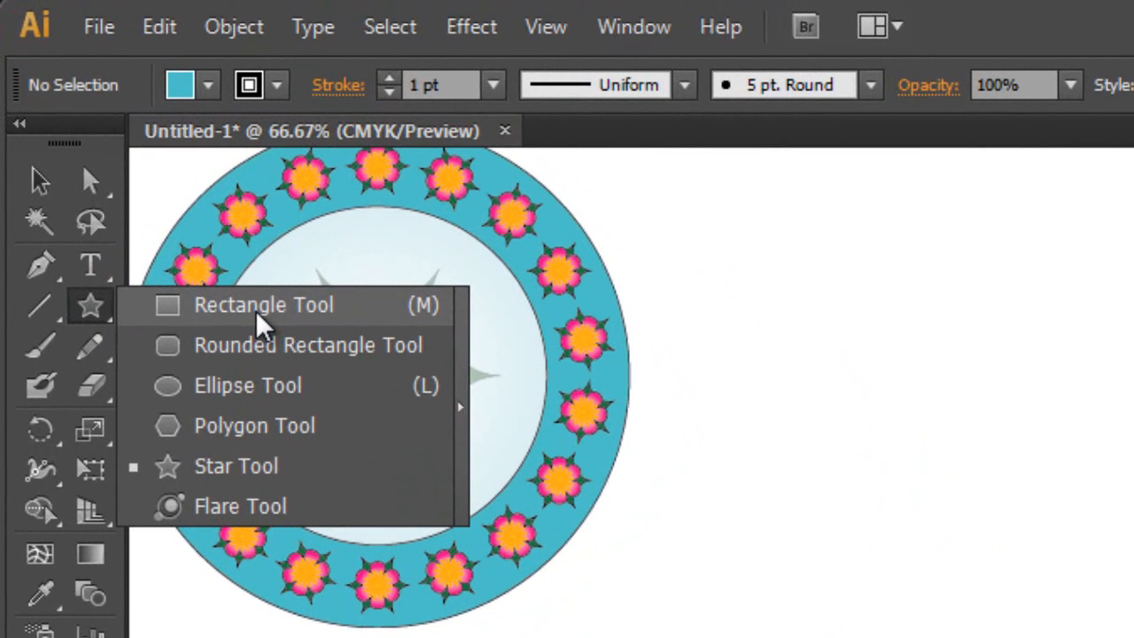
click(213, 427)
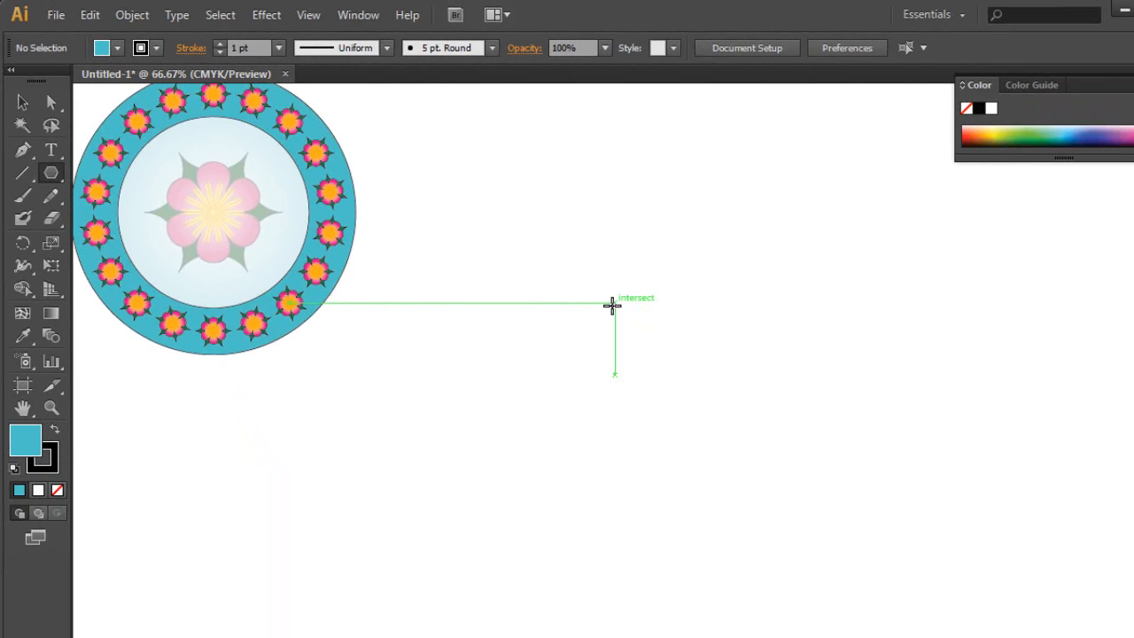
drag(611, 306, 584, 231)
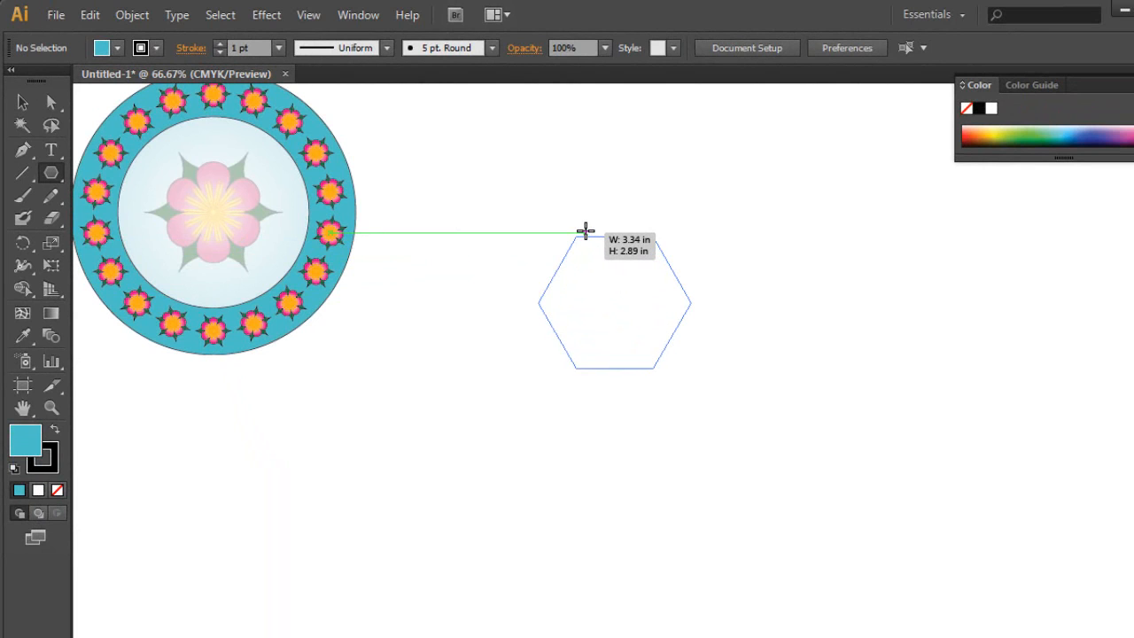
drag(584, 231, 585, 232)
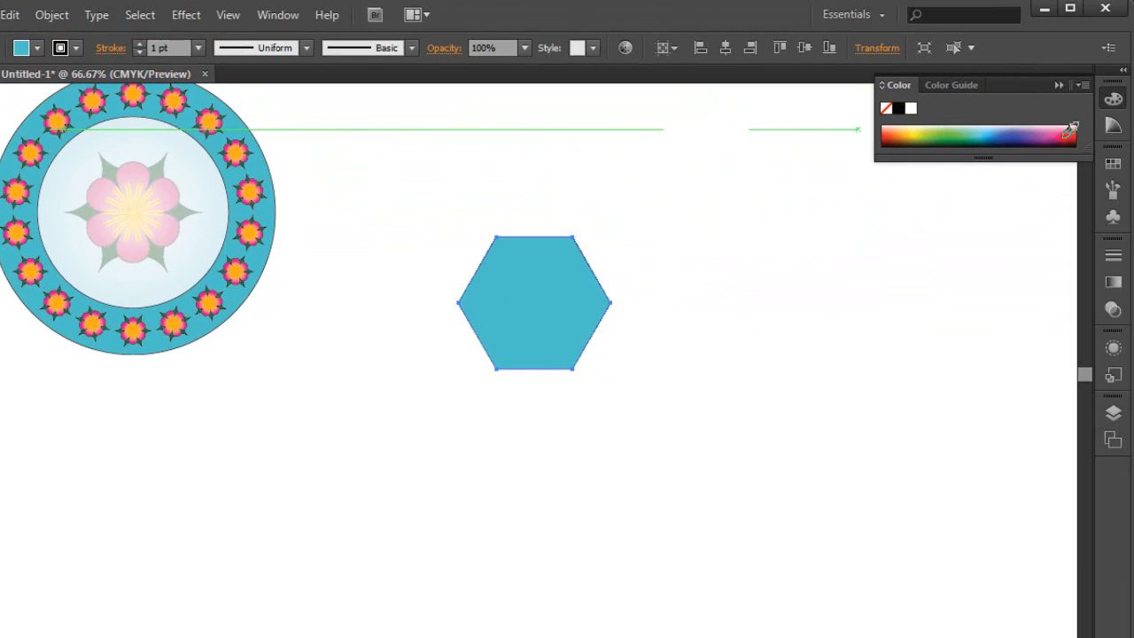
Fill the hexagon with a bright, saturated red at hue 350° using the Color Picker
click(1065, 133)
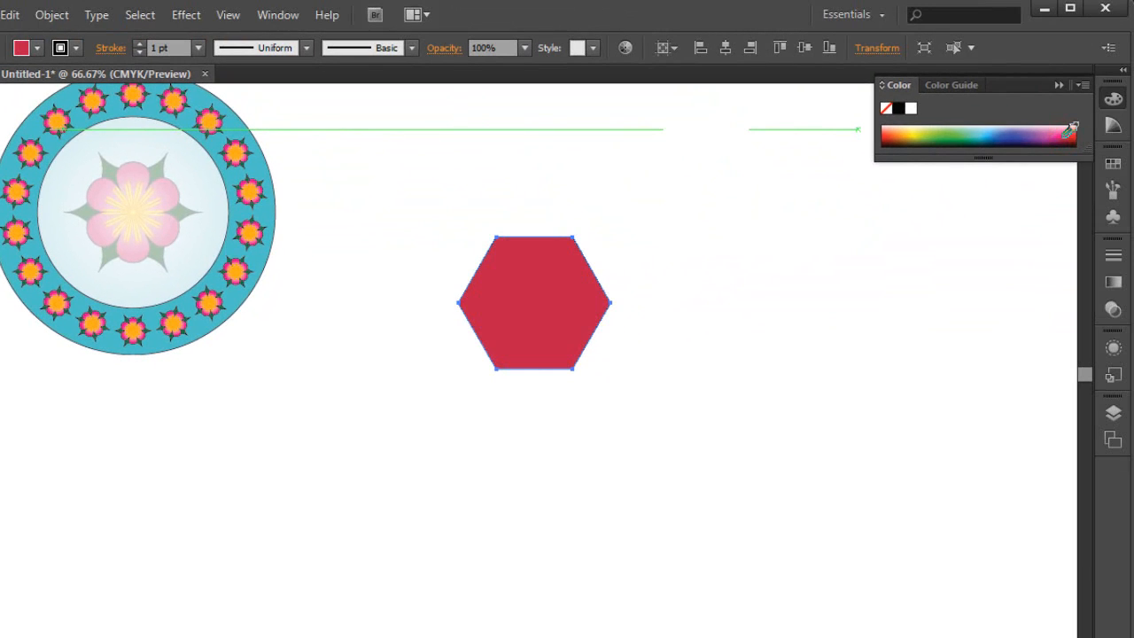
click(1051, 132)
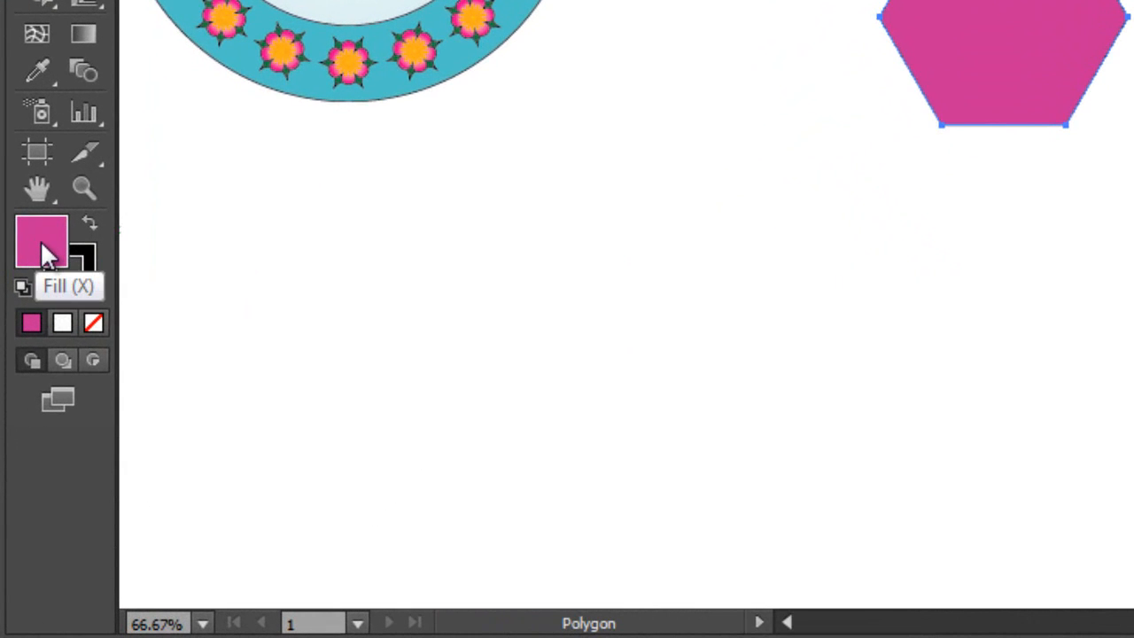
double_click(36, 240)
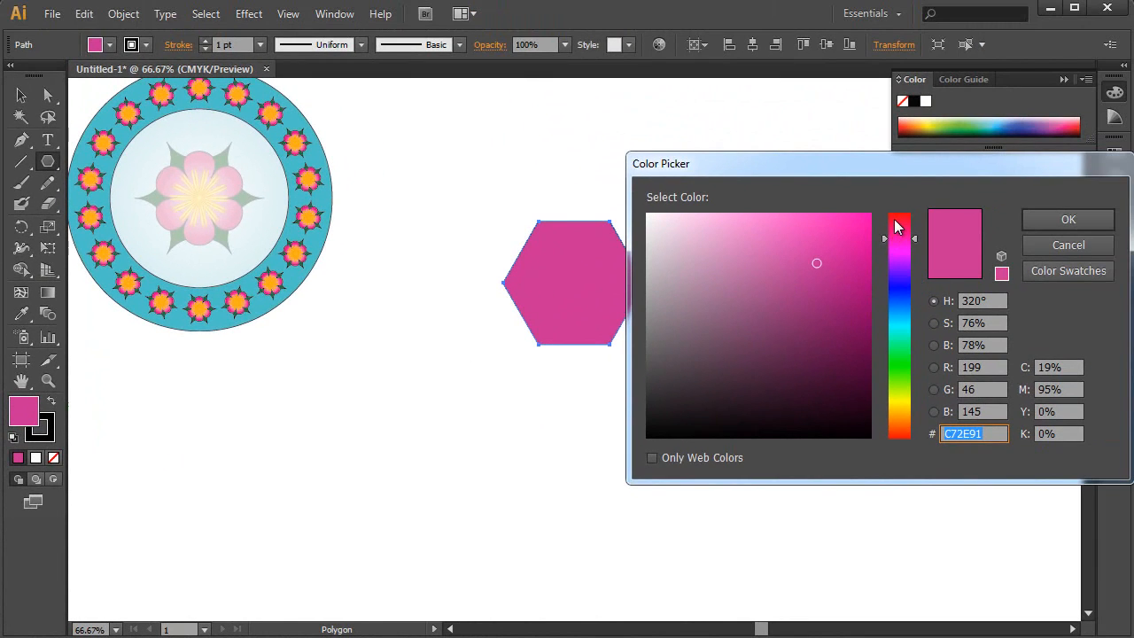
click(895, 220)
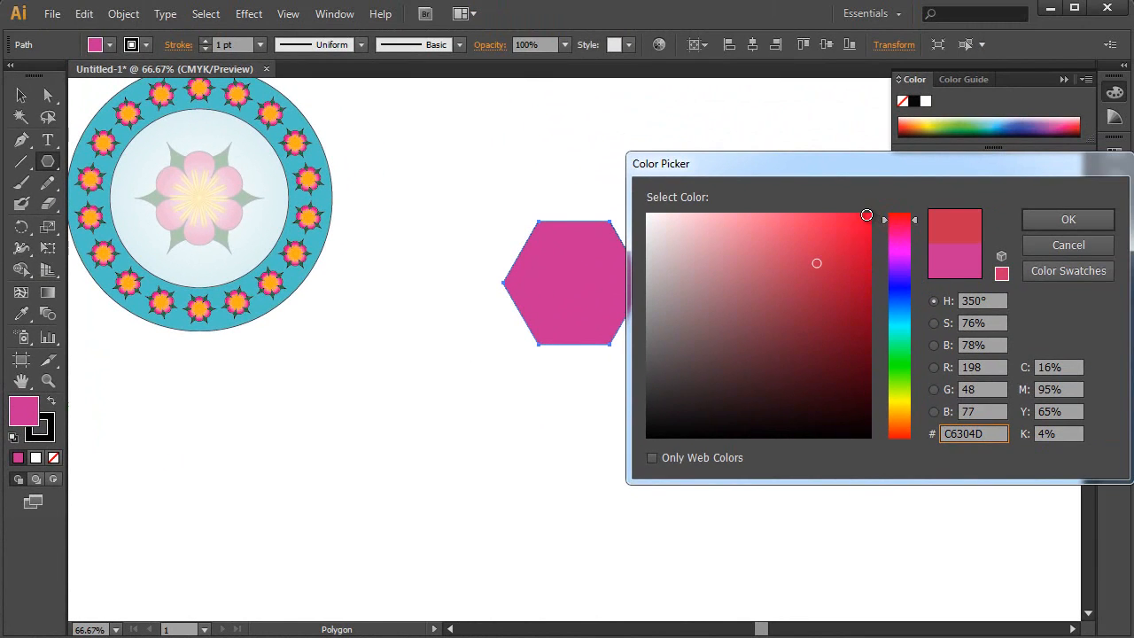
click(866, 218)
click(1070, 219)
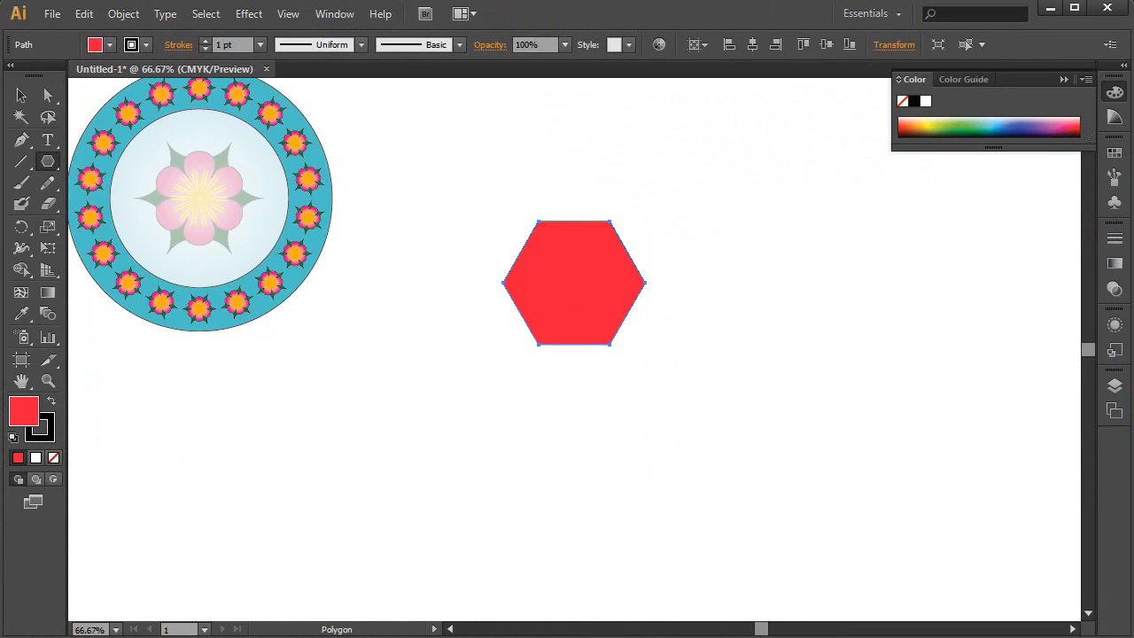
Duplicate the red hexagon and place the copy to the right of the original
click(23, 95)
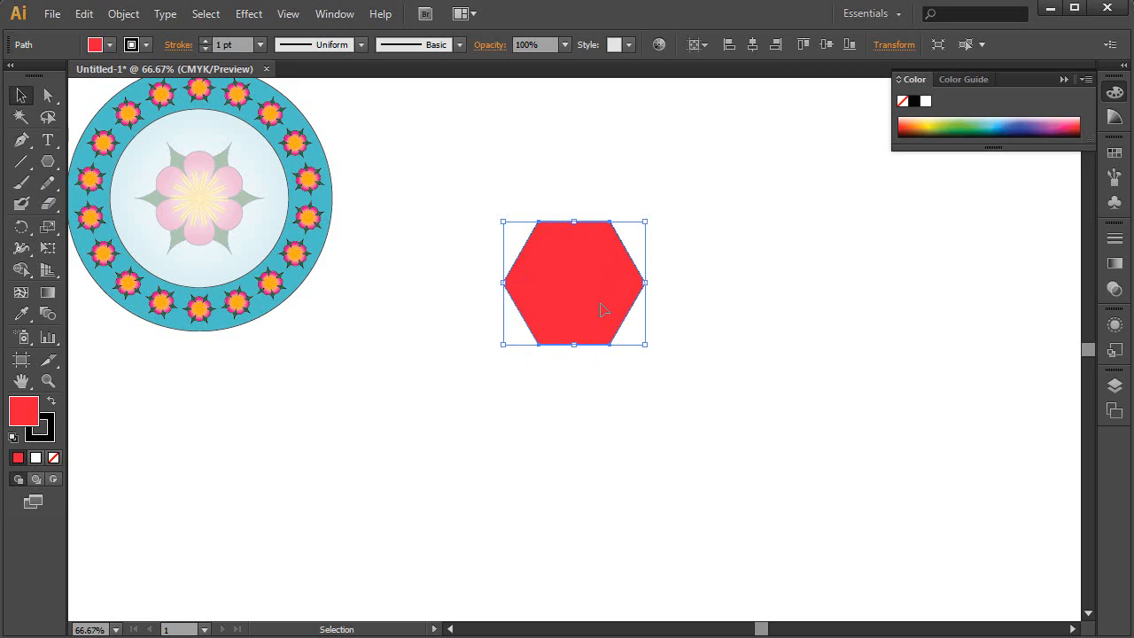
key(a)
key(v)
key(a)
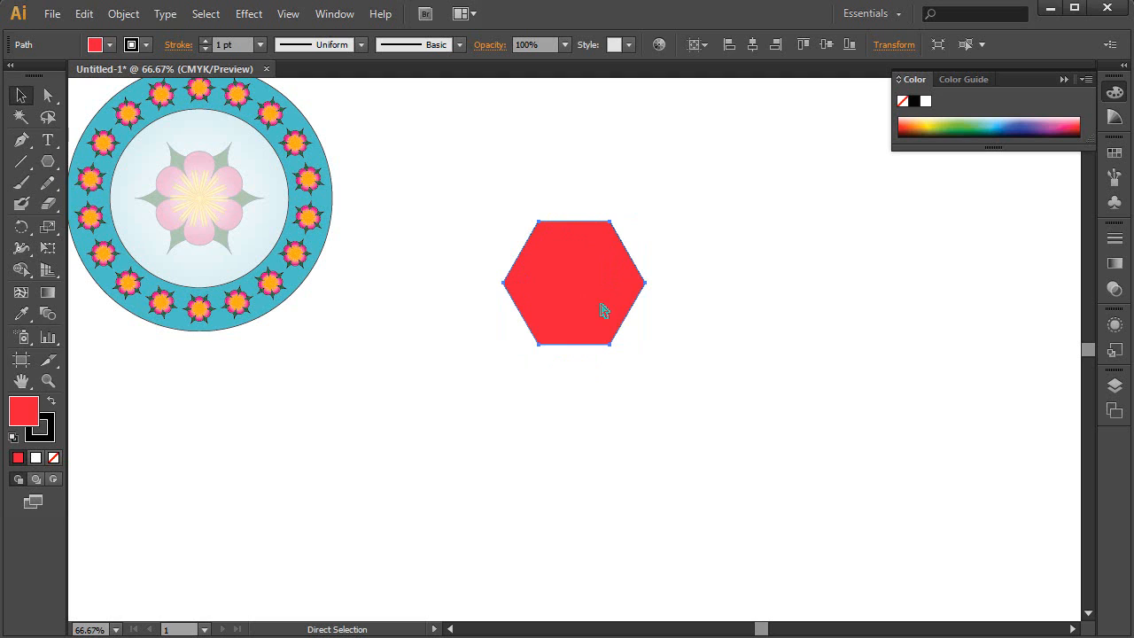
key(v)
drag(589, 282, 776, 306)
Apply a Pucker & Bloat effect of -24% to the original hexagon to shape the pointed leaves
click(537, 297)
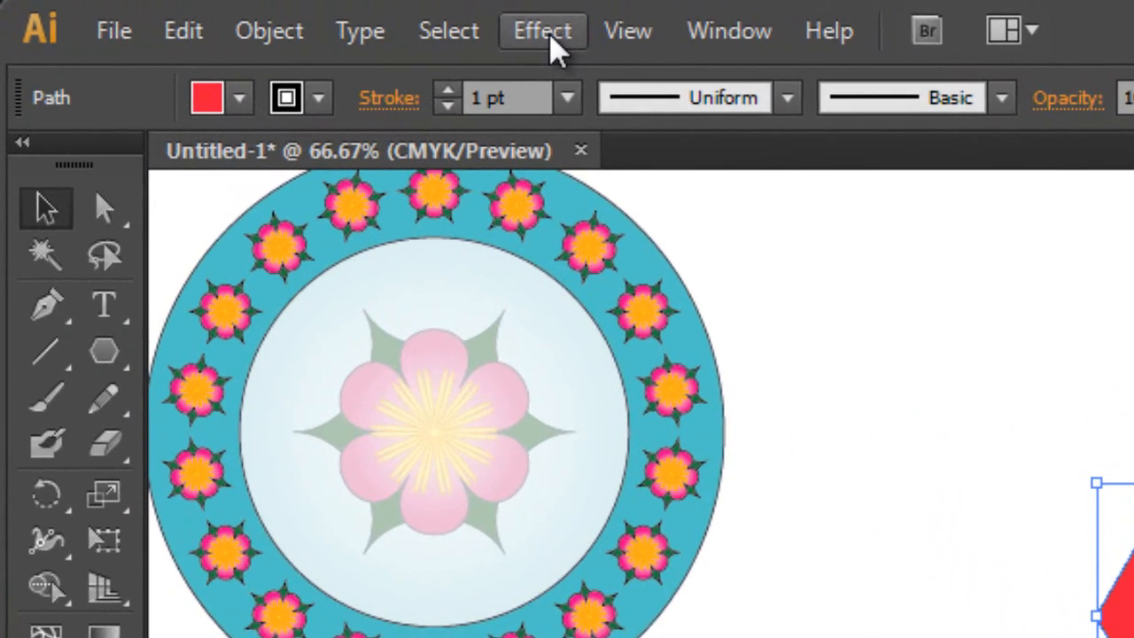
click(251, 14)
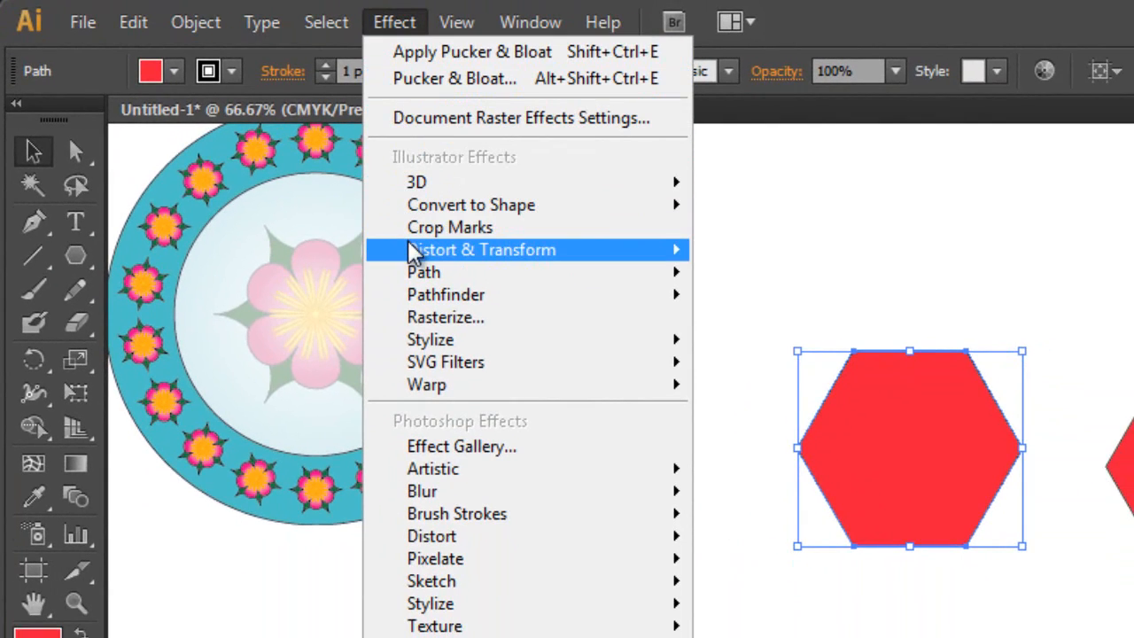
mouse_move(490, 305)
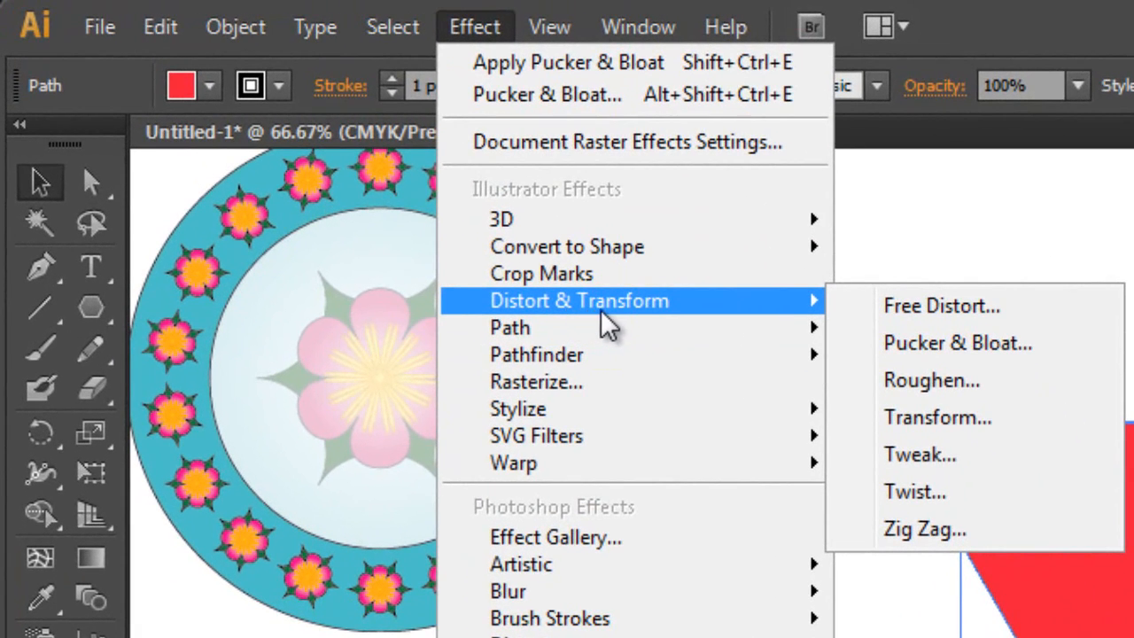
click(905, 353)
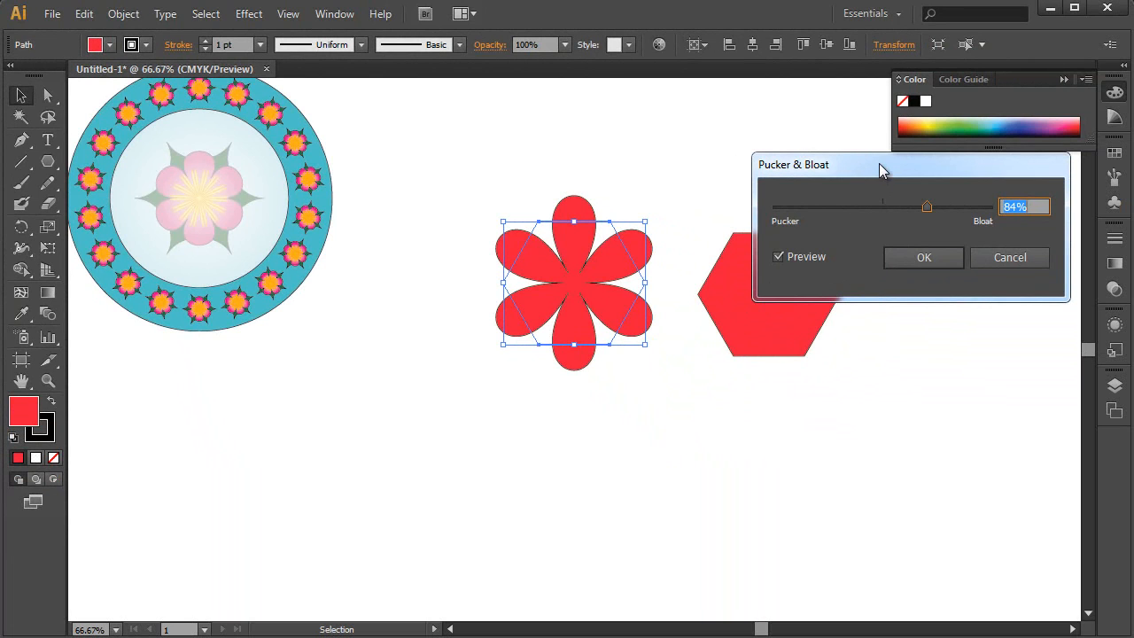
drag(879, 163, 829, 230)
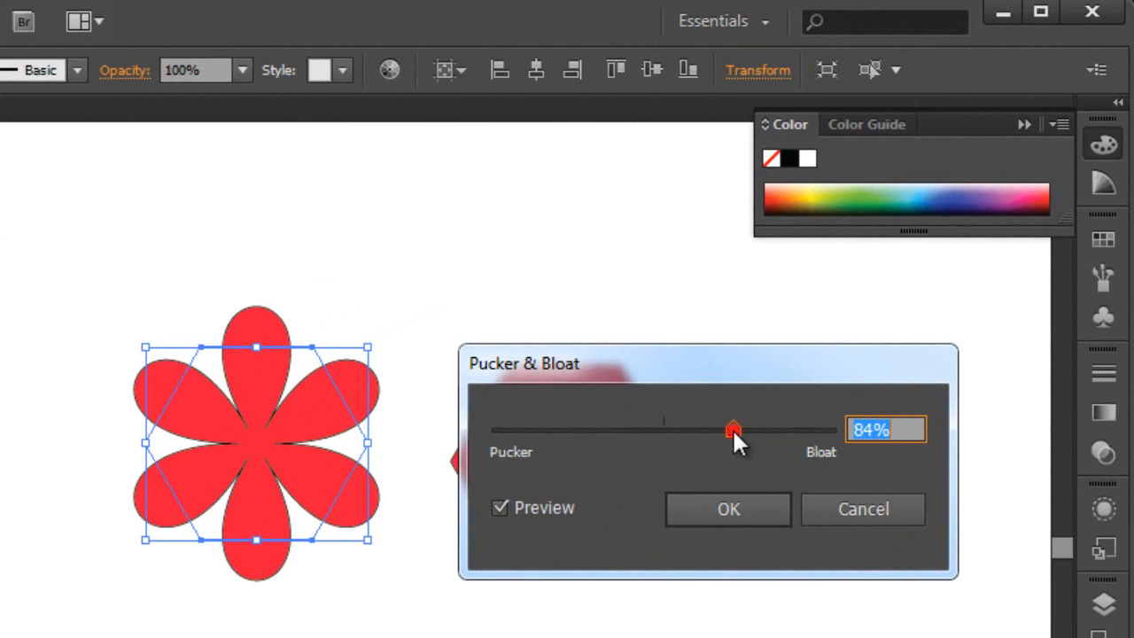
drag(733, 428, 649, 433)
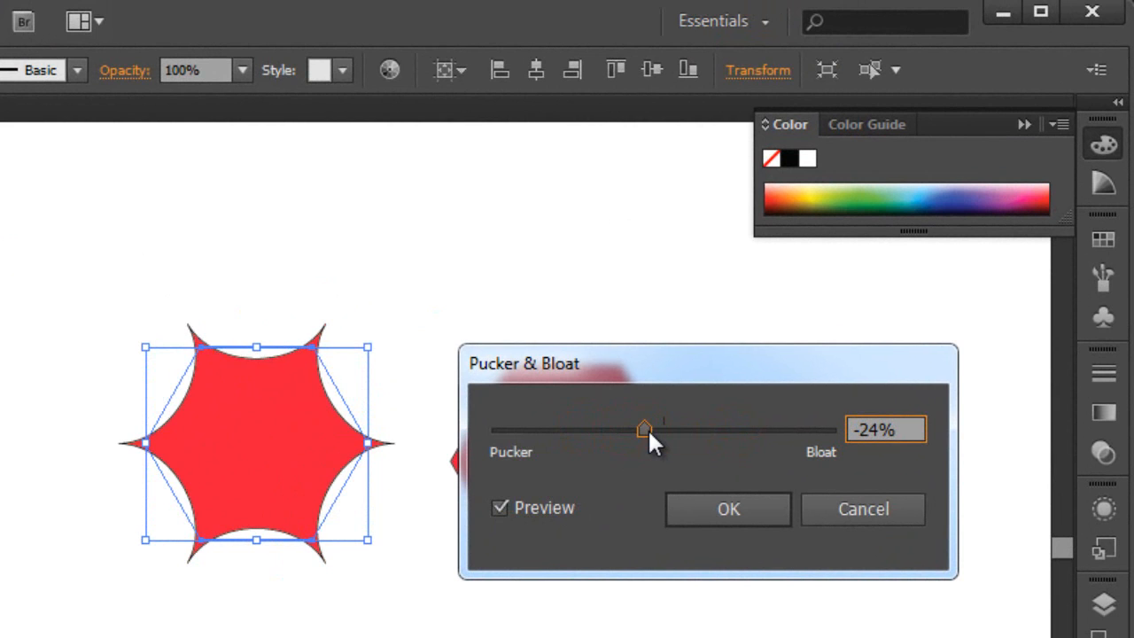
click(699, 509)
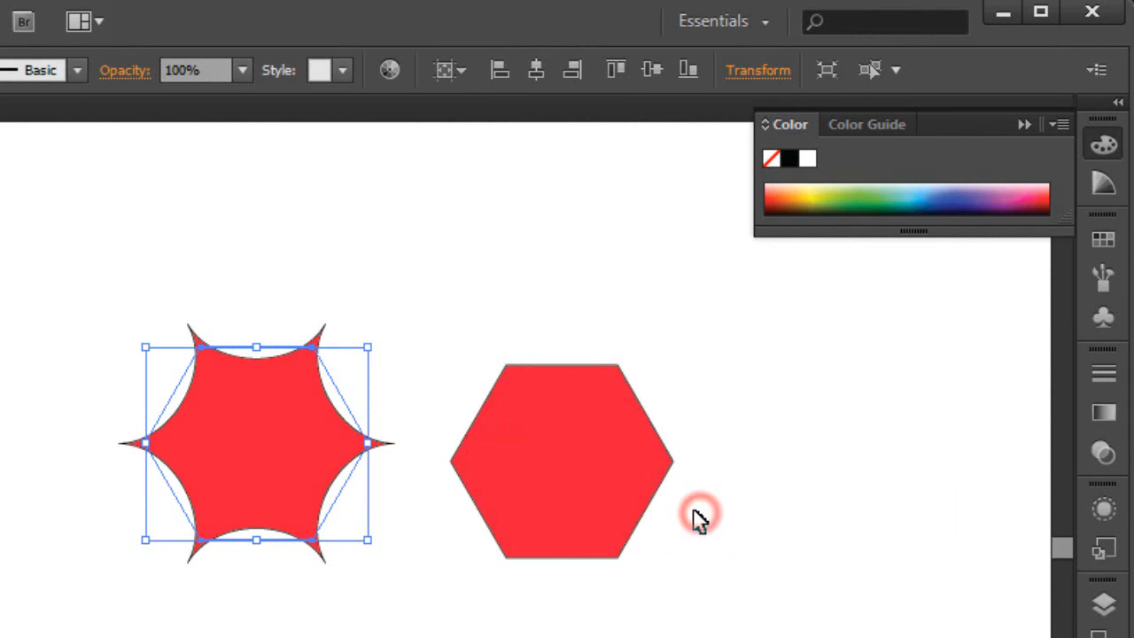
Apply a Pucker & Bloat effect of 50% to the duplicate hexagon to shape six rounded petals
click(600, 459)
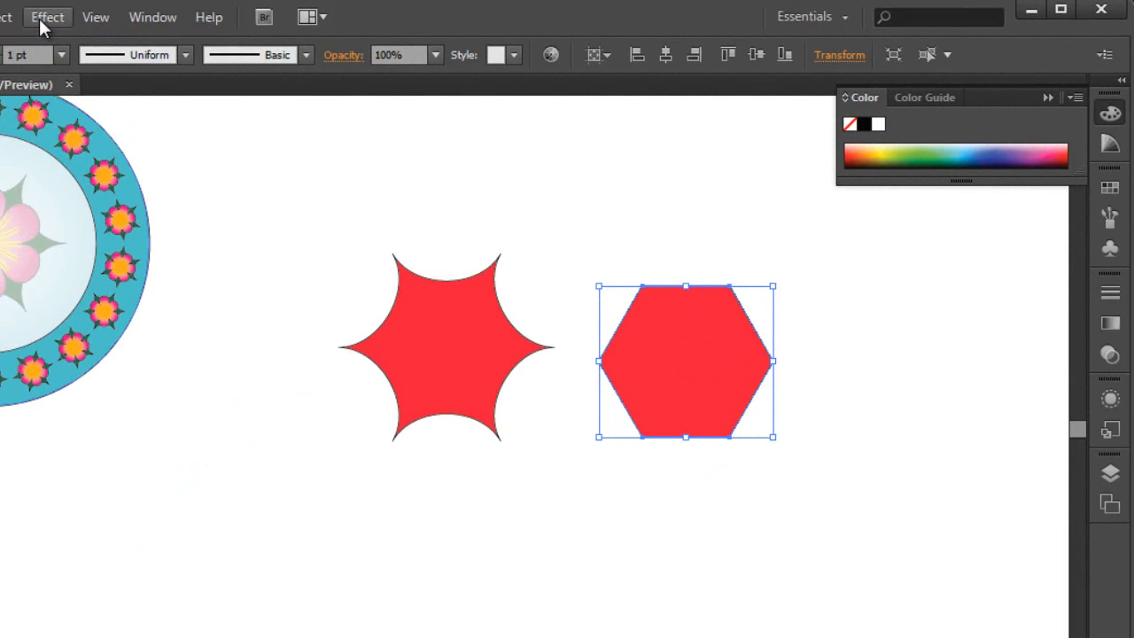
click(42, 18)
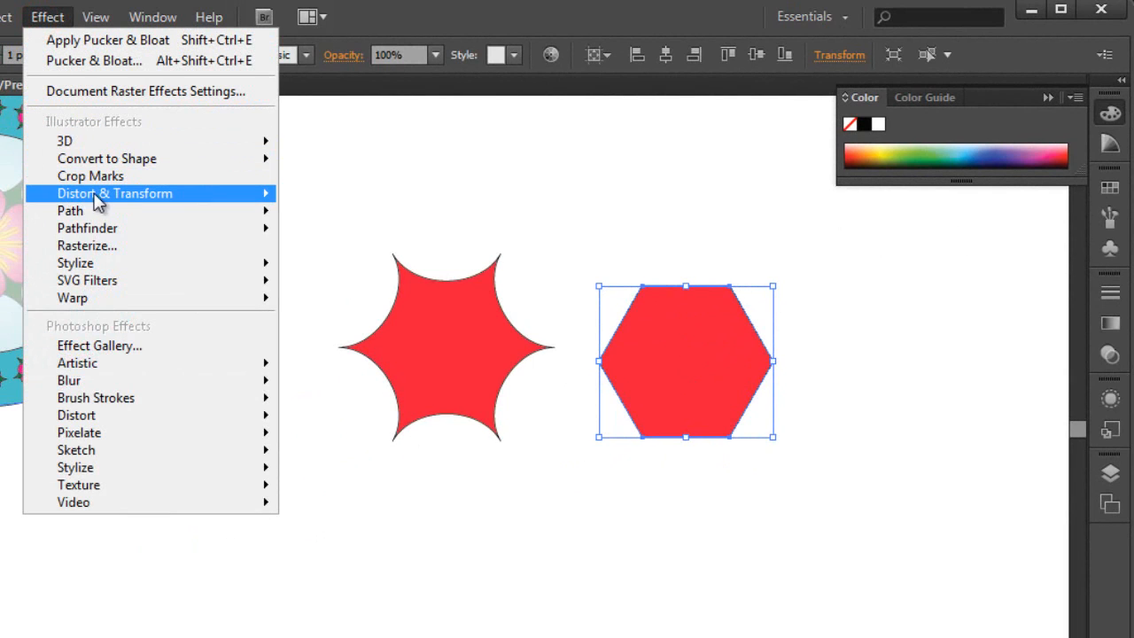
mouse_move(109, 205)
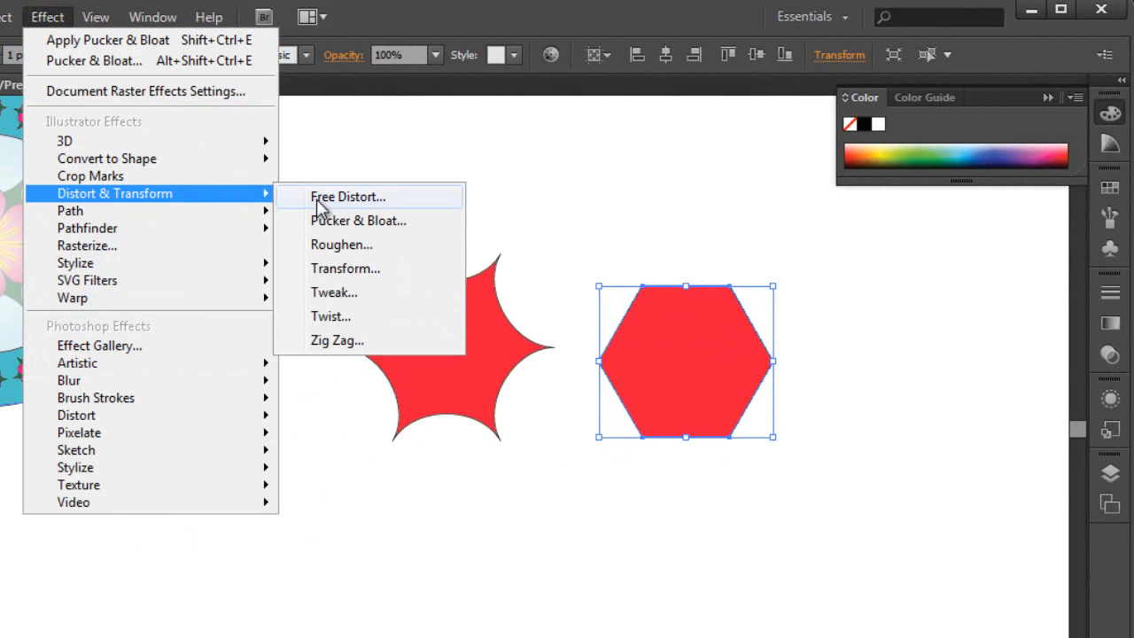
click(328, 222)
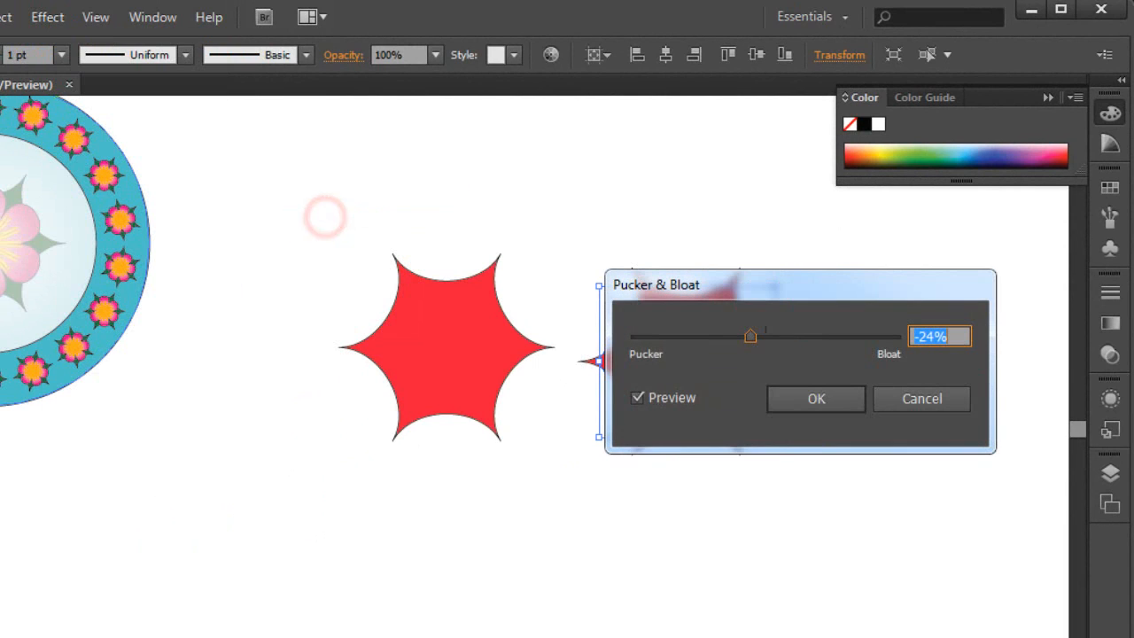
drag(759, 283, 658, 471)
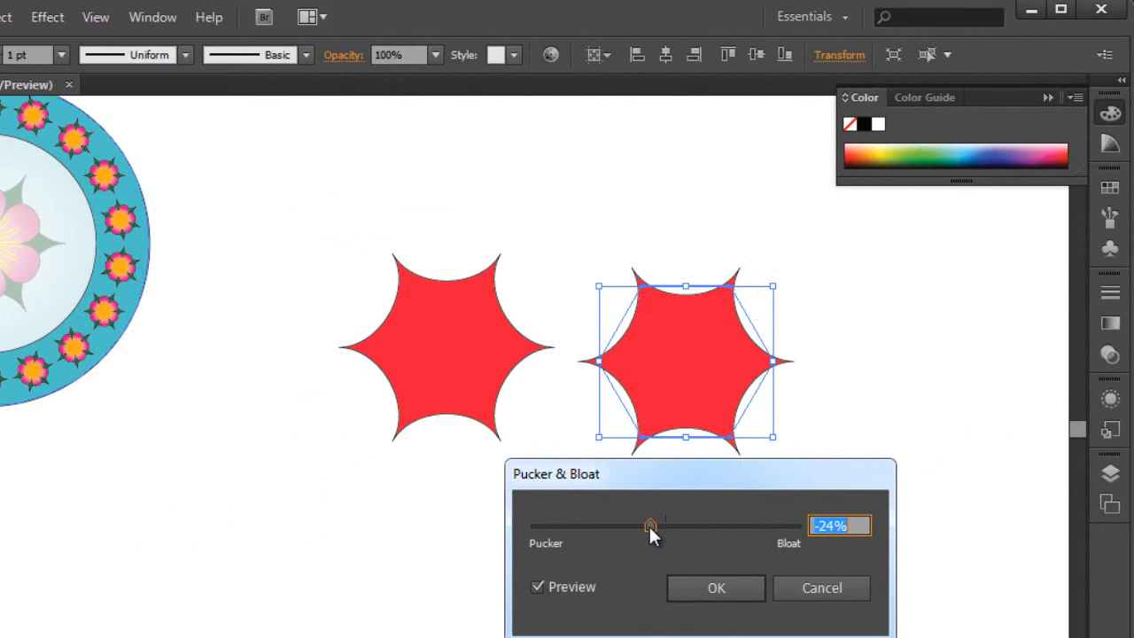
drag(650, 526, 693, 528)
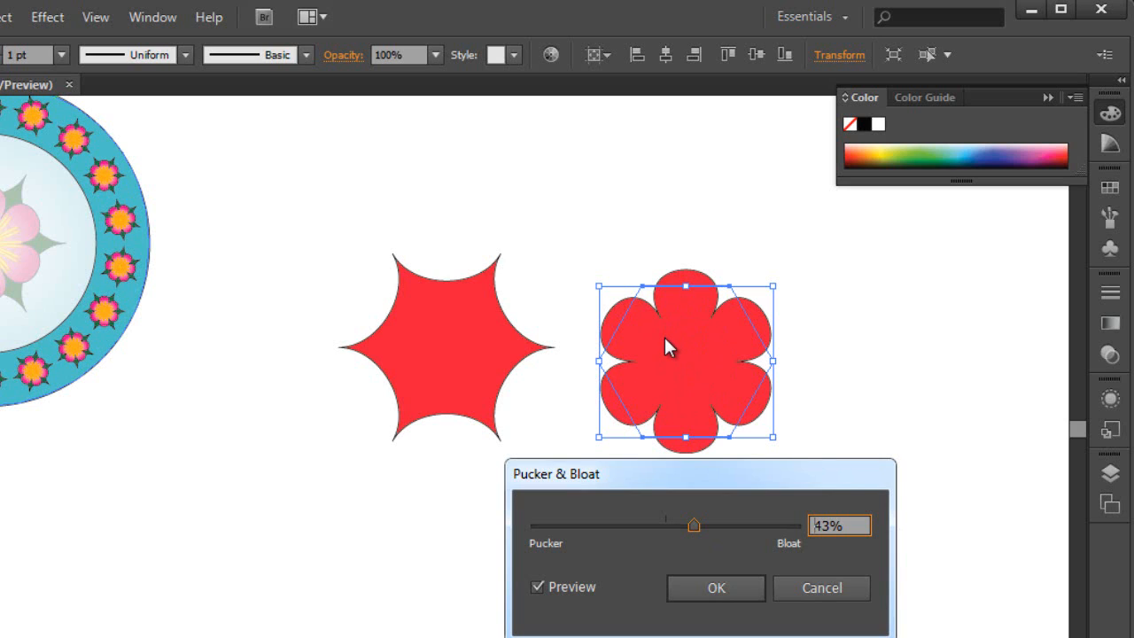
drag(694, 526, 698, 526)
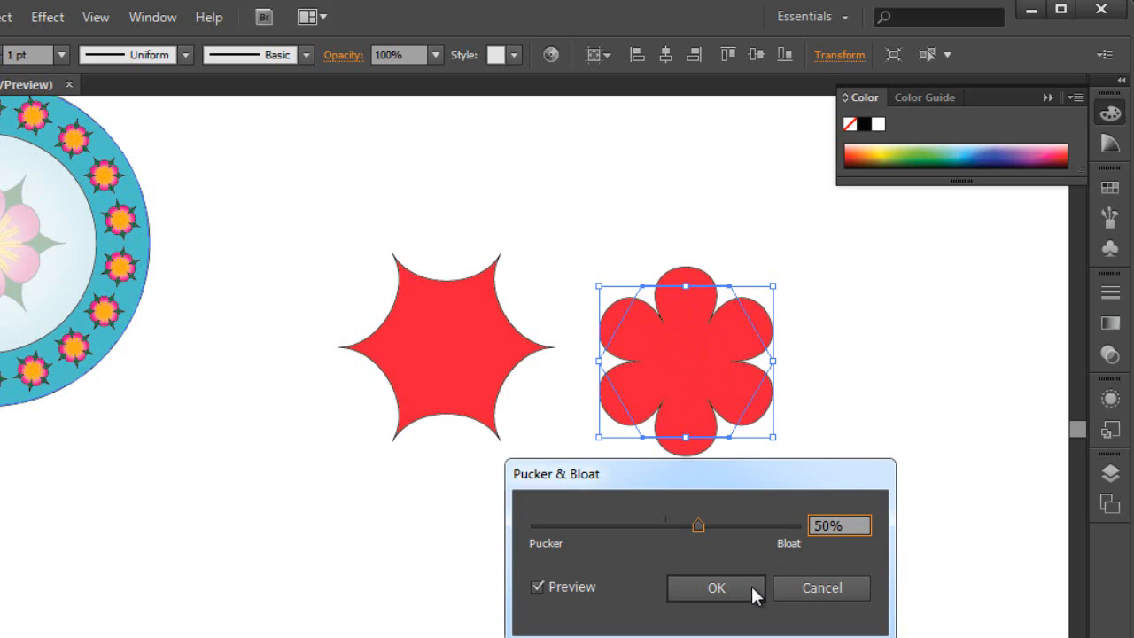
click(711, 591)
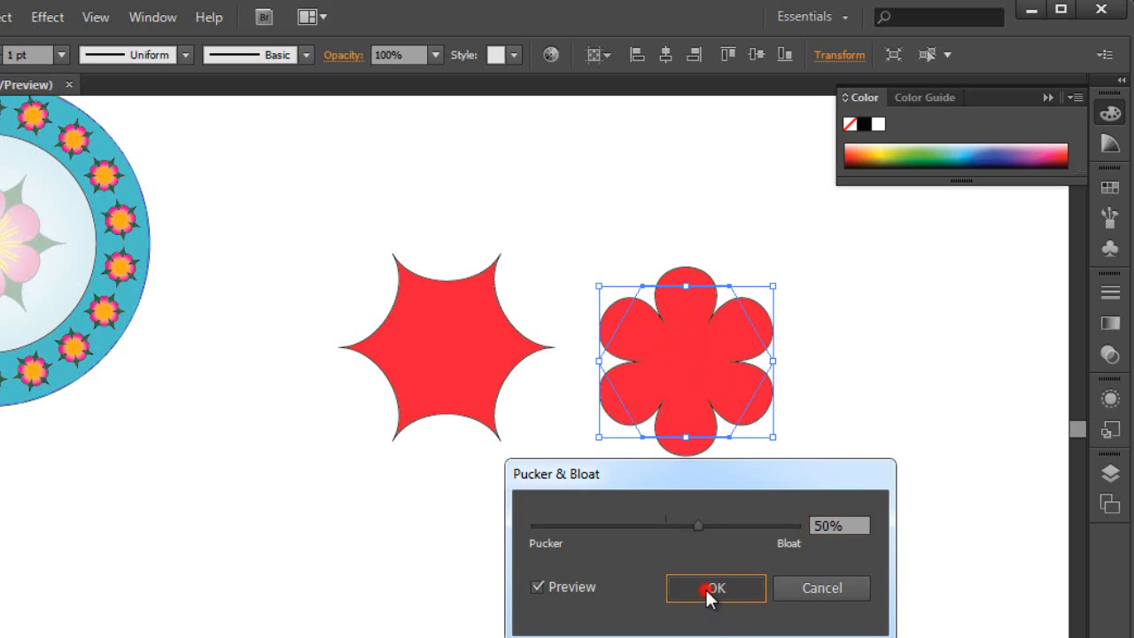
Fill the pointed leaf shape with green from the color spectrum
click(468, 374)
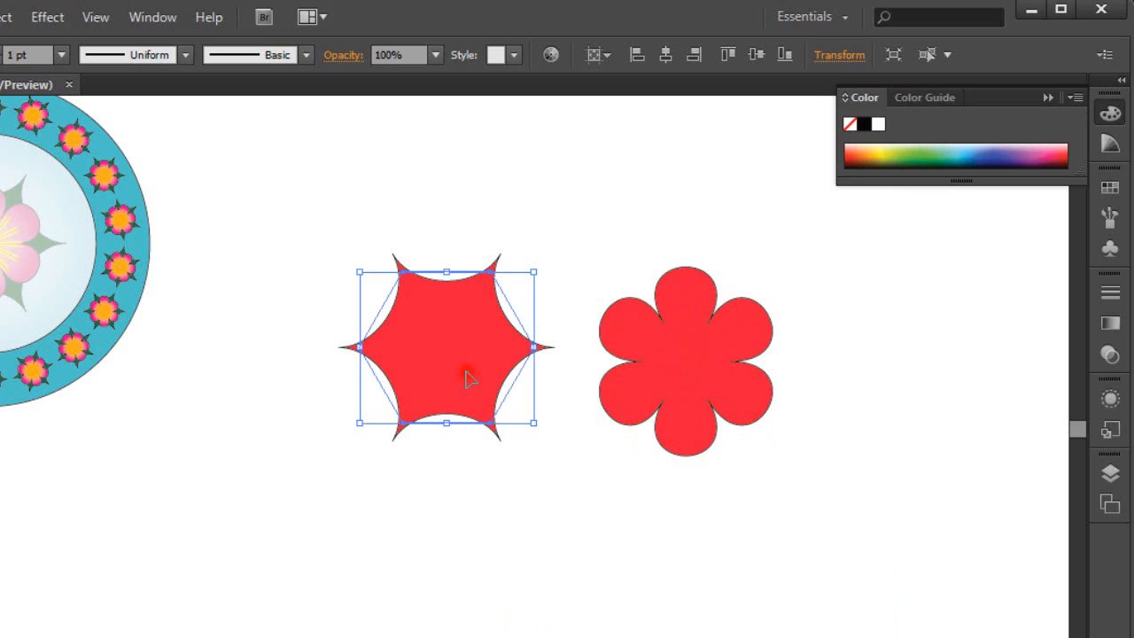
click(917, 156)
click(518, 483)
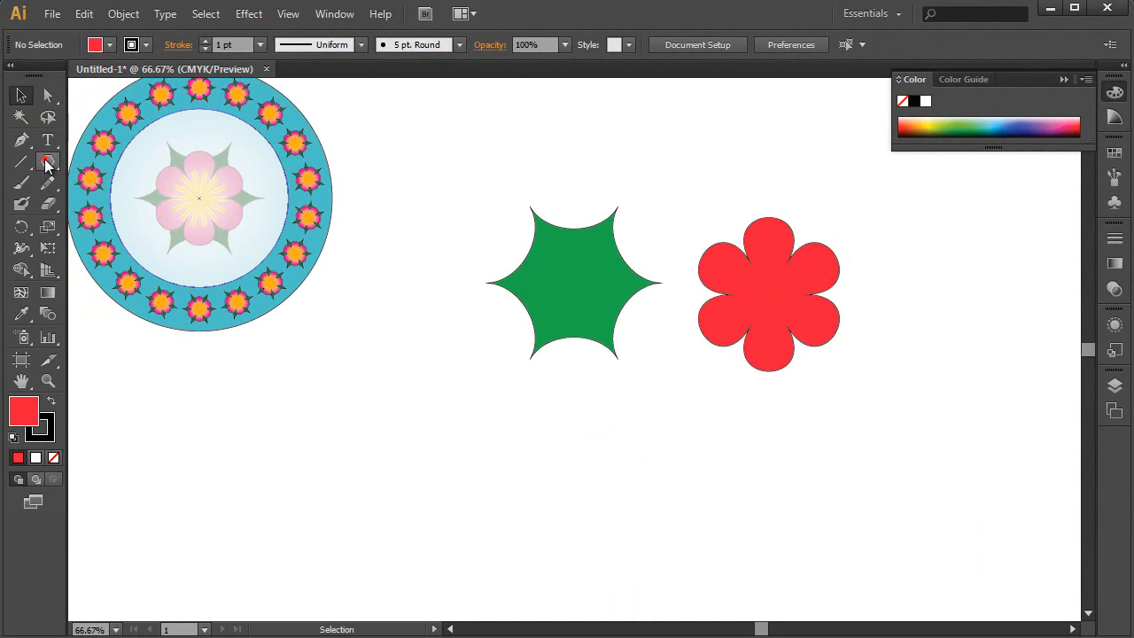
Draw a red 17-pointed star with the Star tool in the empty area below the leaf and petal shapes
click(47, 161)
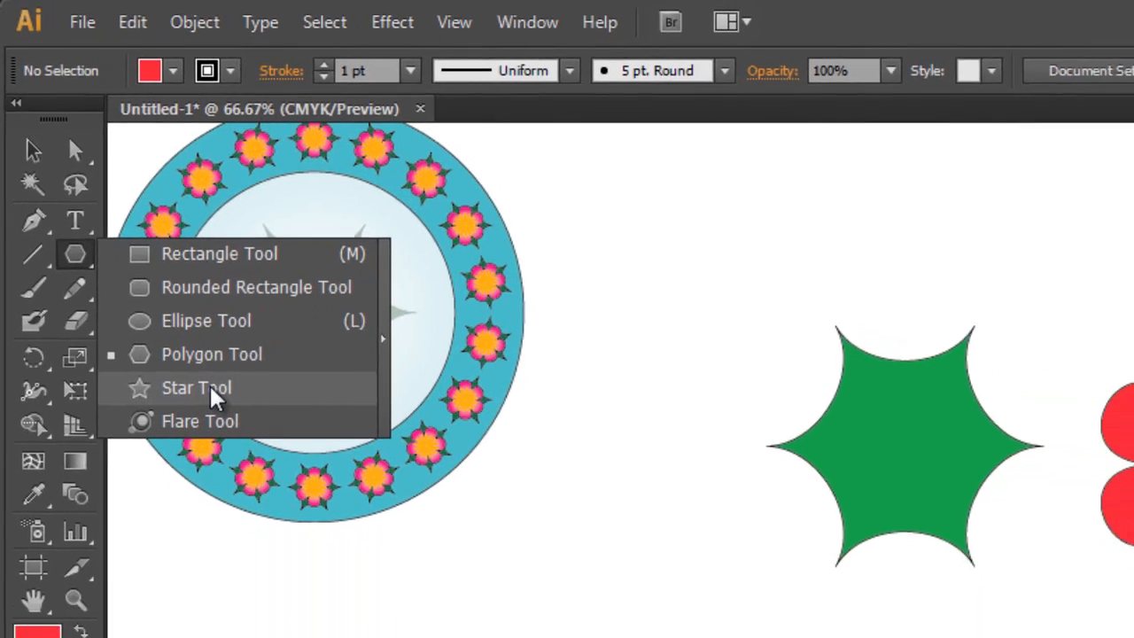
click(254, 470)
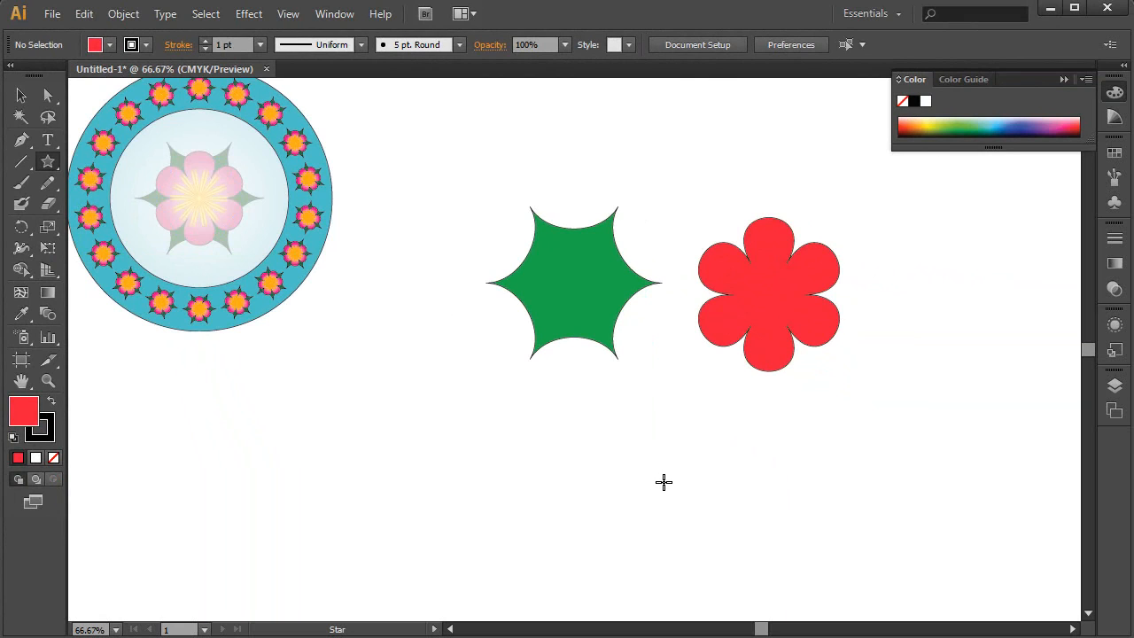
drag(663, 482, 761, 460)
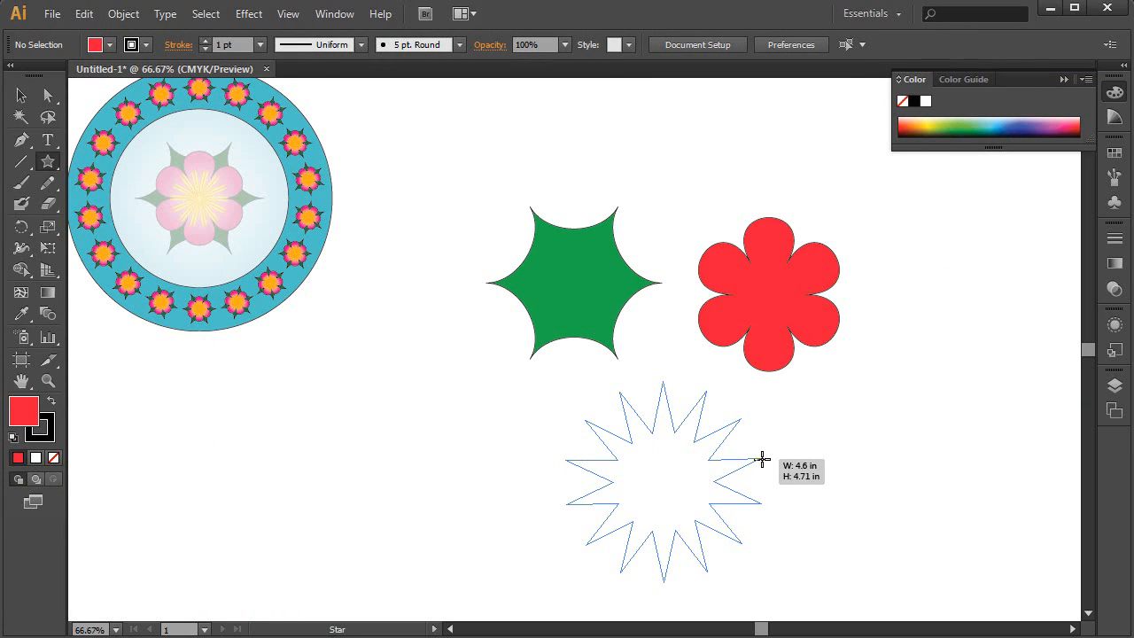
key(Up)
key(Up)
key(Up)
key(Up)
key(Up)
key(Up)
drag(762, 459, 740, 467)
key(Up)
key(Up)
key(Up)
key(Down)
key(Down)
key(Down)
key(Down)
key(Down)
key(Down)
key(Down)
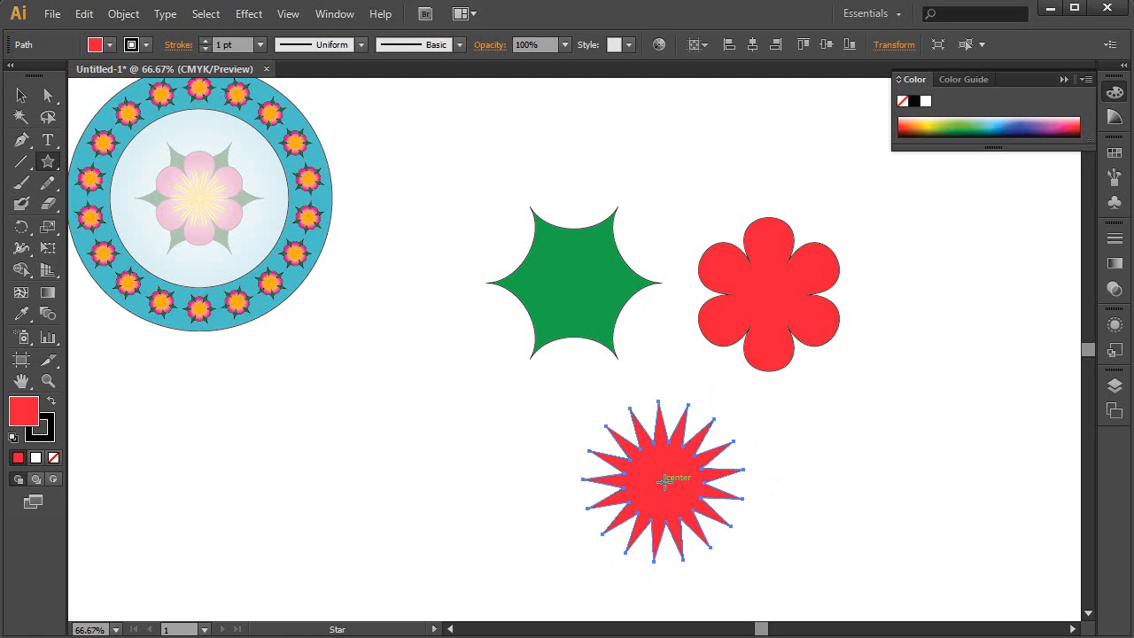
Apply a Pucker & Bloat effect with a bloat of over 100% to the star, forming a burst of thin stamens
click(249, 15)
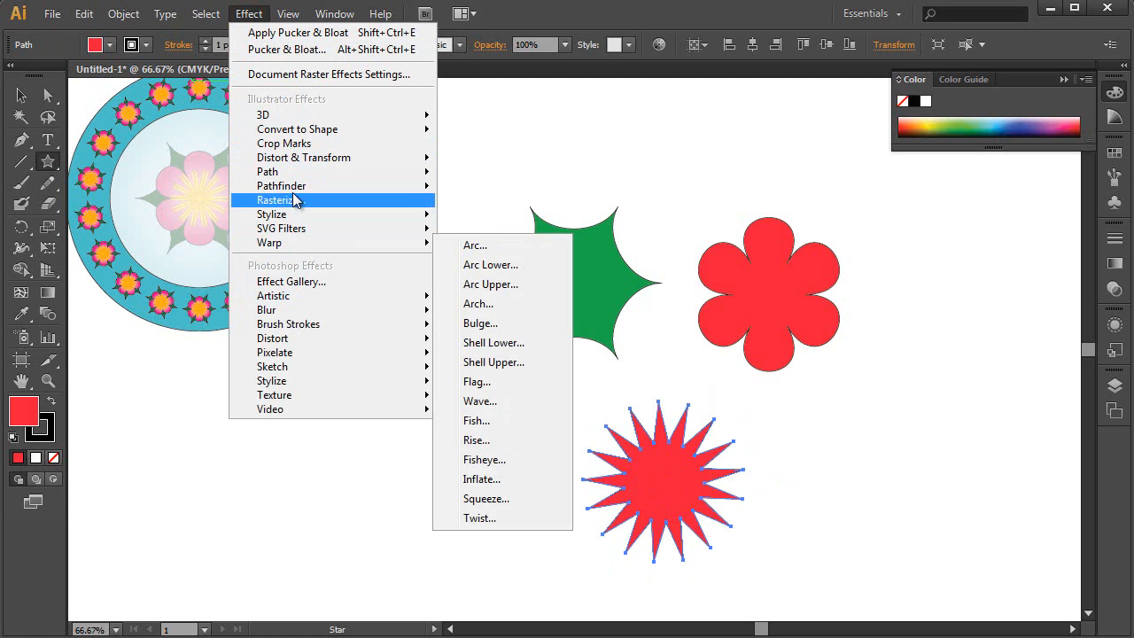
mouse_move(306, 164)
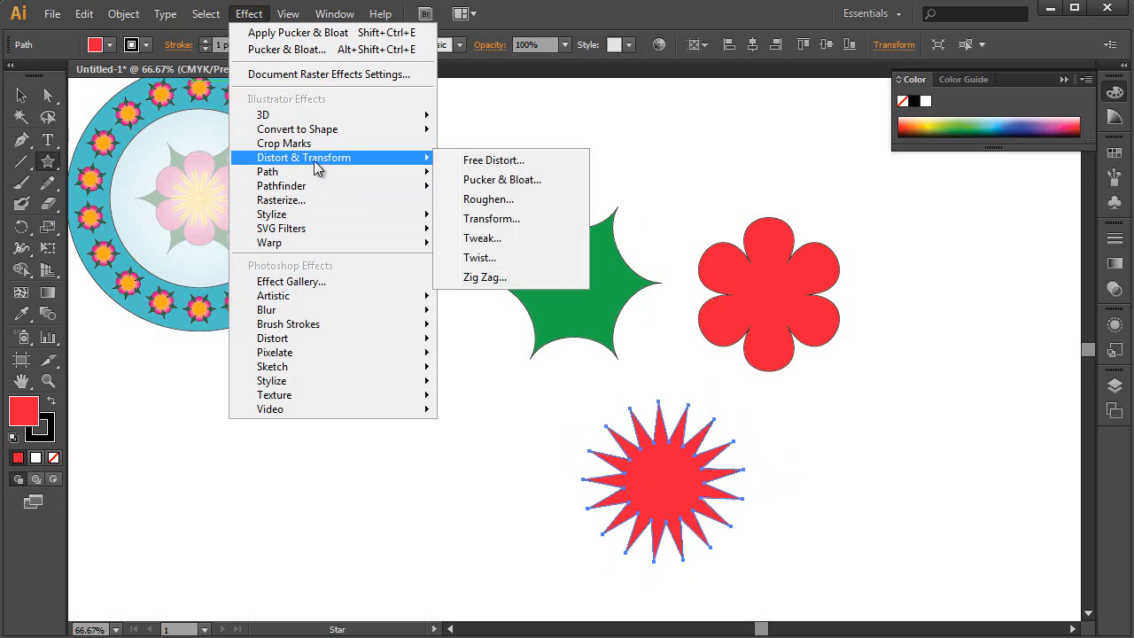
click(496, 183)
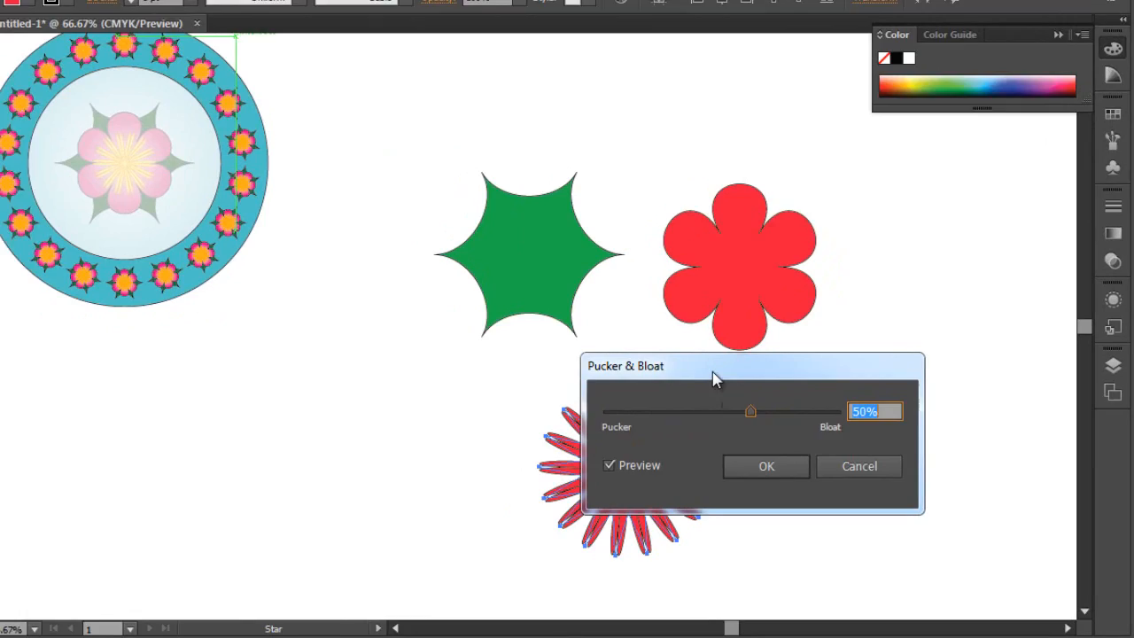
drag(744, 385, 886, 392)
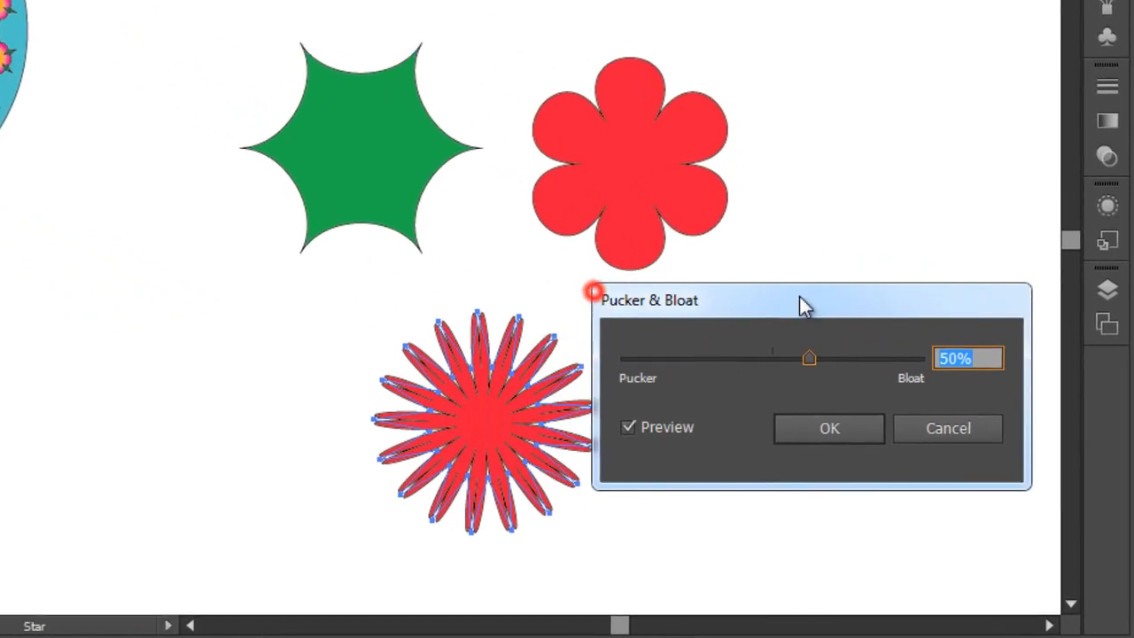
drag(799, 298, 853, 271)
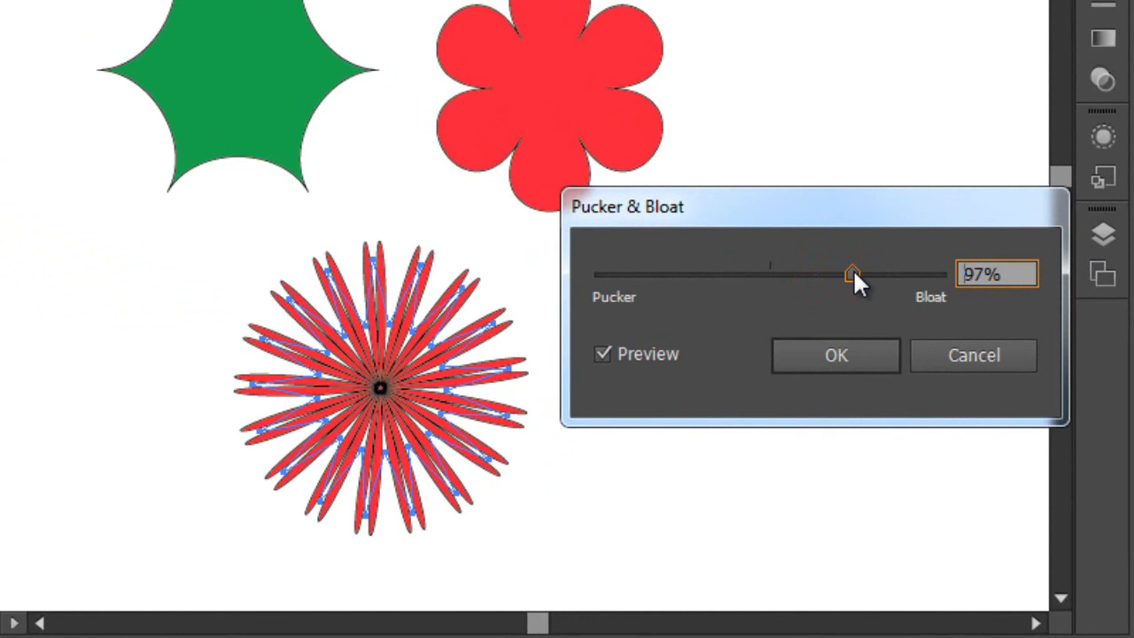
drag(851, 268, 866, 266)
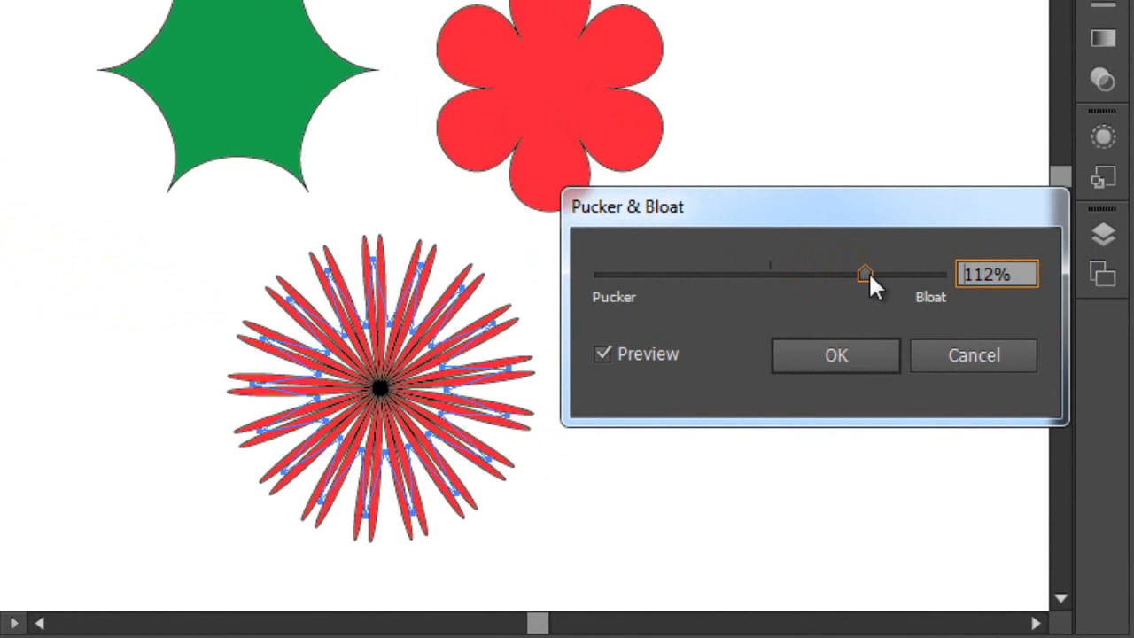
drag(864, 272, 872, 271)
click(835, 357)
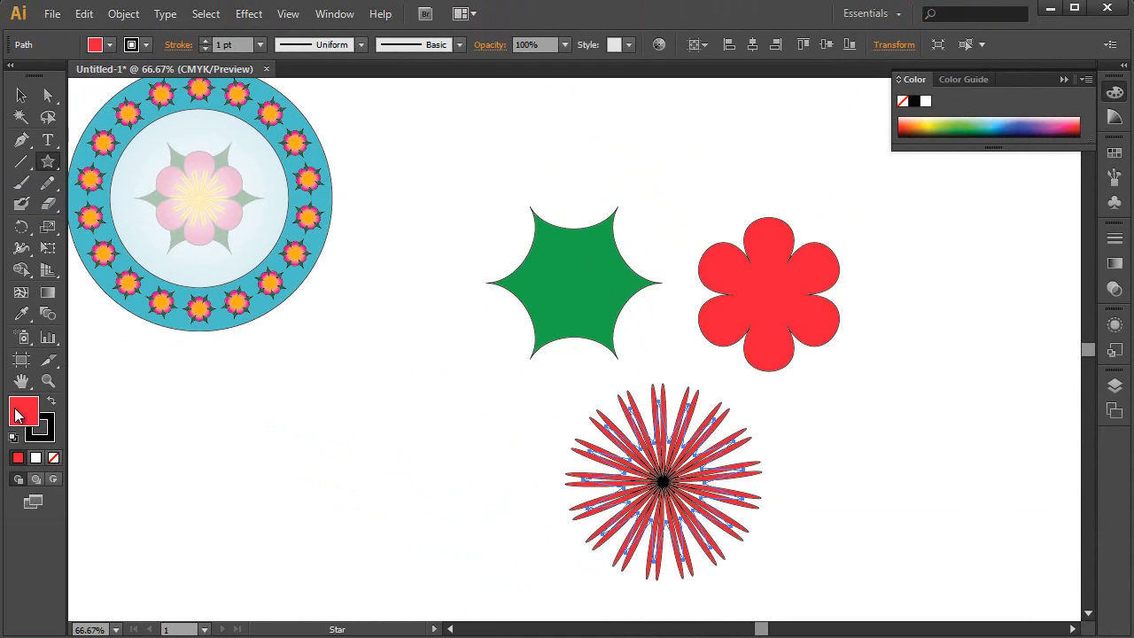
Fill the starburst with bright yellow F4F40B and give it a white stroke
double_click(20, 416)
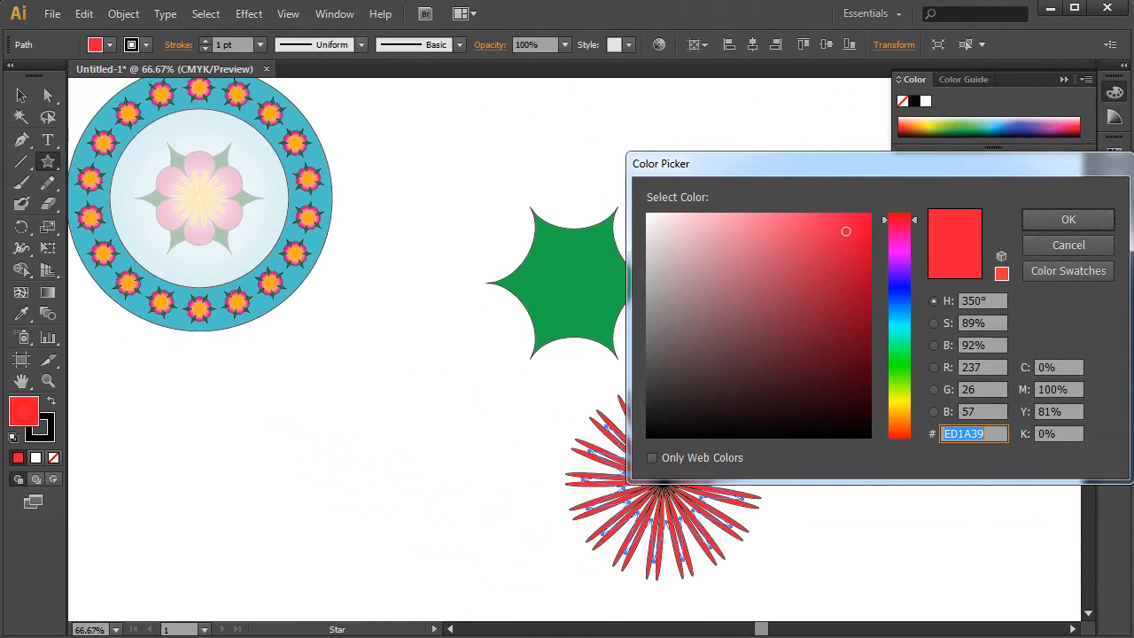
click(896, 400)
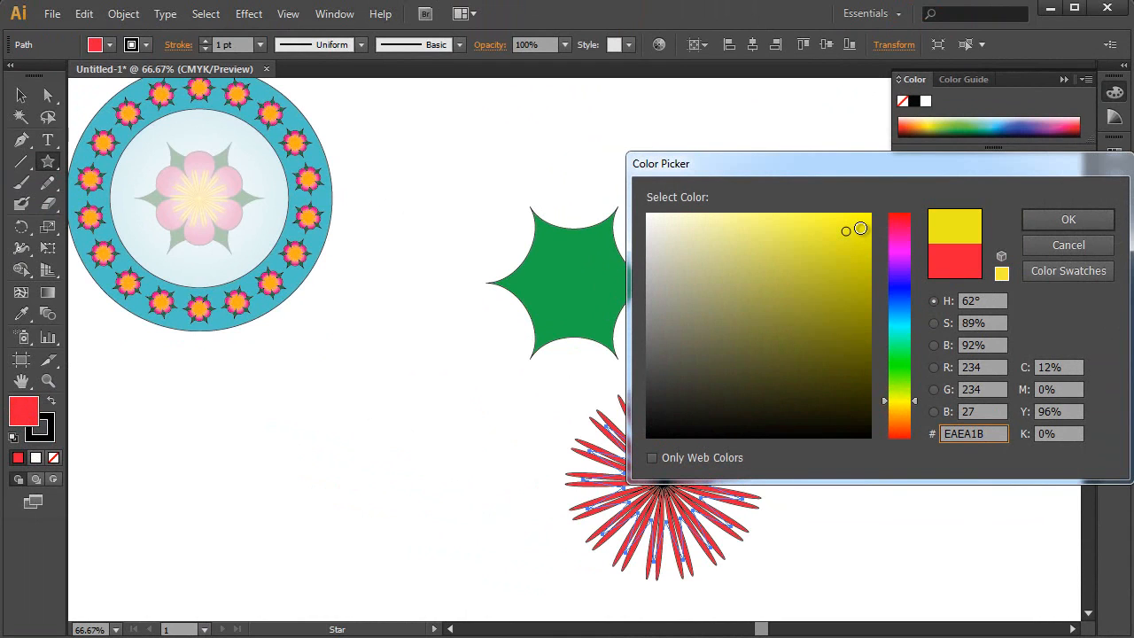
click(862, 222)
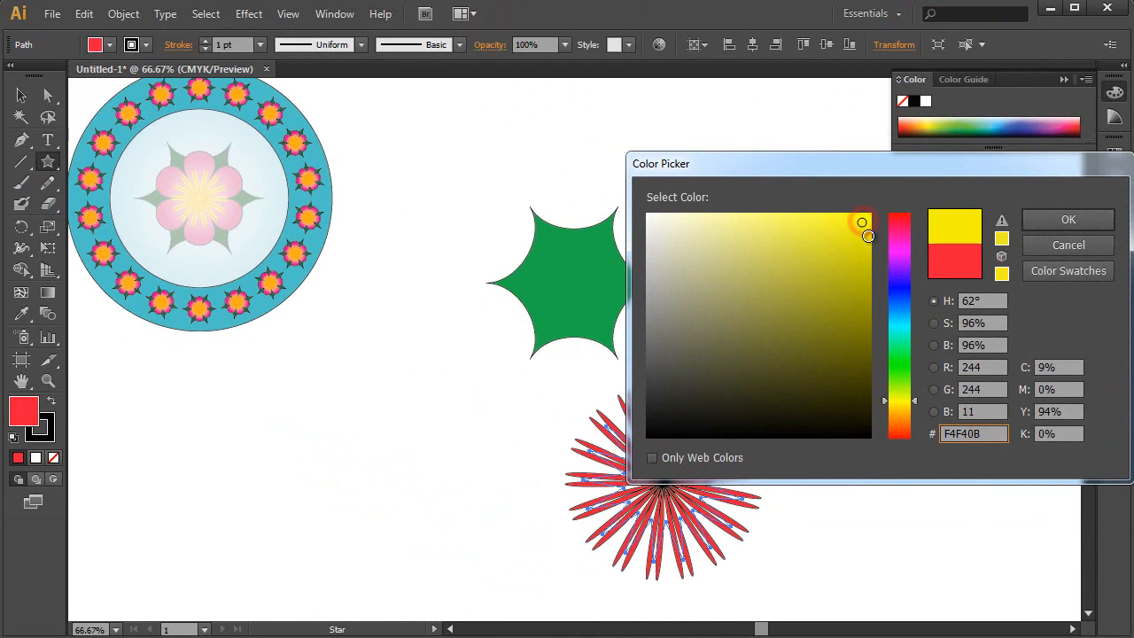
click(1067, 221)
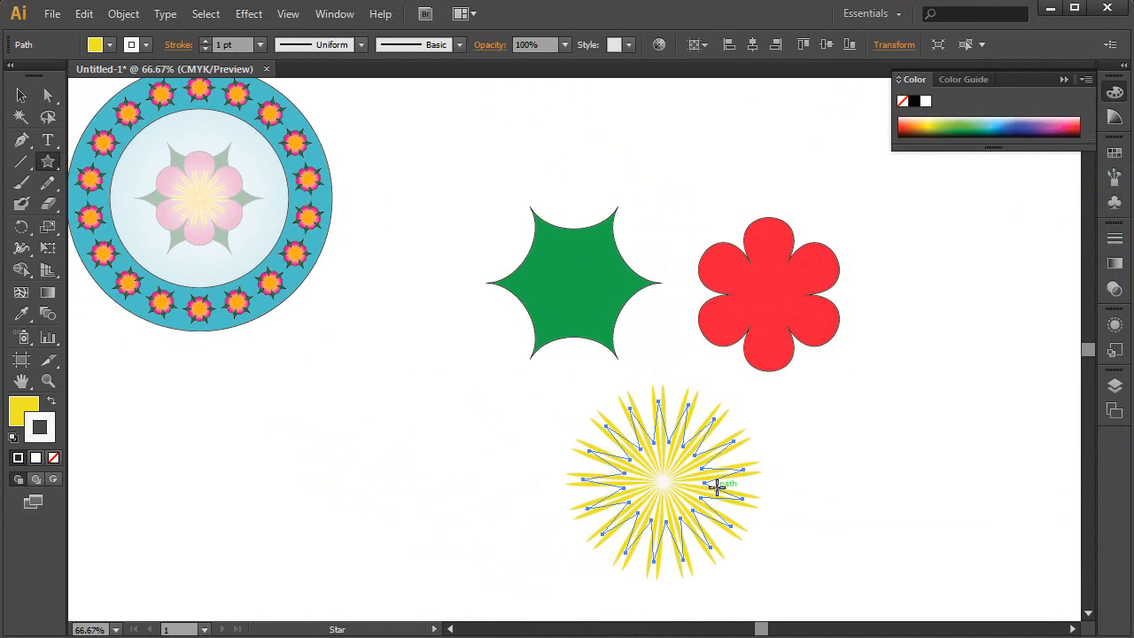
Apply the white radial gradient to the red petal flower's stroke
key(v)
click(757, 288)
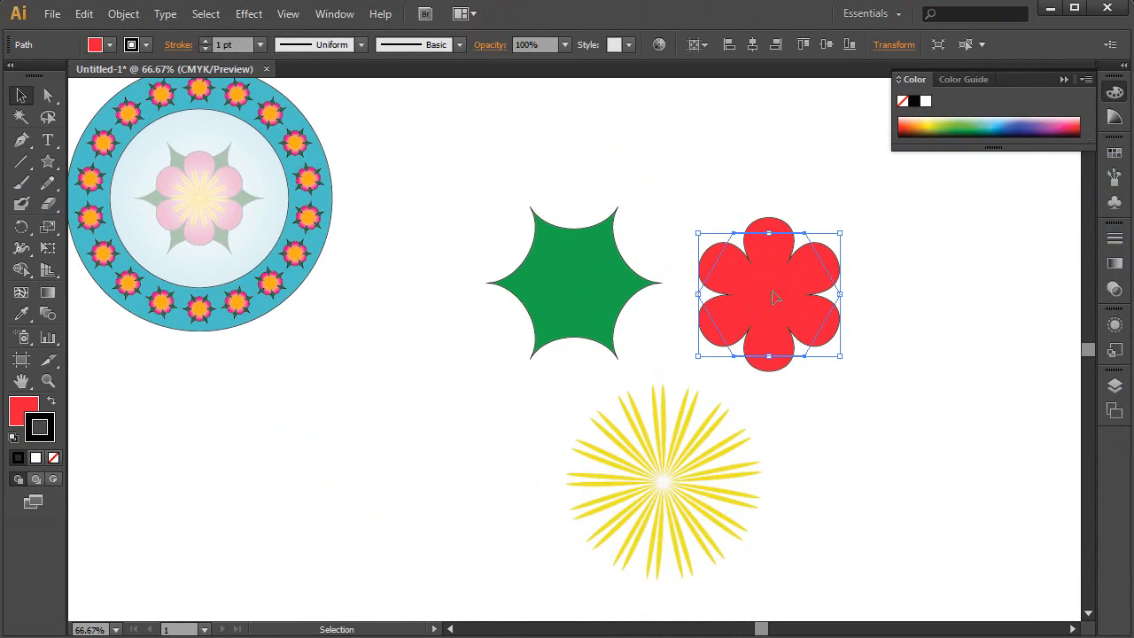
double_click(47, 295)
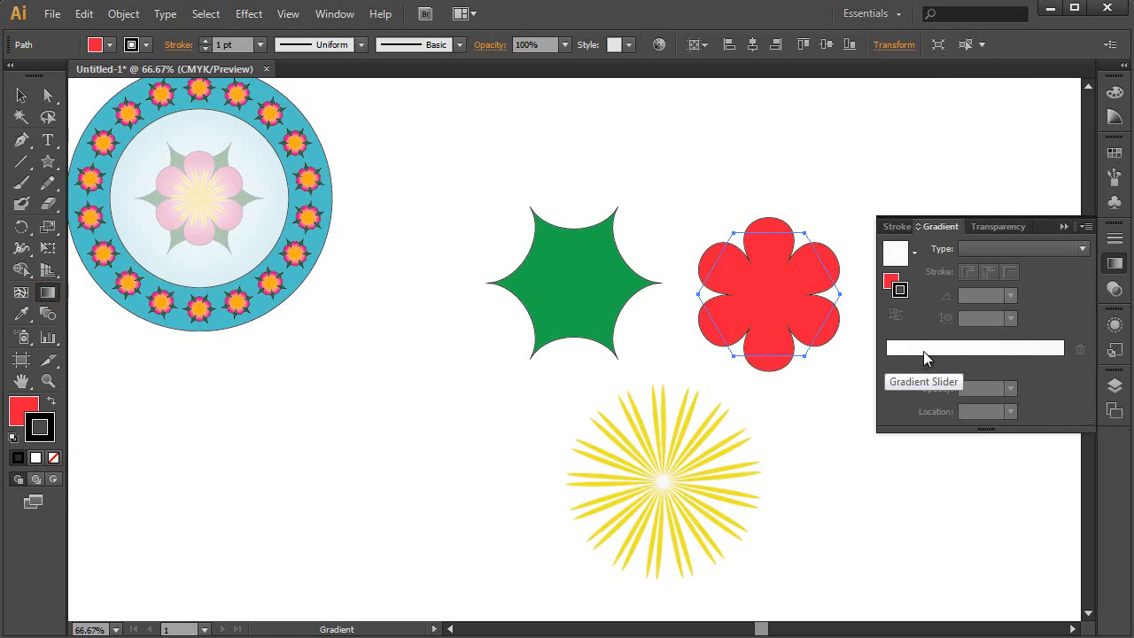
click(974, 362)
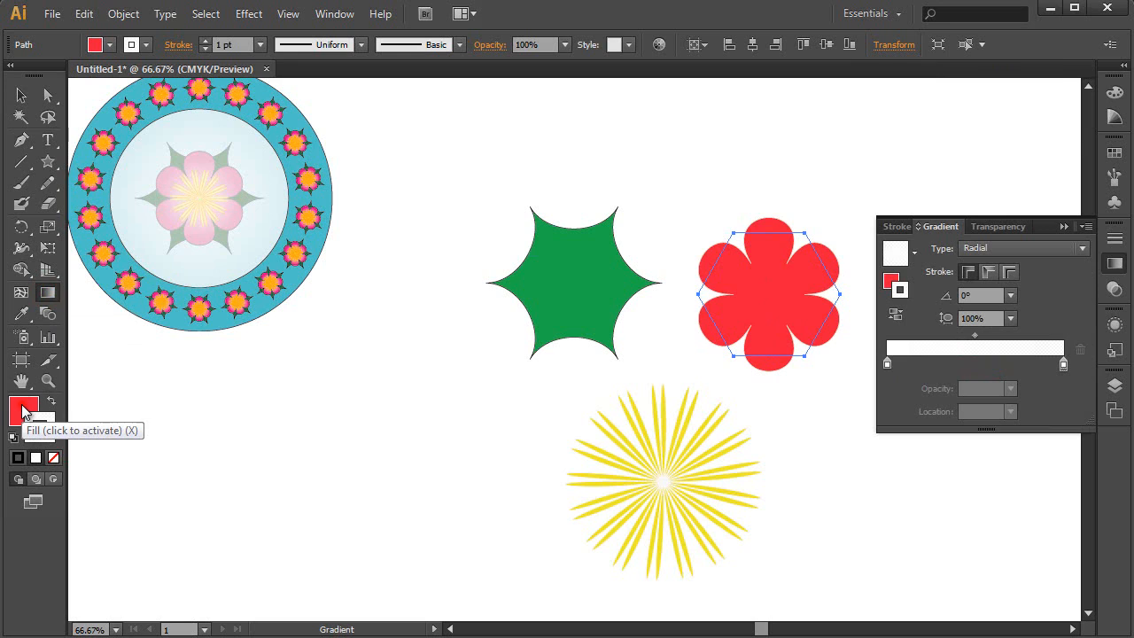
Fill the petal flower with a radial gradient running from a white center to 100% magenta at the outer stop
click(23, 410)
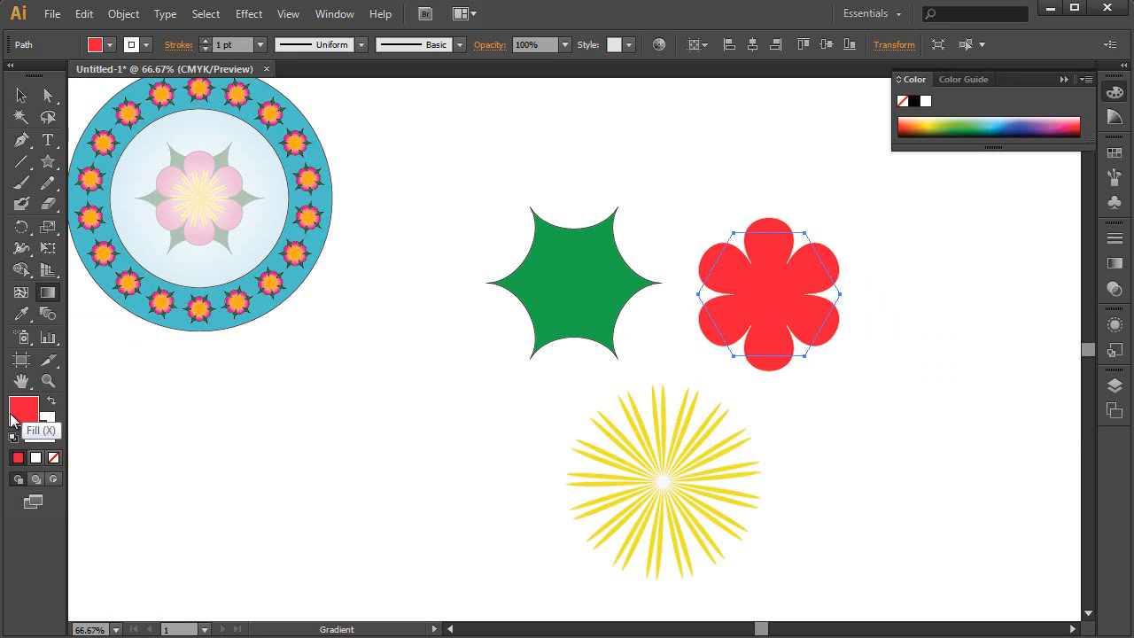
double_click(48, 292)
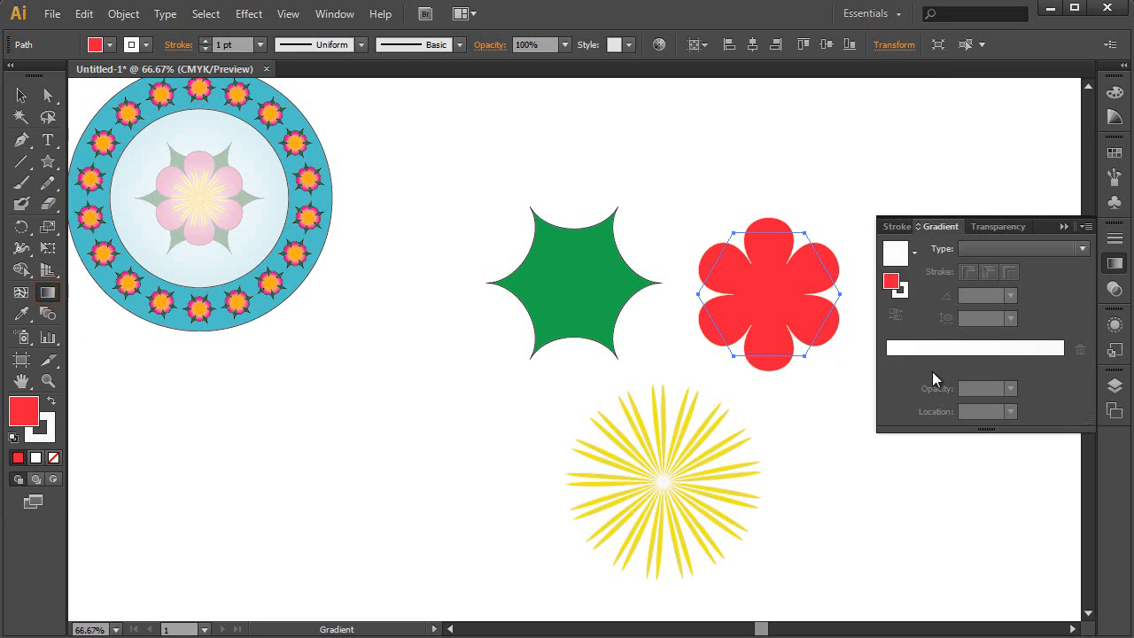
click(977, 363)
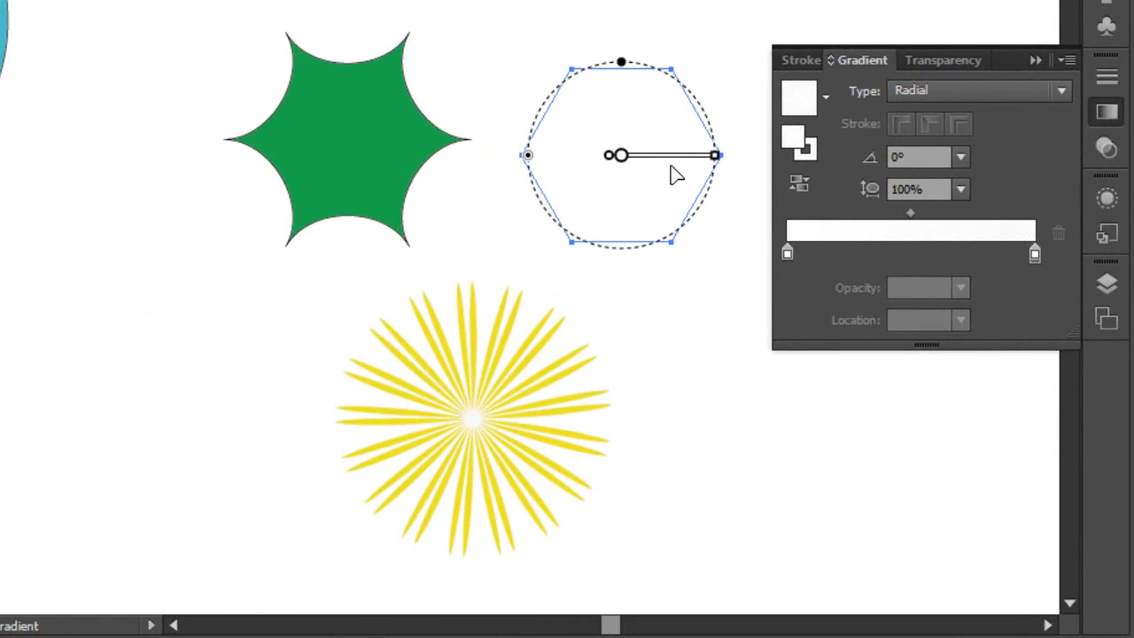
mouse_move(766, 300)
click(826, 98)
click(827, 98)
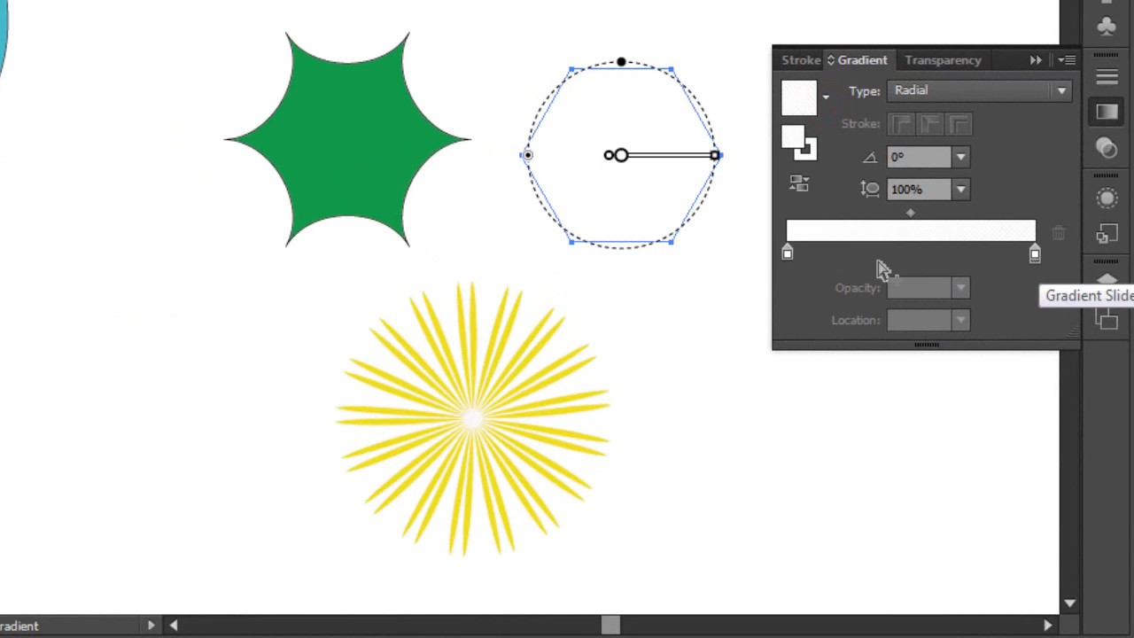
double_click(1034, 252)
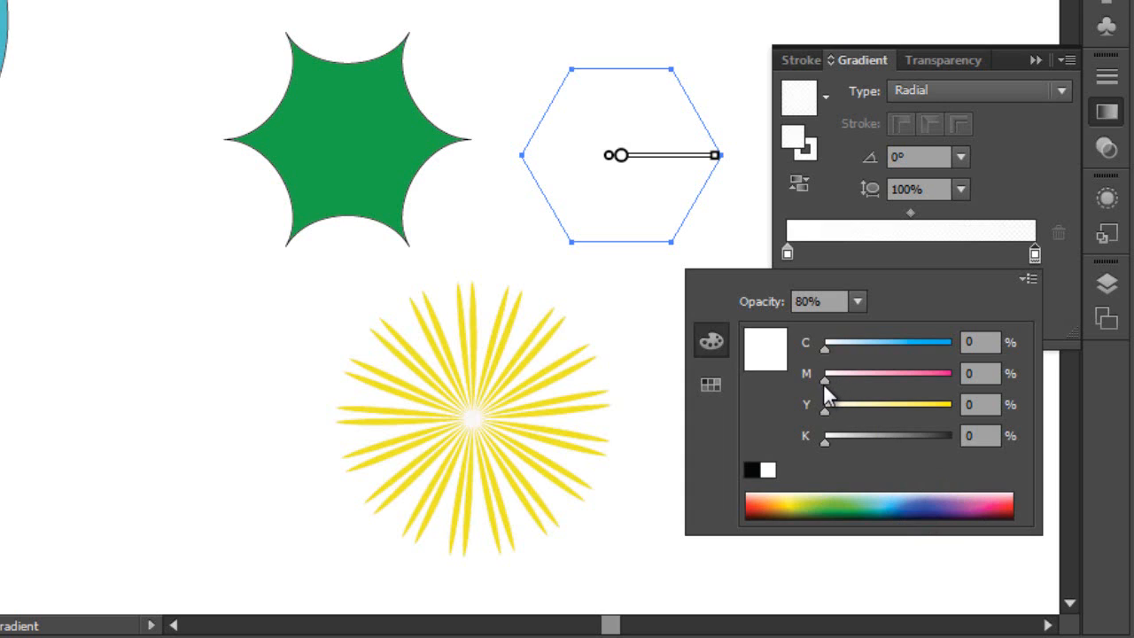
drag(823, 381, 963, 380)
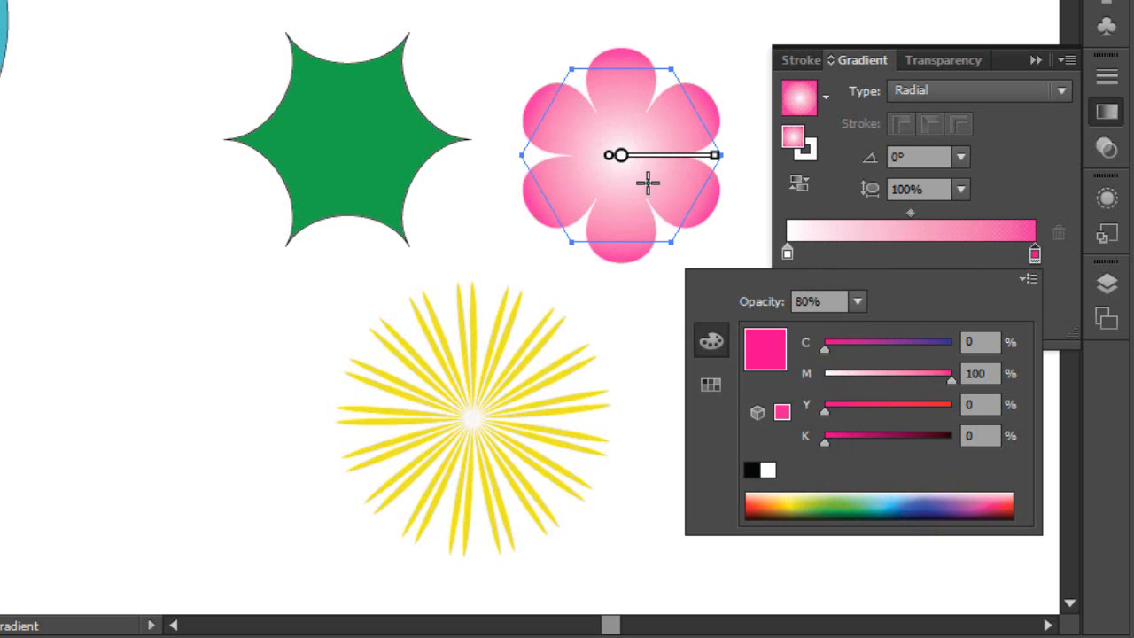
Shorten the petal flower's radial gradient so the full magenta starts inside the petal tips, and deselect the flower
click(717, 158)
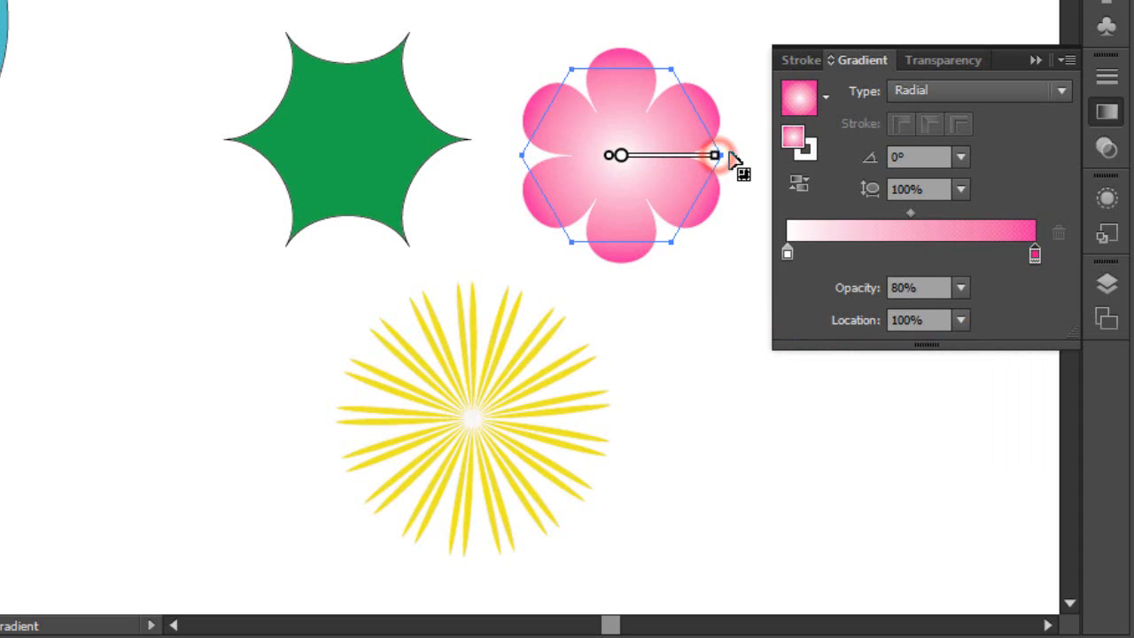
drag(731, 157, 684, 156)
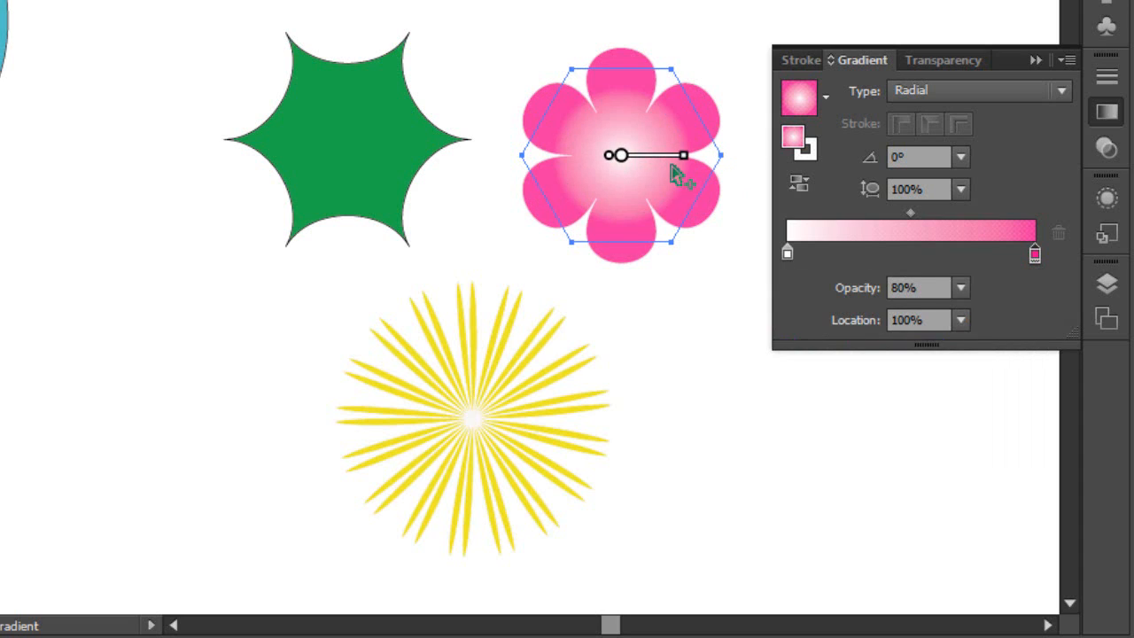
click(685, 156)
drag(684, 155, 700, 156)
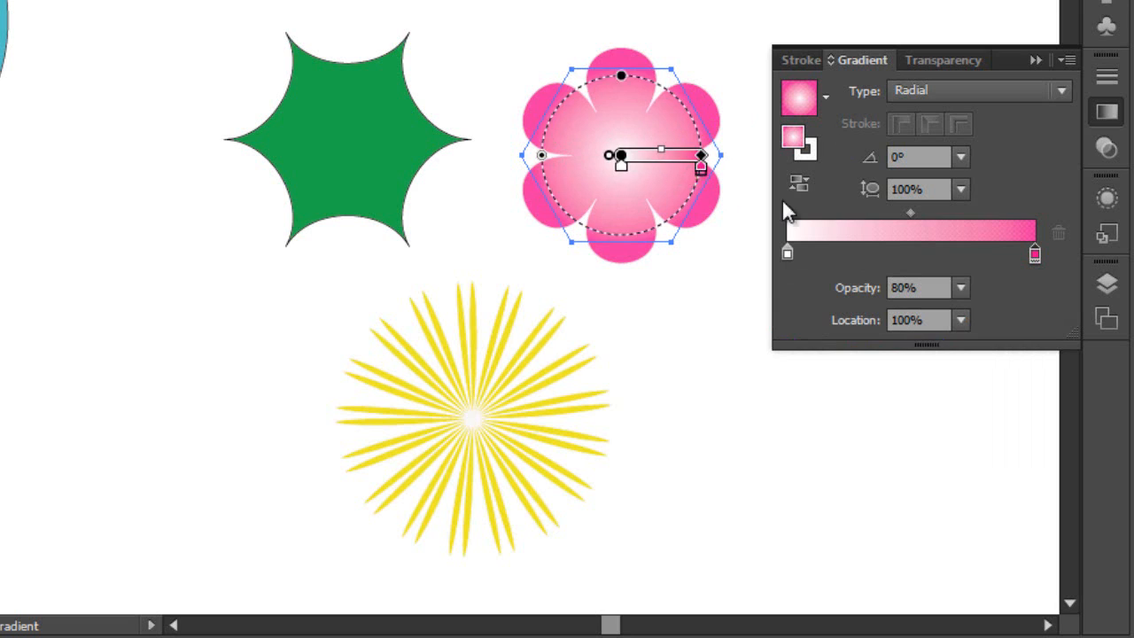
key(v)
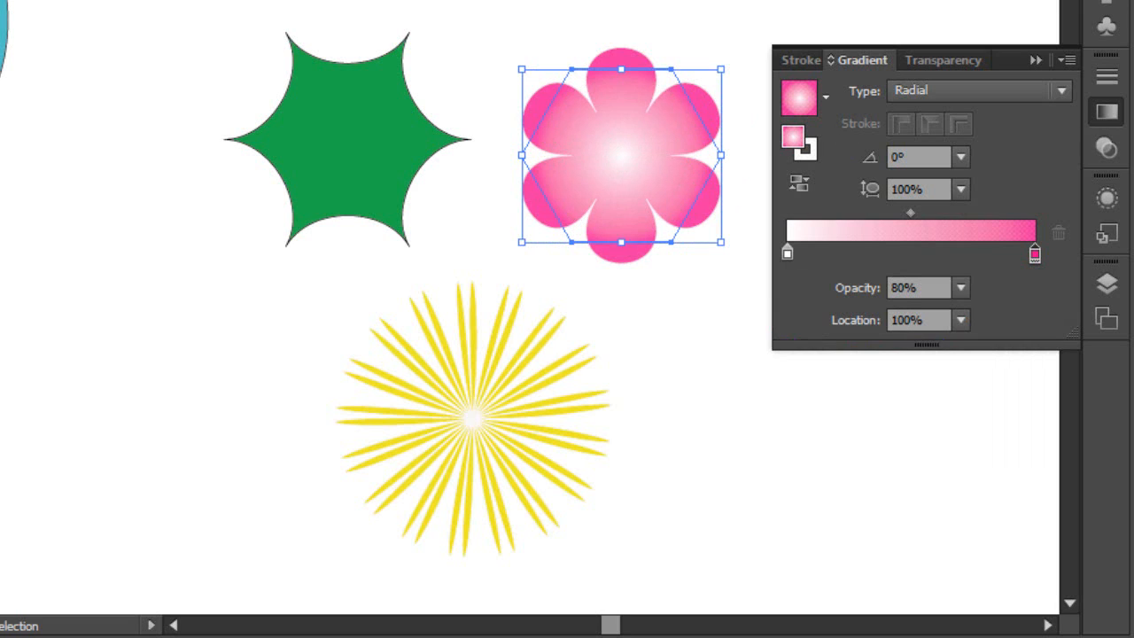
click(241, 289)
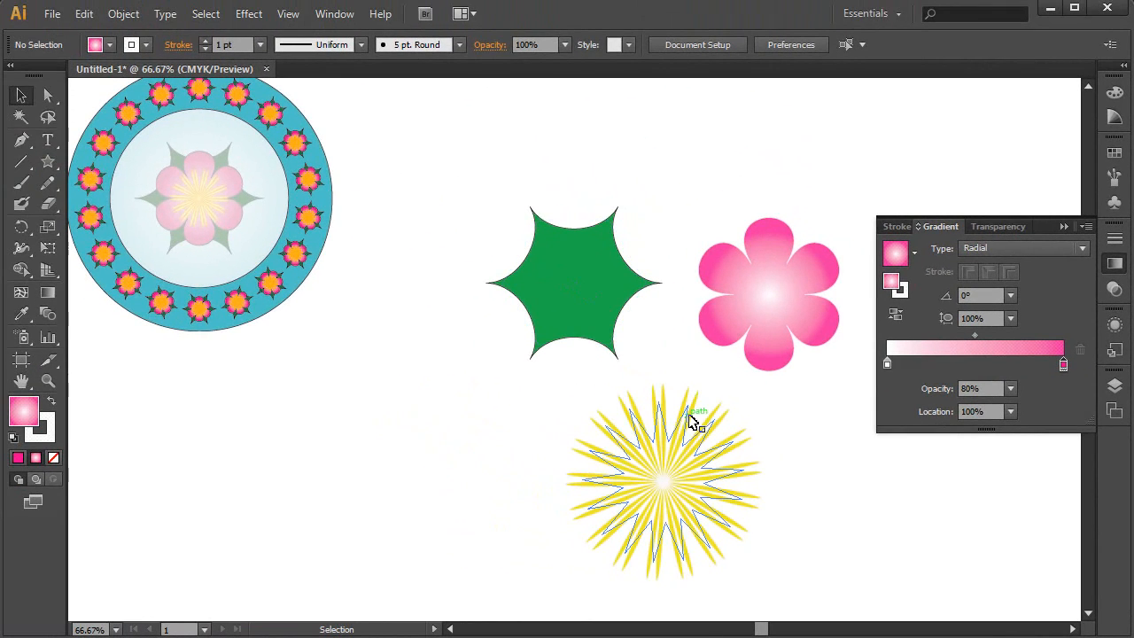
Scale the yellow starburst down proportionally about its center to serve as the flower's small middle
click(669, 435)
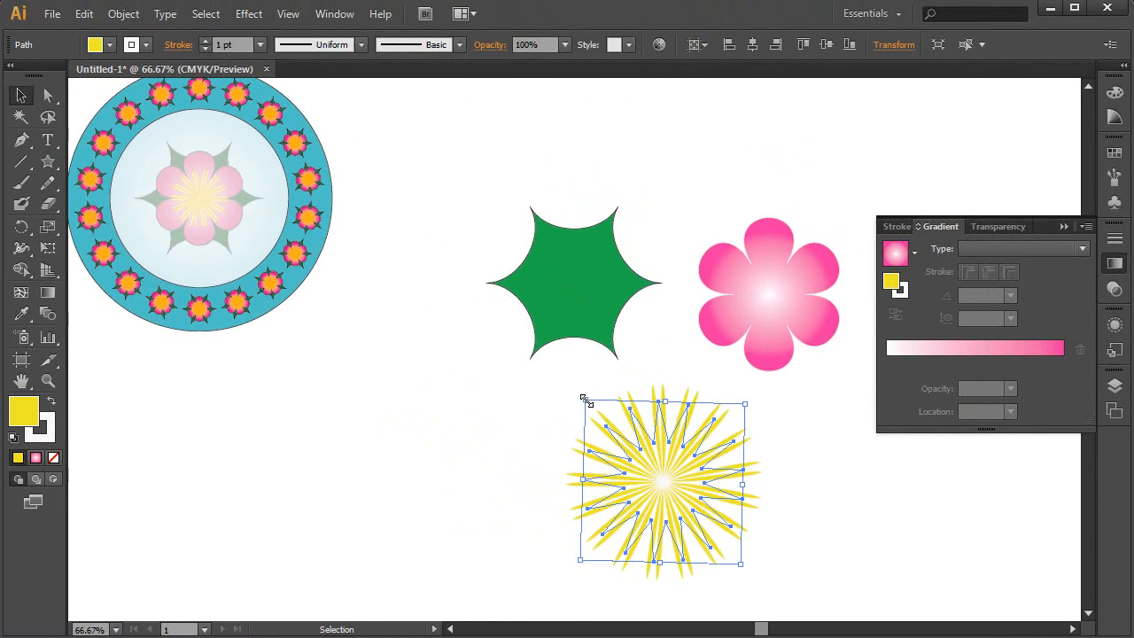
key(shift)
drag(583, 400, 608, 421)
drag(613, 426, 613, 429)
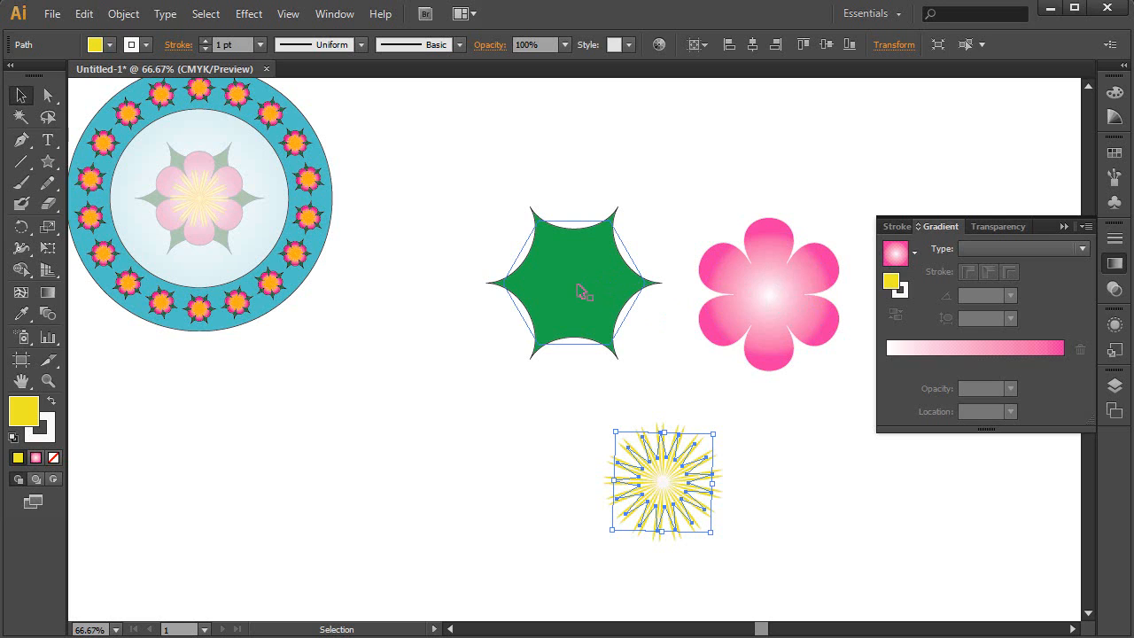
click(487, 410)
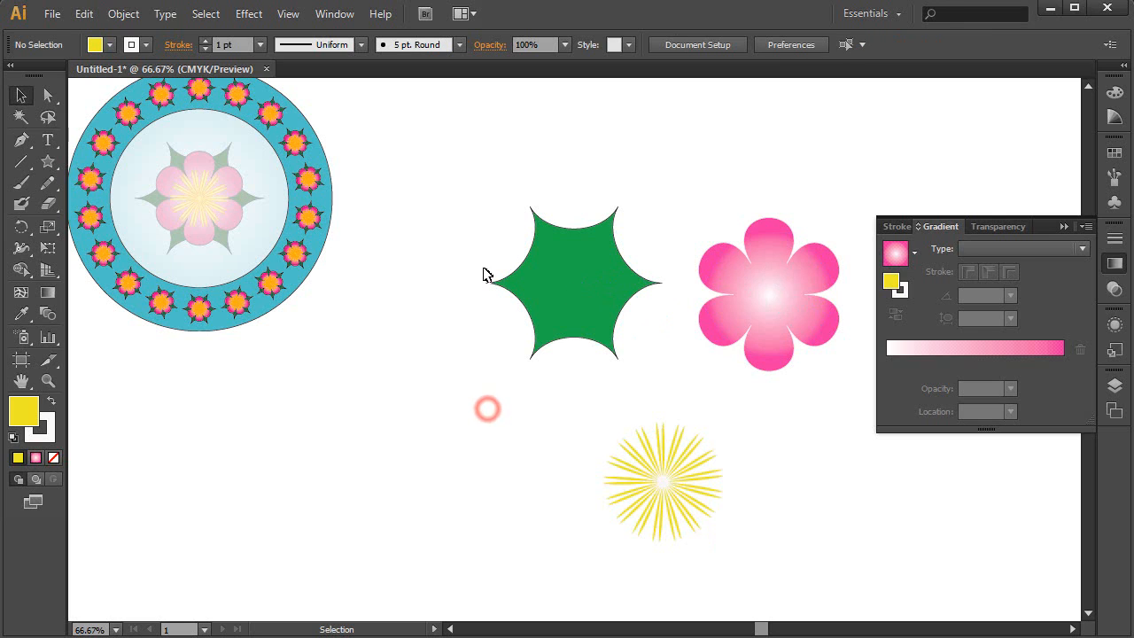
Align the green leaves, pink petals and yellow starburst on a shared center, both horizontally and vertically, and deselect them
drag(500, 201, 793, 504)
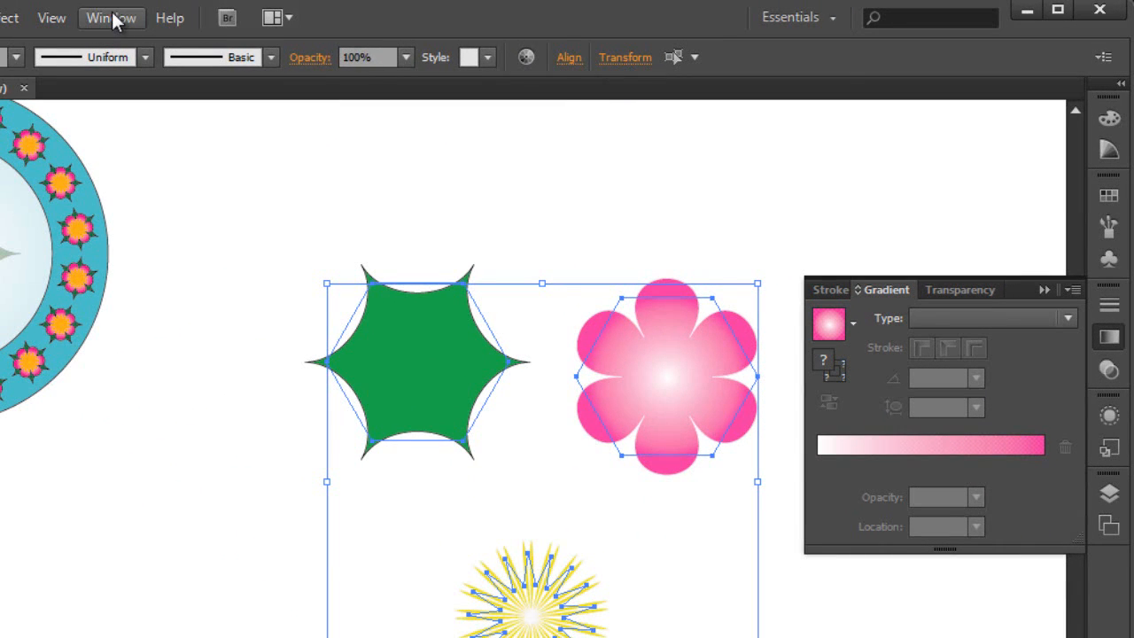
click(113, 18)
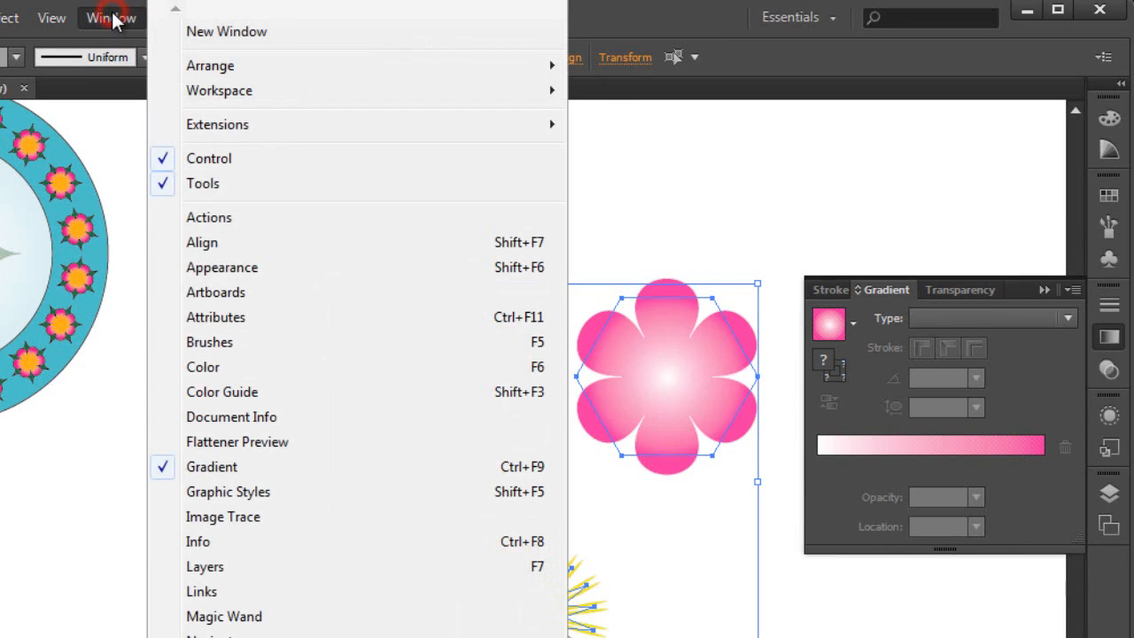
click(220, 244)
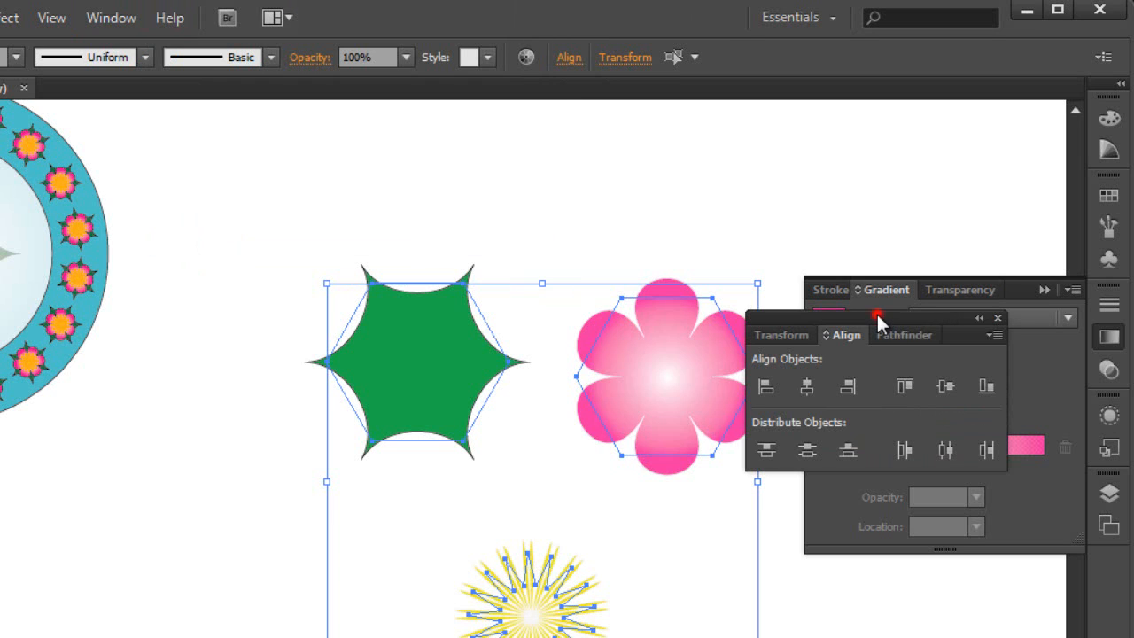
drag(877, 317, 757, 239)
drag(735, 175, 793, 110)
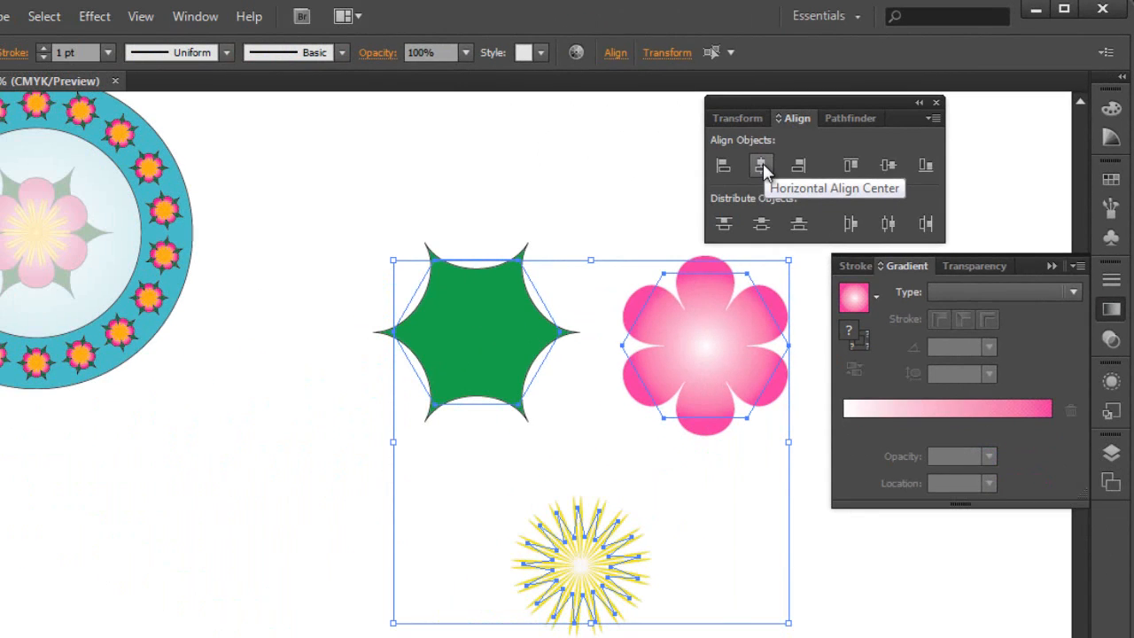
click(760, 164)
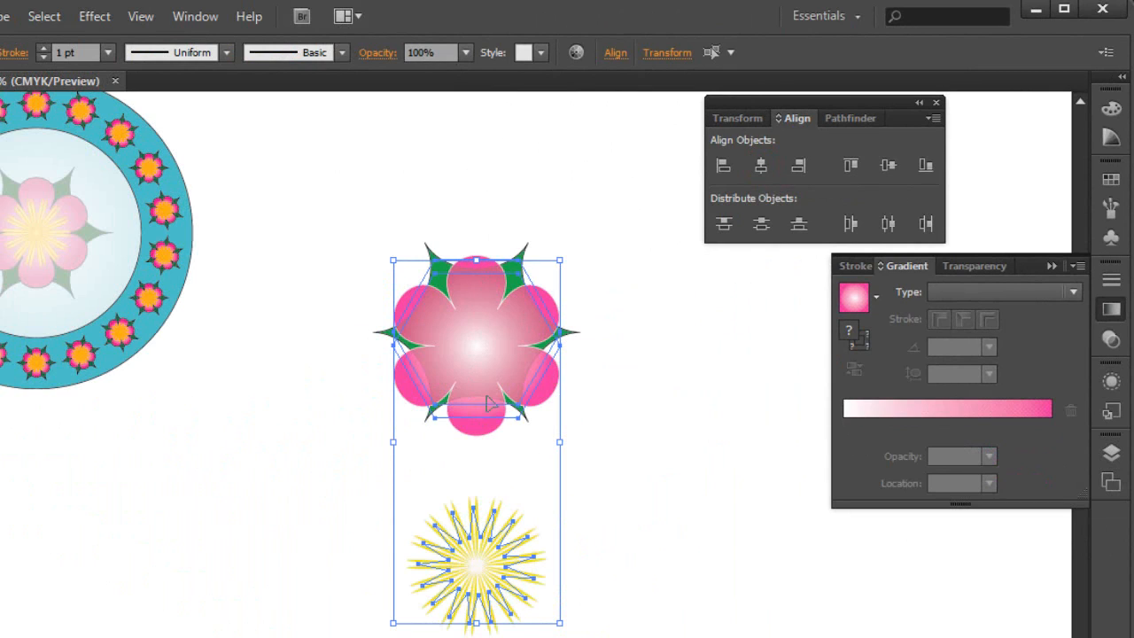
click(887, 165)
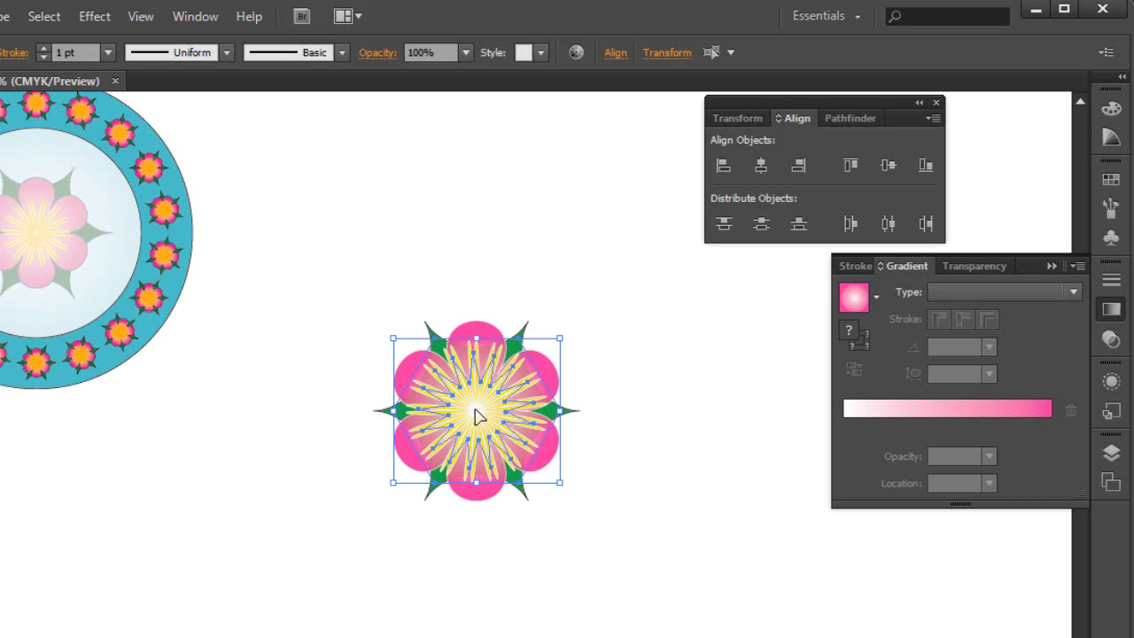
click(519, 290)
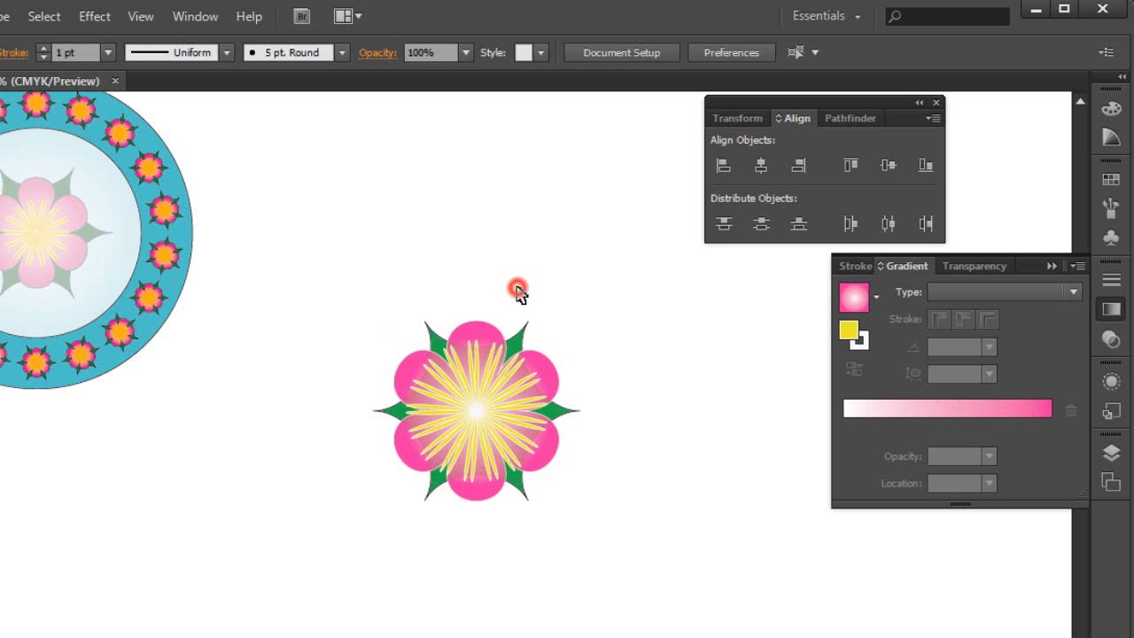
Enlarge the green leaf shape proportionally about its center so its tips extend further beyond the pink petals
click(527, 332)
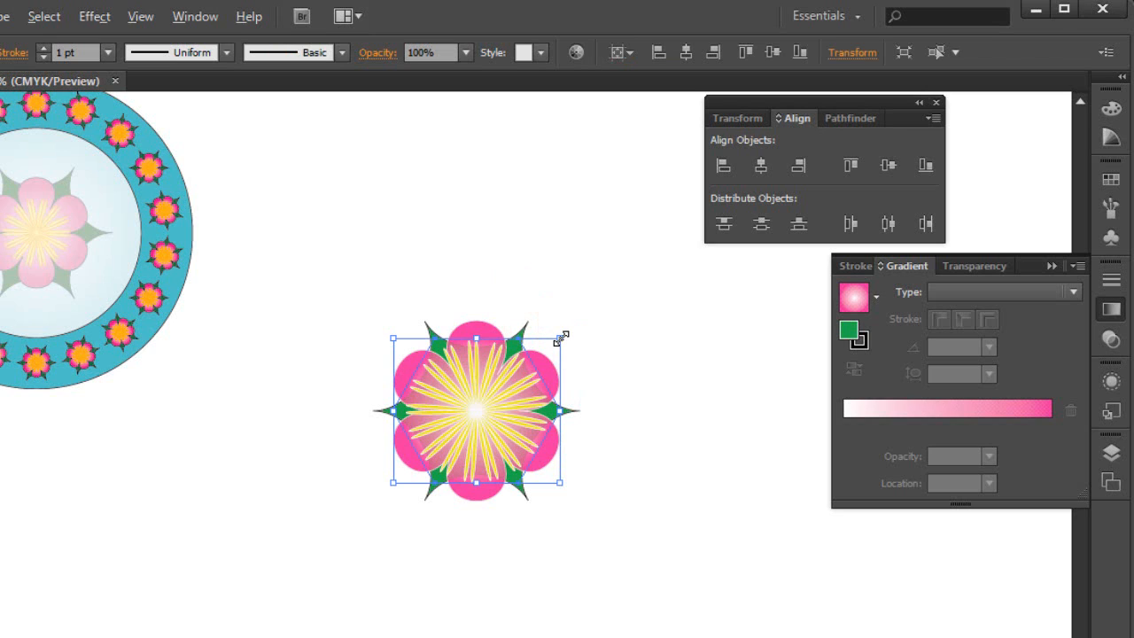
drag(560, 337, 566, 333)
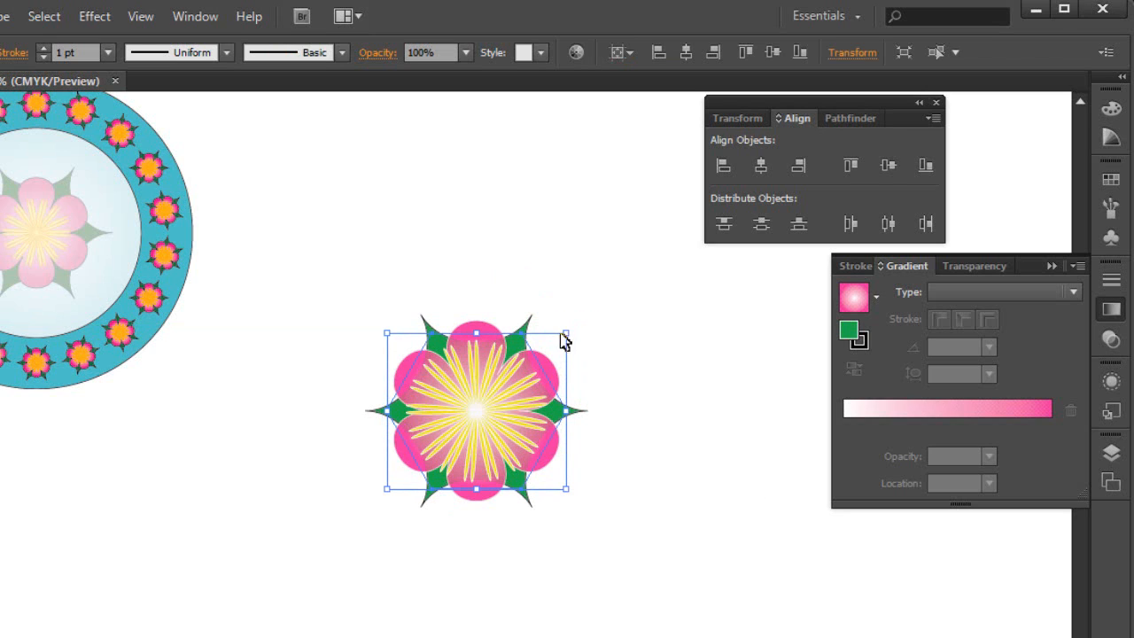
click(567, 329)
drag(568, 334, 573, 328)
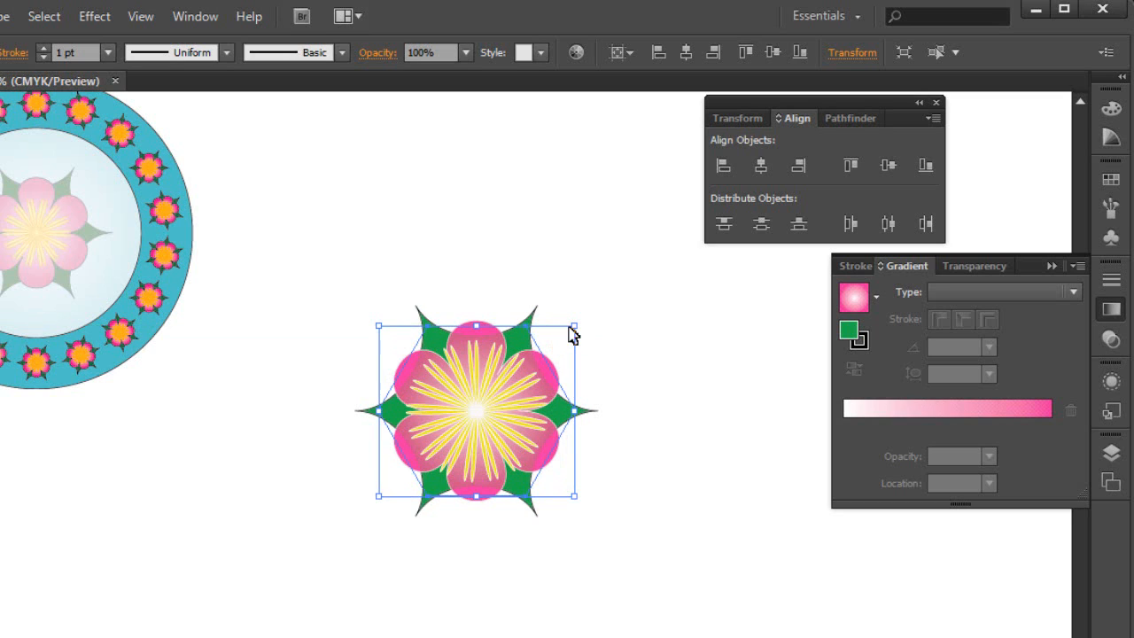
Scale the yellow starburst down about its center so it fits inside the petals, and deselect it
click(477, 409)
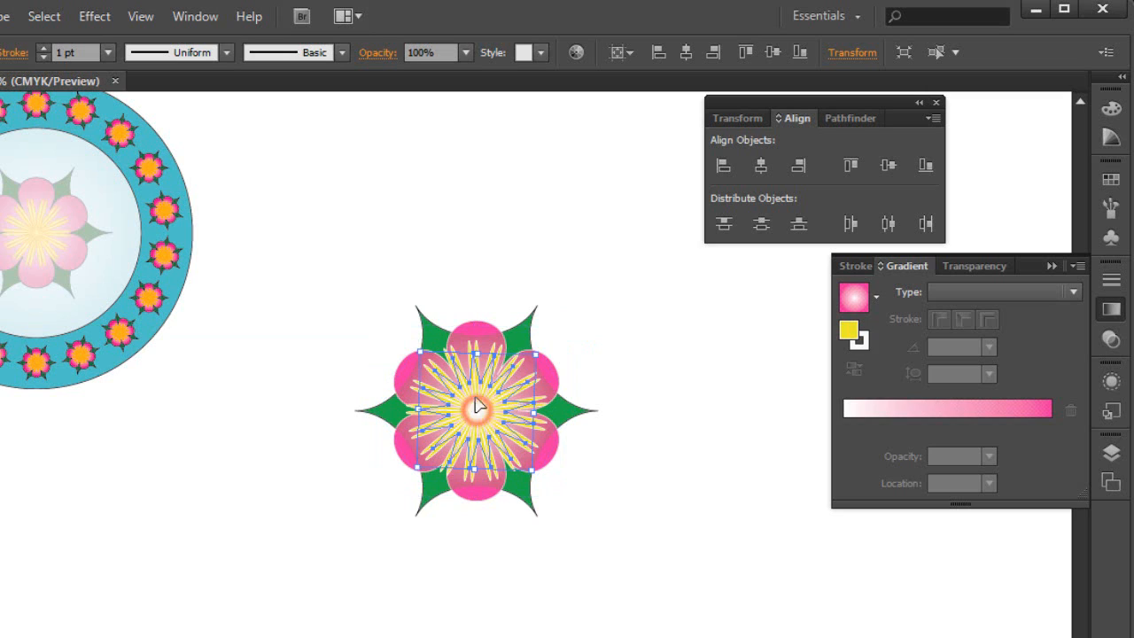
drag(534, 354, 521, 366)
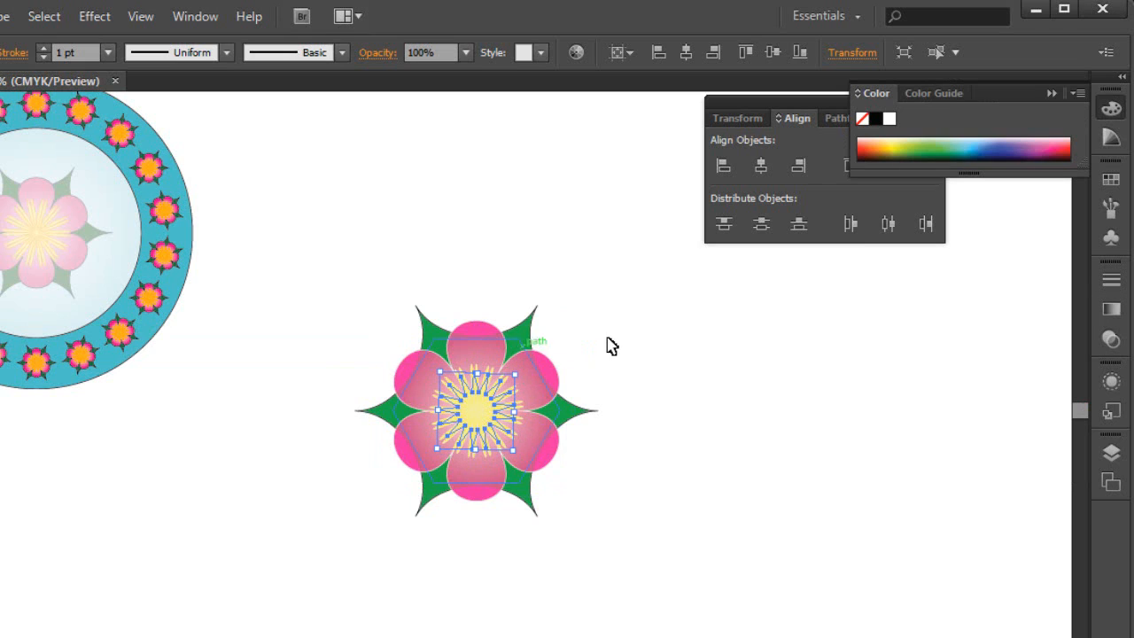
click(643, 330)
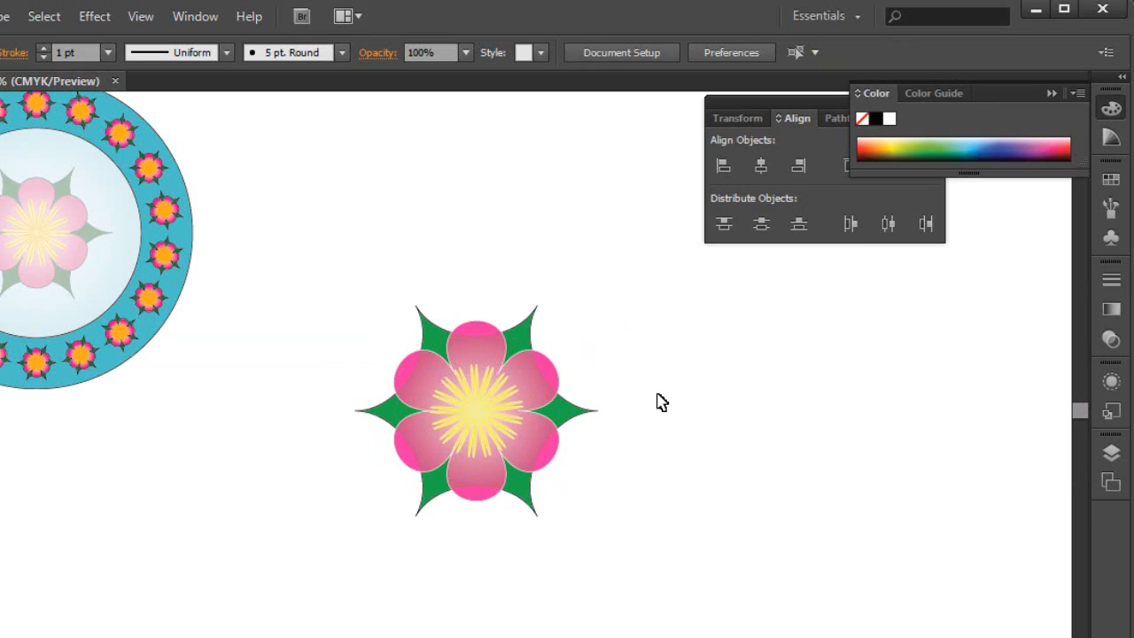
Group the leaves, petals and starburst into one flower object and deselect it
drag(373, 279, 611, 531)
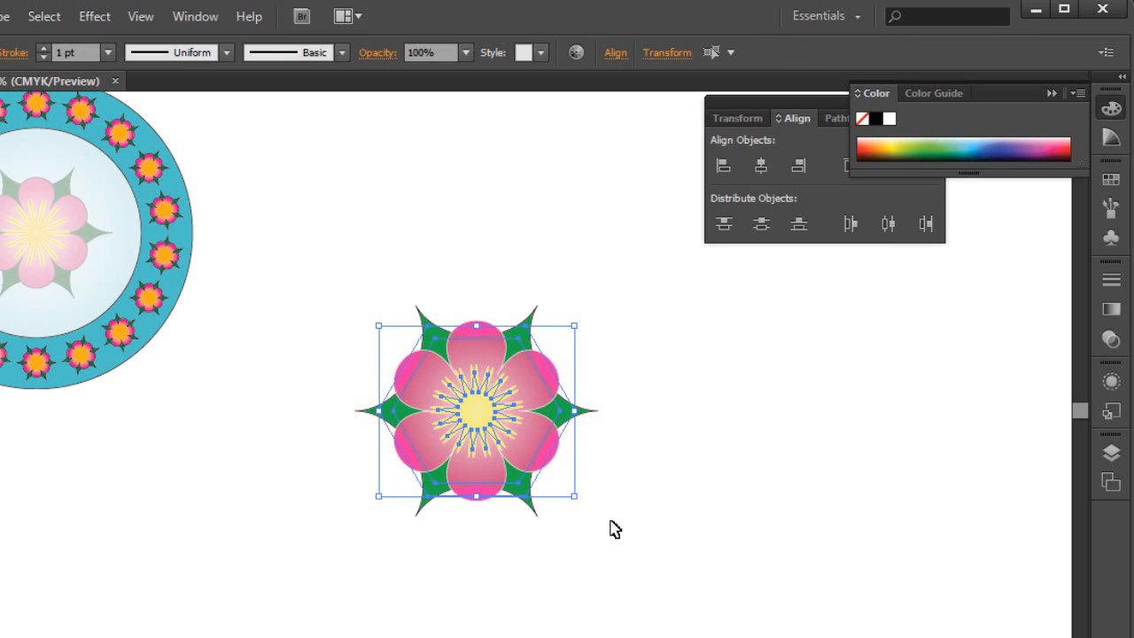
right_click(470, 414)
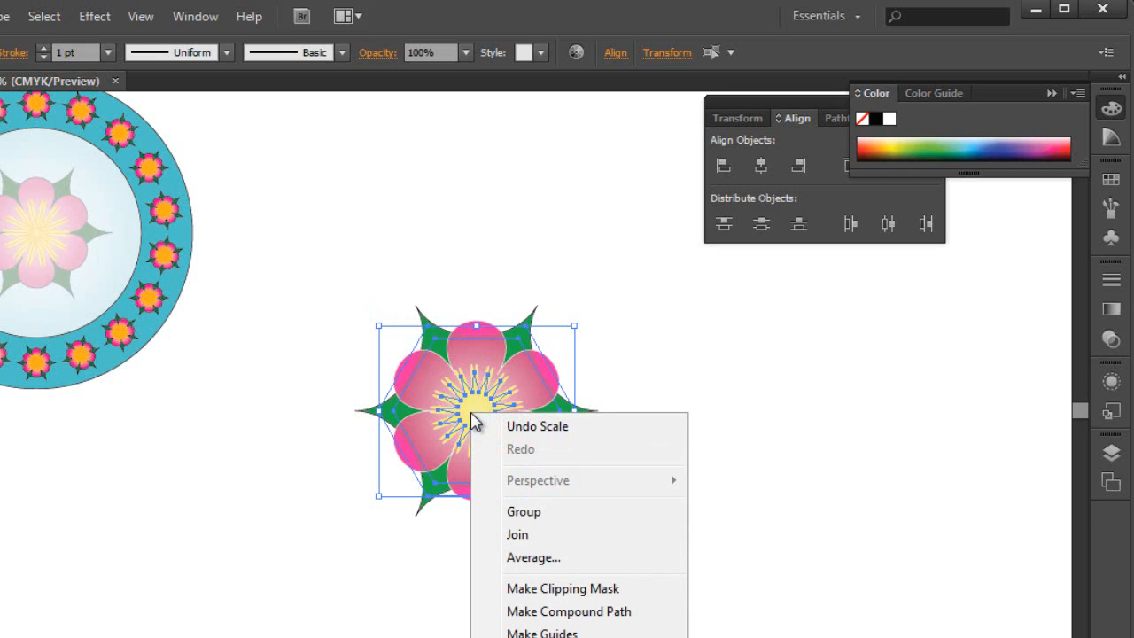
click(506, 513)
click(392, 256)
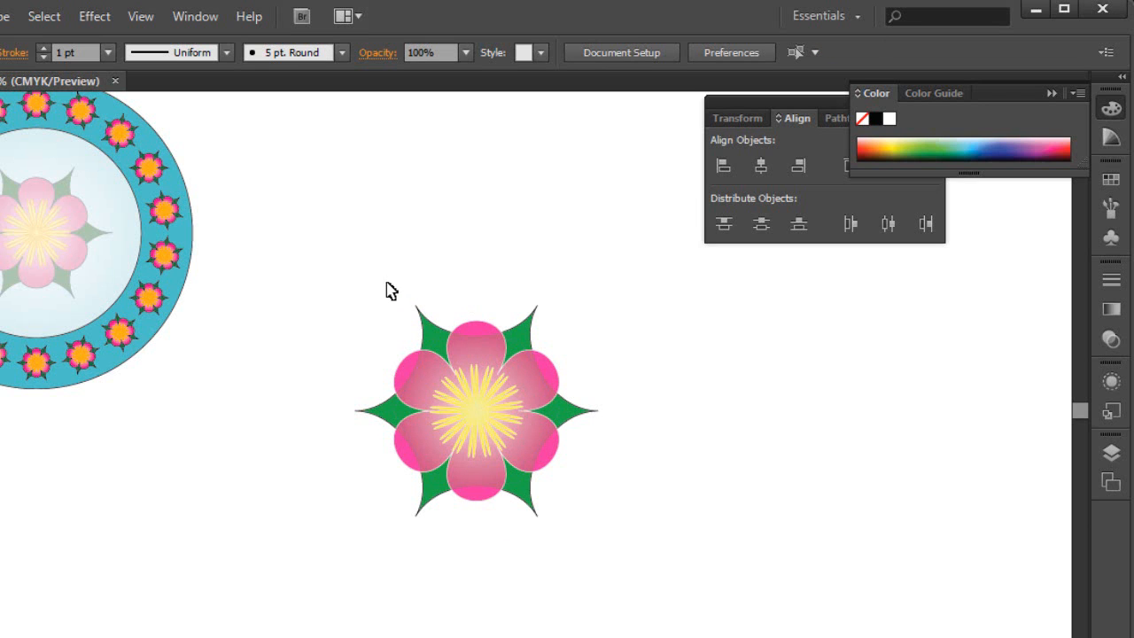
Move the grouped flower directly below the reference plate and deselect it
click(530, 378)
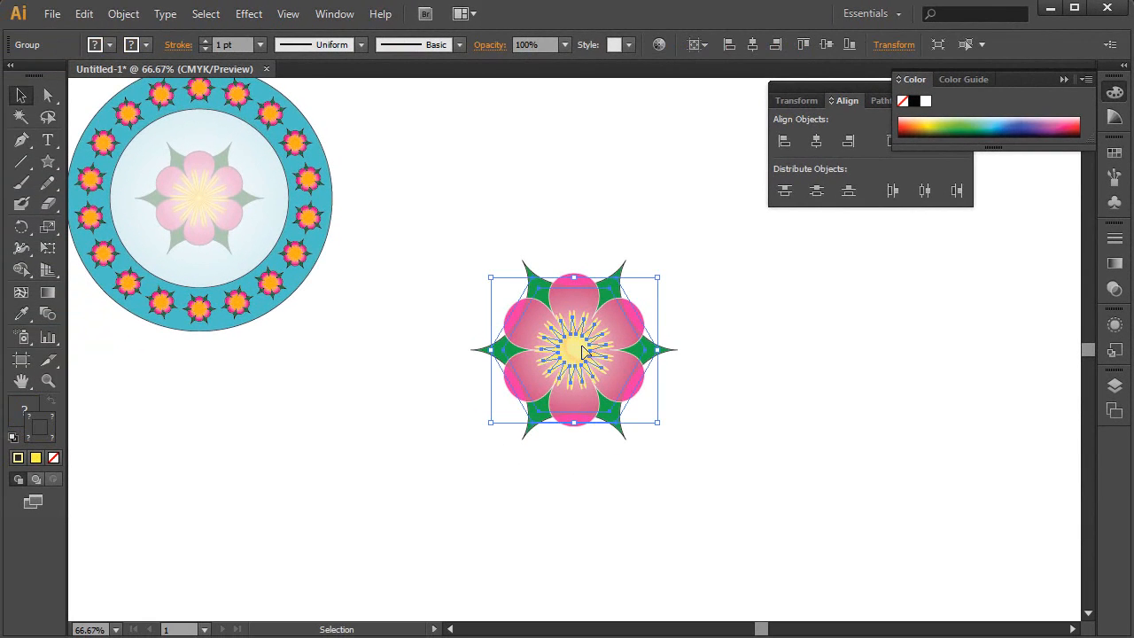
drag(575, 352, 208, 456)
click(559, 297)
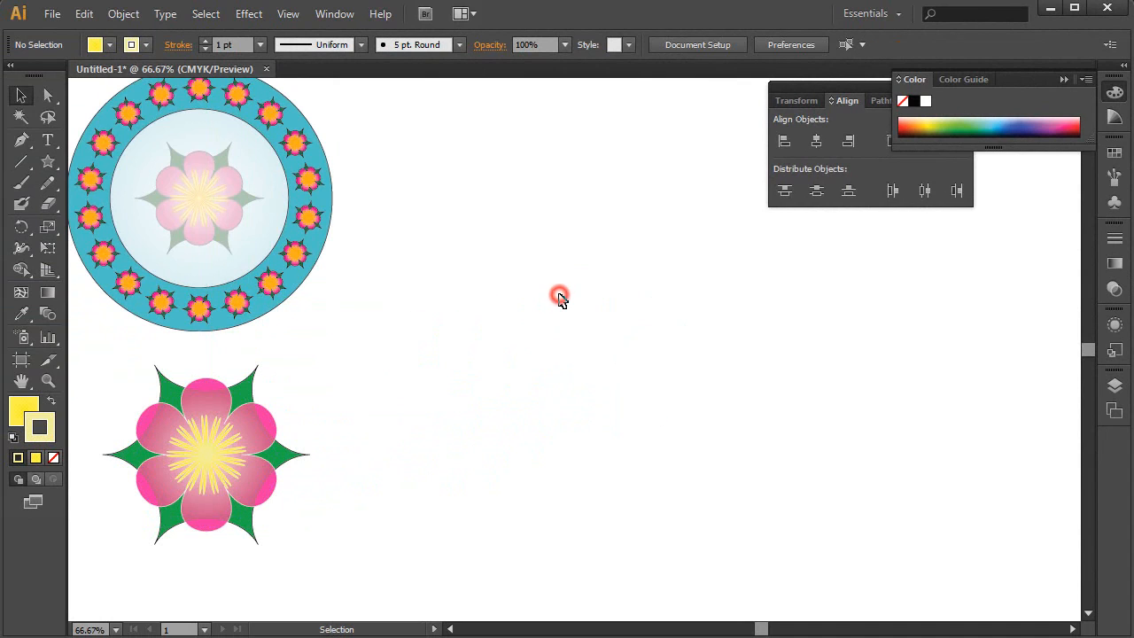
Draw a large circle from its center with the Ellipse tool in the empty area beside the reference plate
click(49, 161)
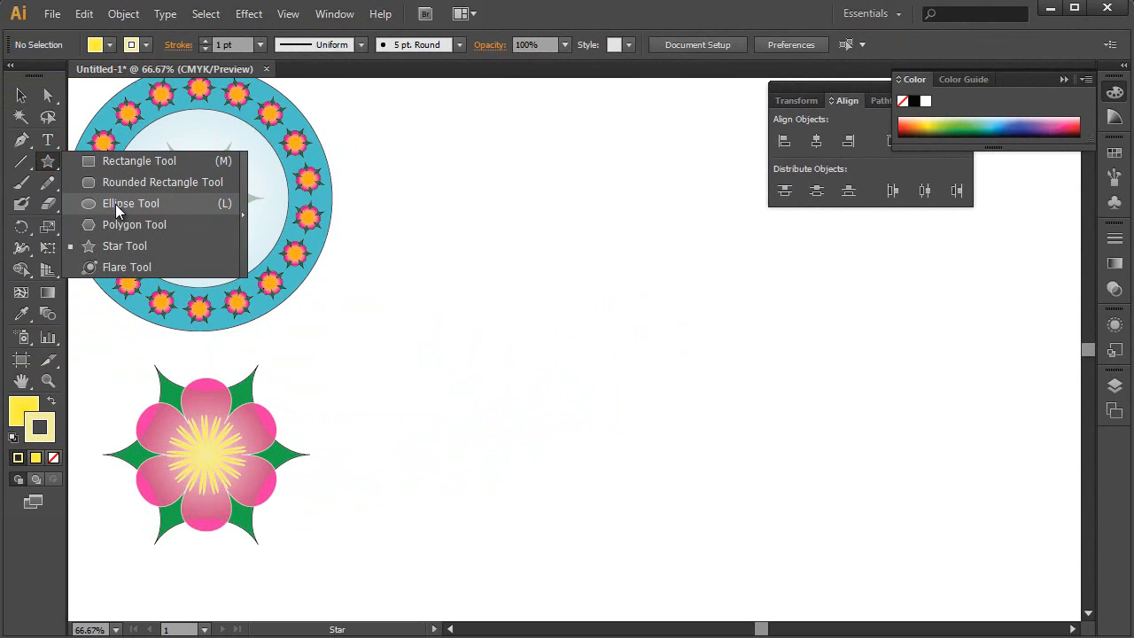
click(115, 204)
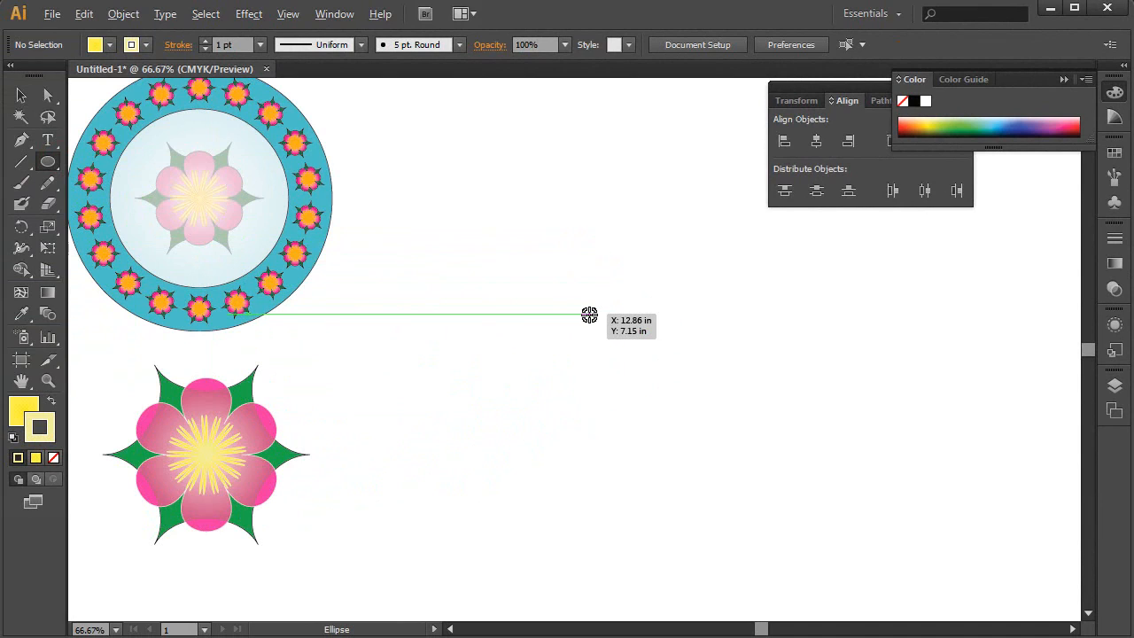
drag(589, 315, 517, 164)
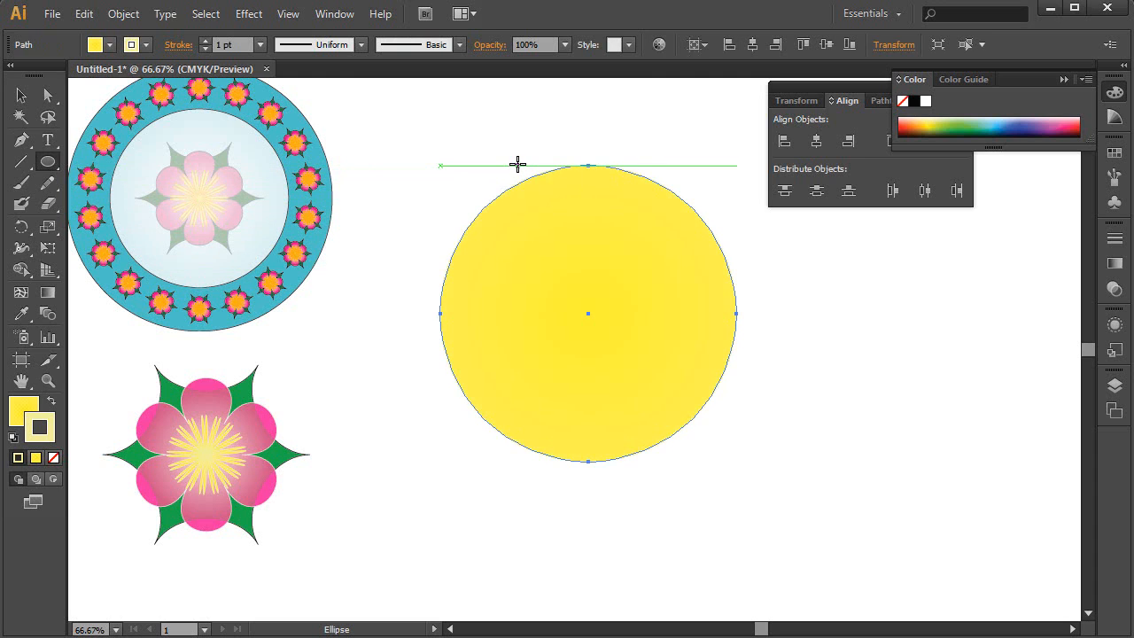
Fill the large circle with a solid blue
double_click(29, 408)
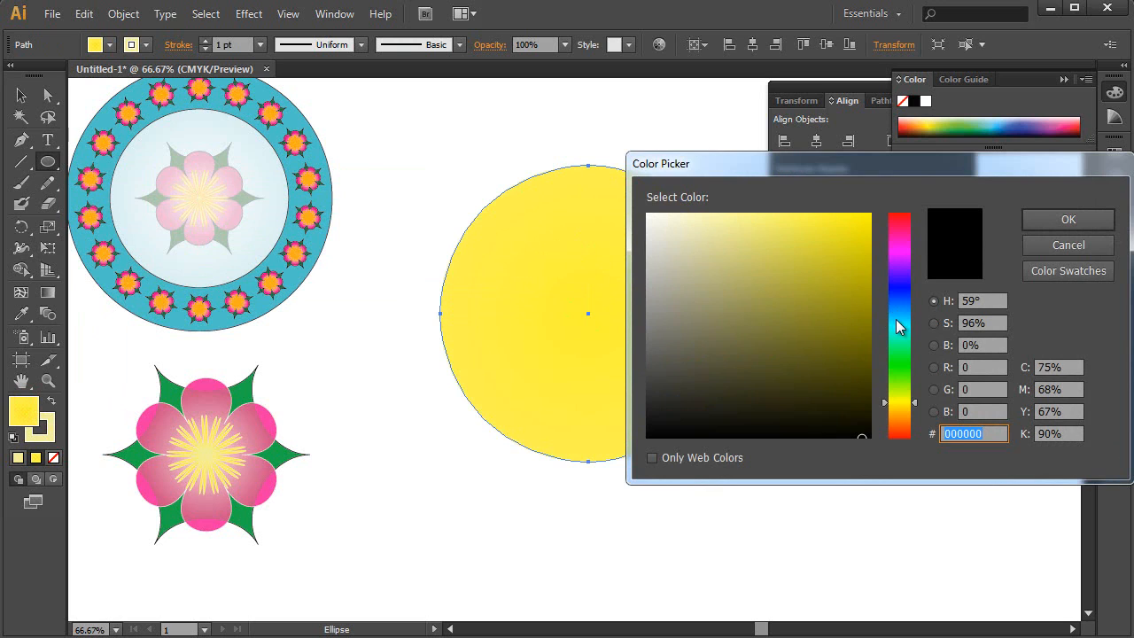
mouse_move(897, 327)
mouse_down()
mouse_move(898, 296)
mouse_move(907, 300)
mouse_up()
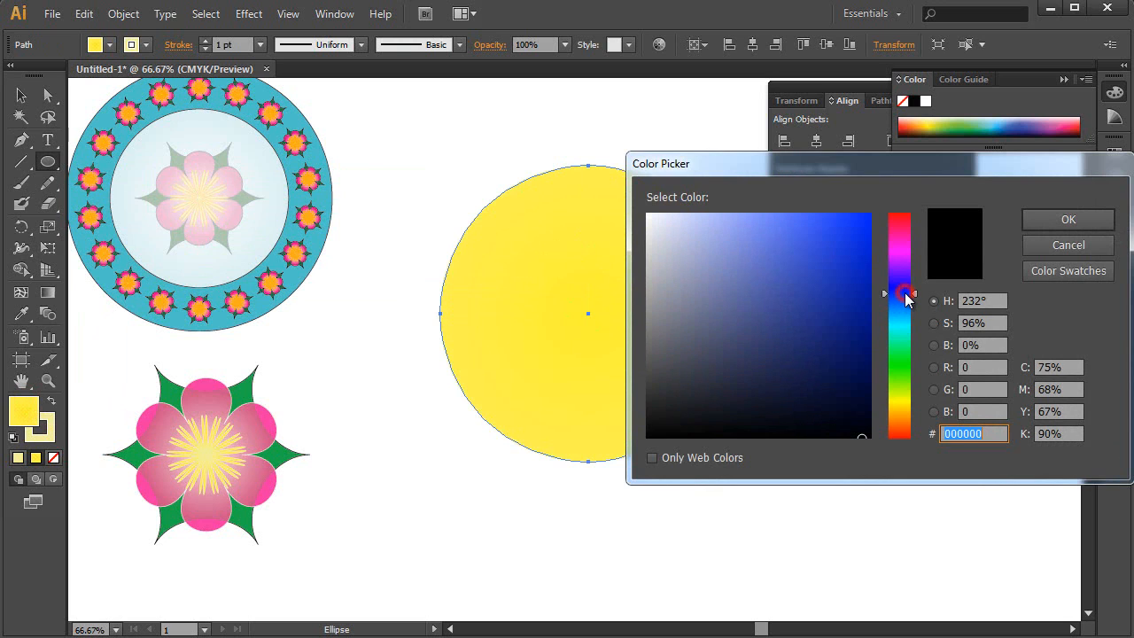
click(835, 235)
click(1068, 219)
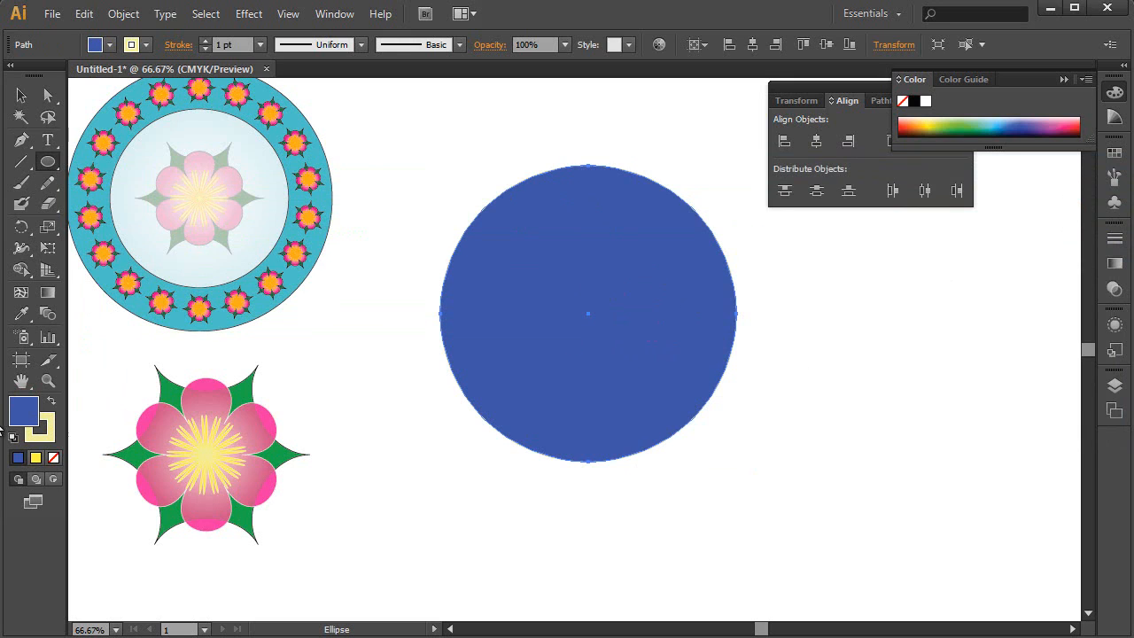
Remove the large circle's fill and make its stroke color active
click(53, 457)
click(50, 439)
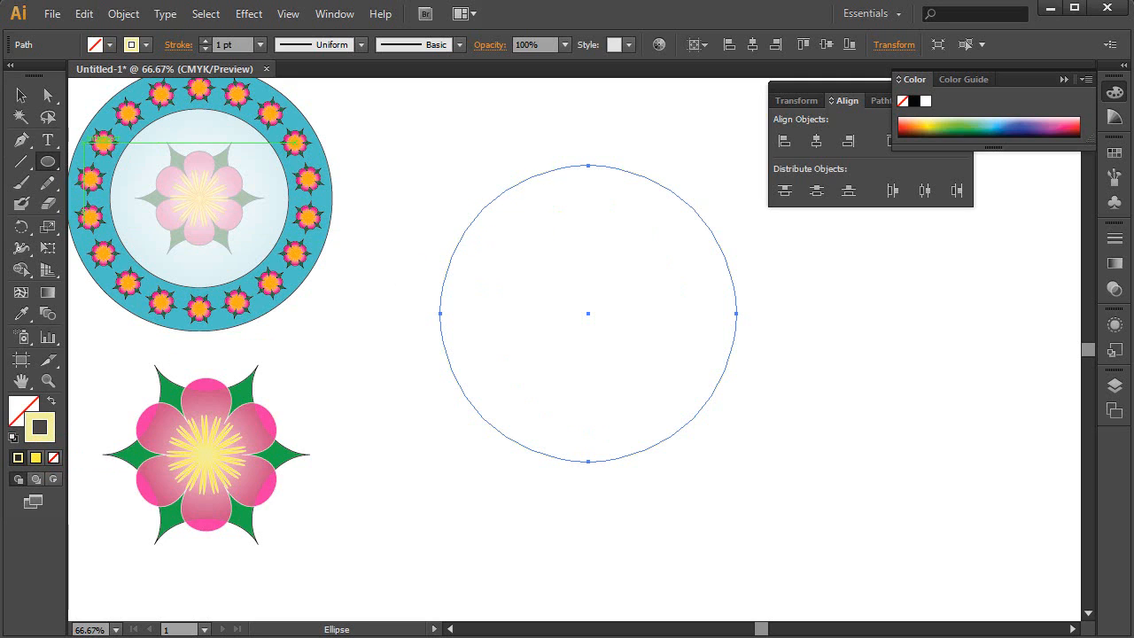
Create a smaller concentric copy of the circle by scaling a duplicate proportionally about its center, and deselect it
click(21, 95)
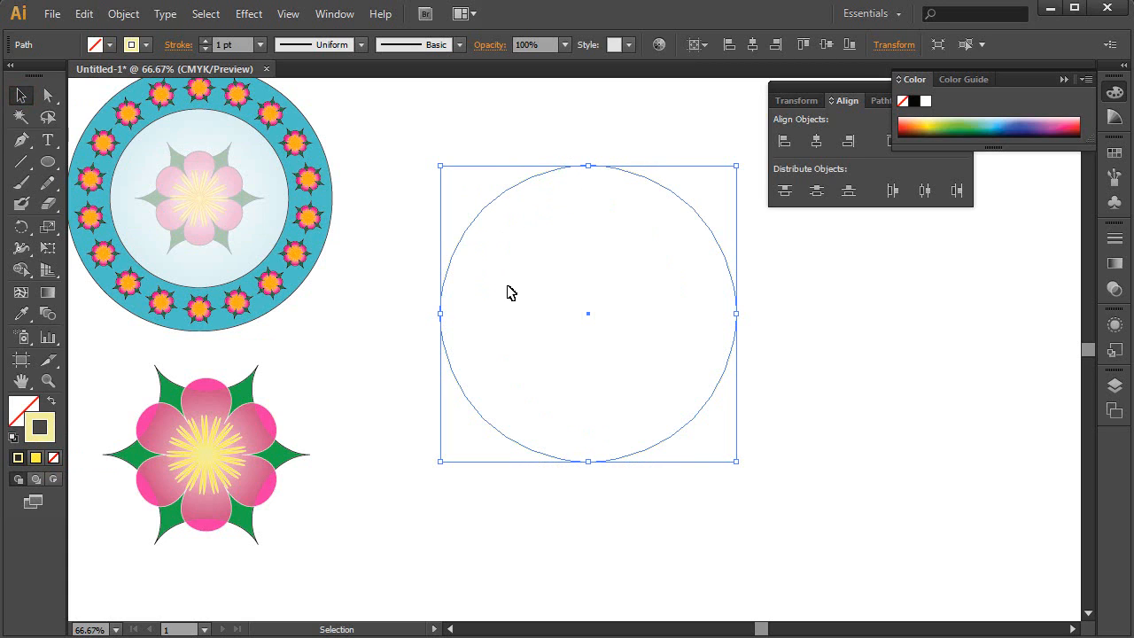
key(a)
key(v)
key(a)
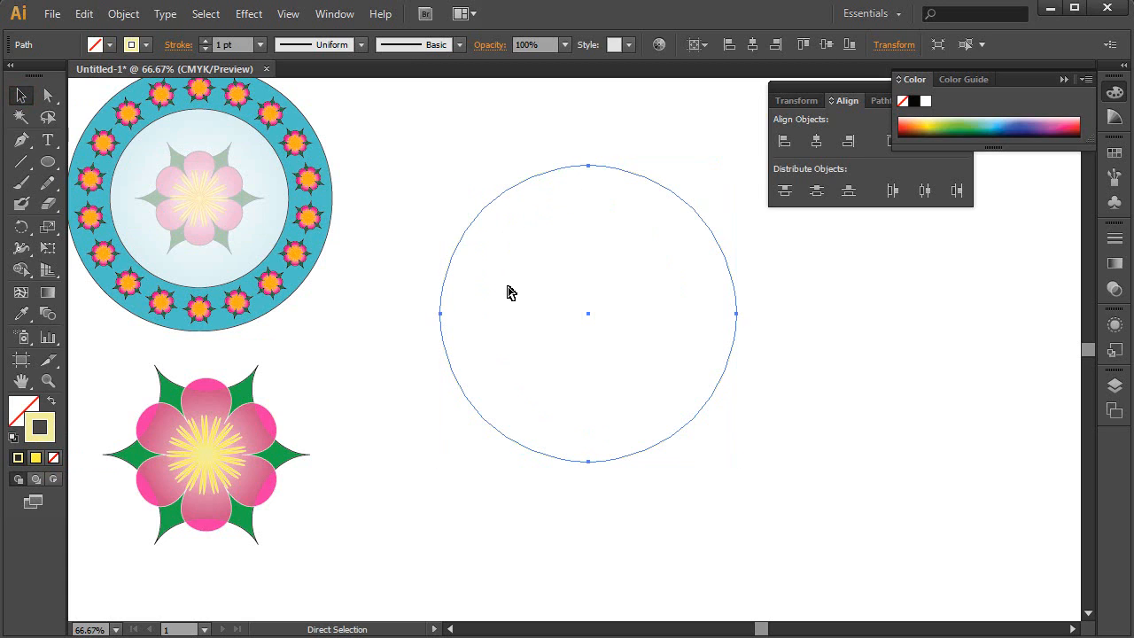
key(v)
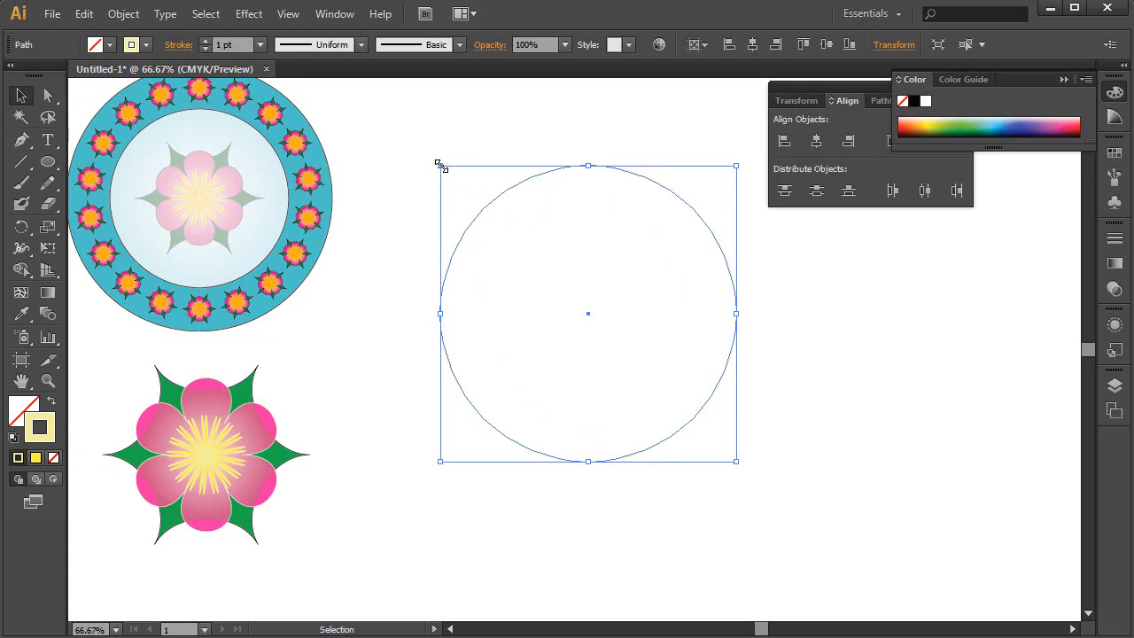
key(shift)
drag(439, 164, 485, 218)
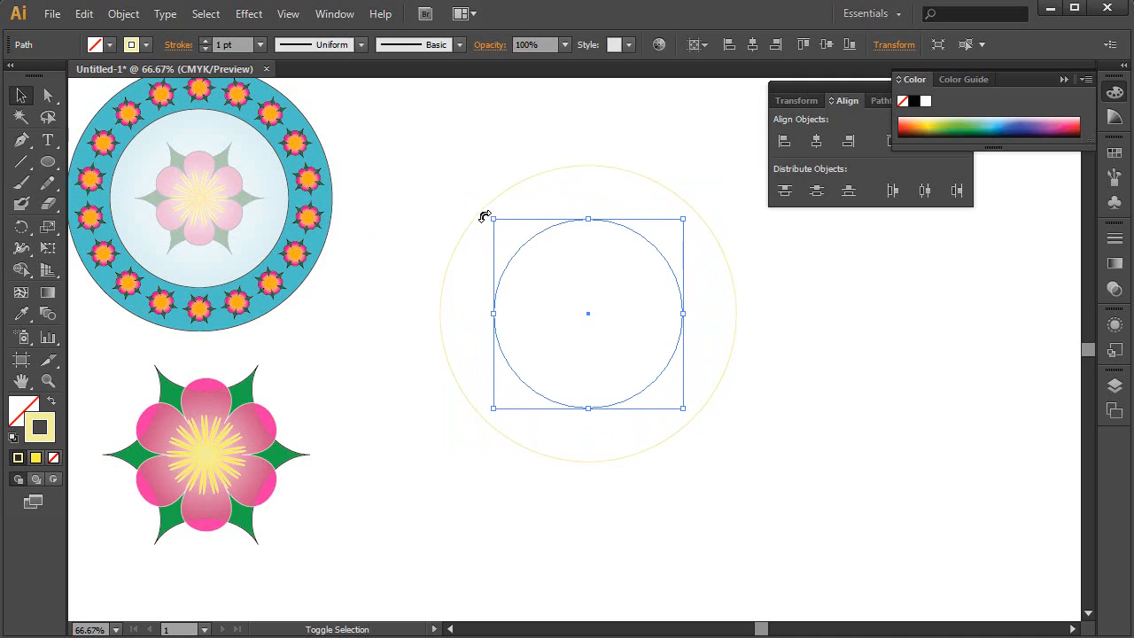
click(443, 196)
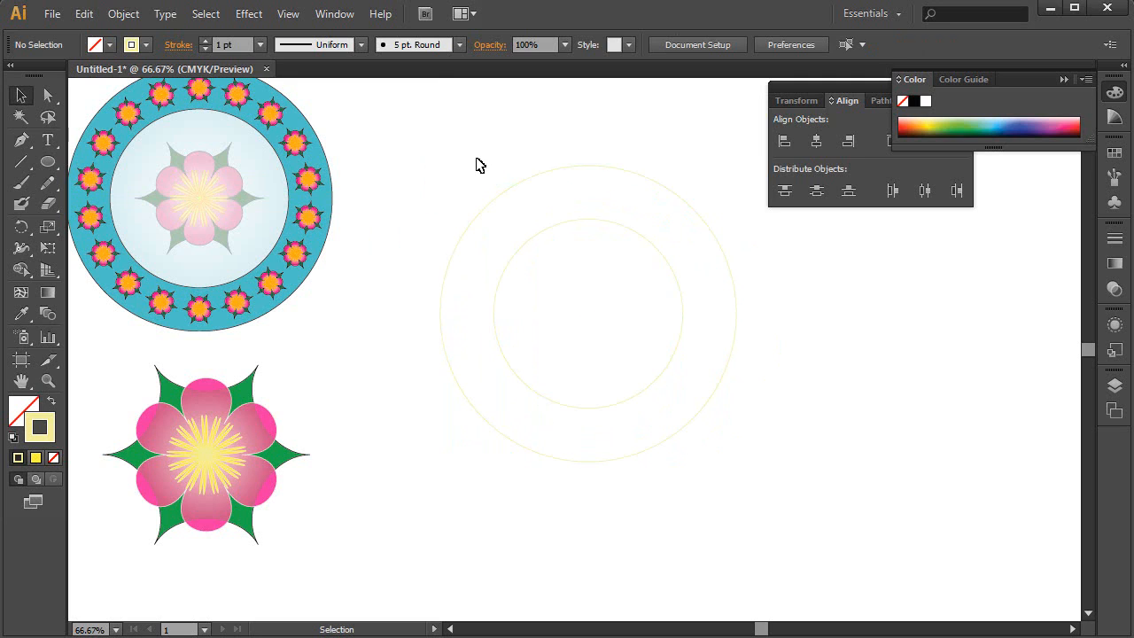
Set the stroke color of both concentric circles to blue 1111ED and deselect them
drag(476, 157, 560, 269)
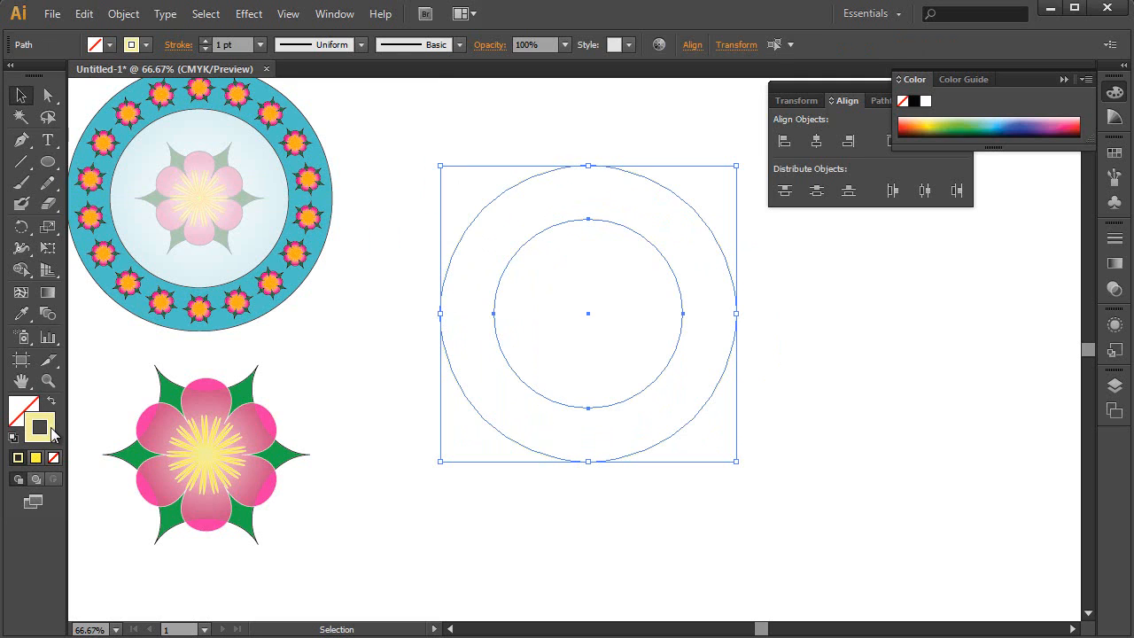
double_click(45, 427)
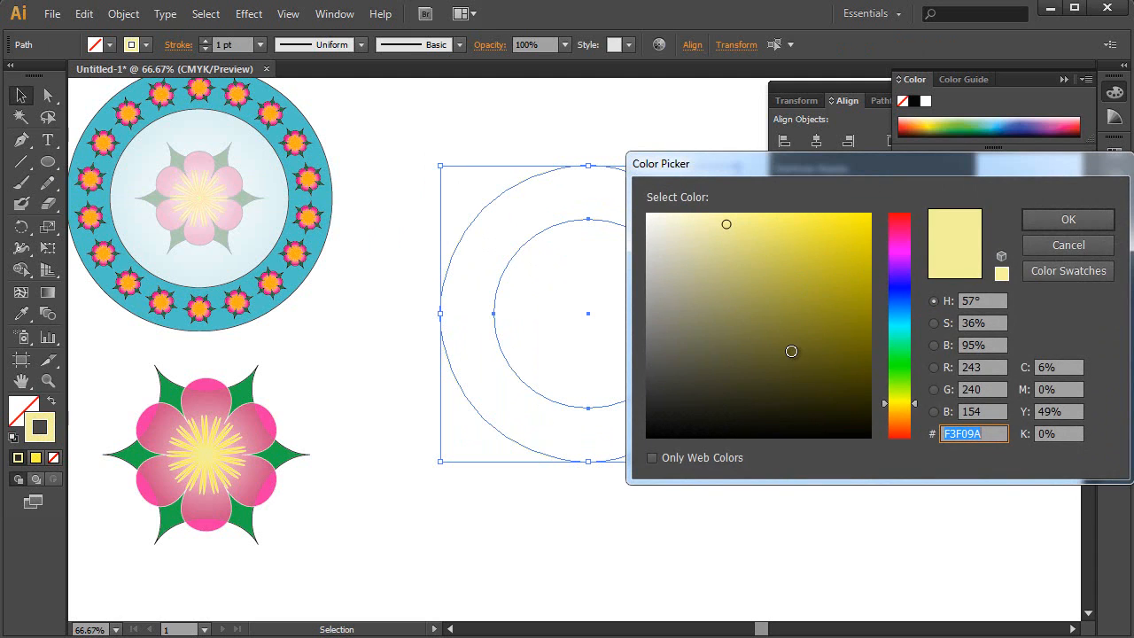
click(897, 288)
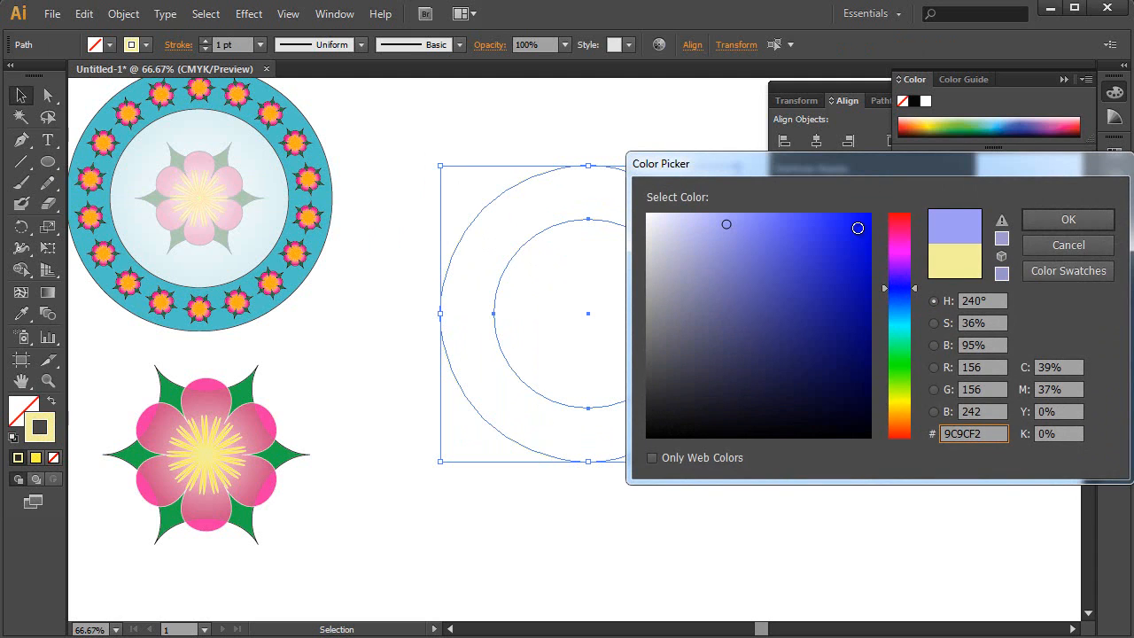
click(854, 228)
click(1068, 220)
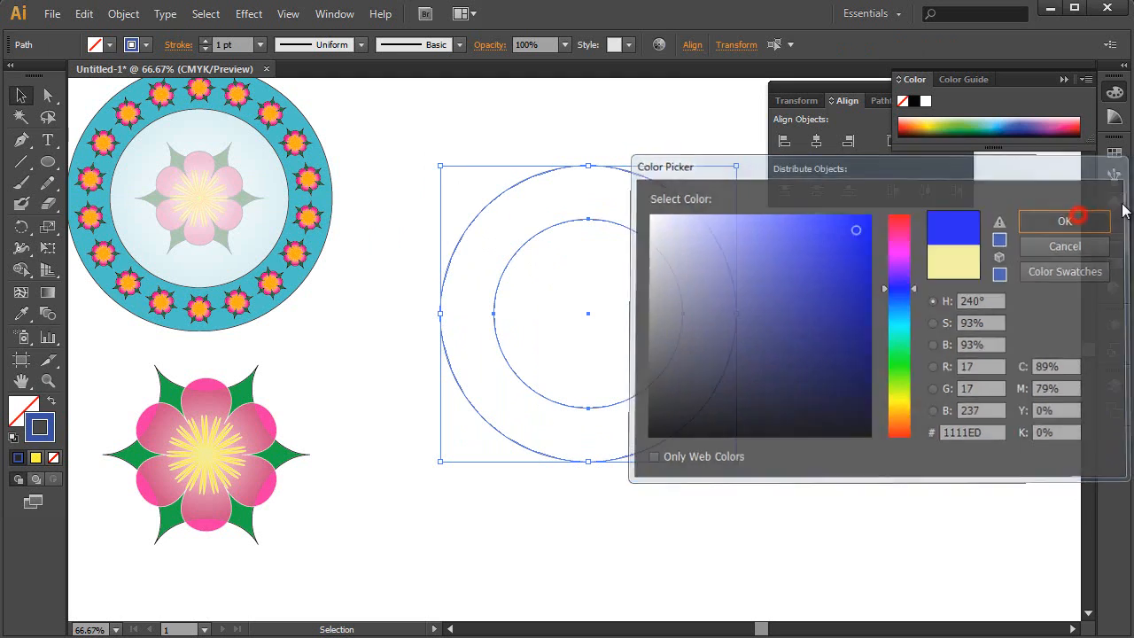
click(623, 280)
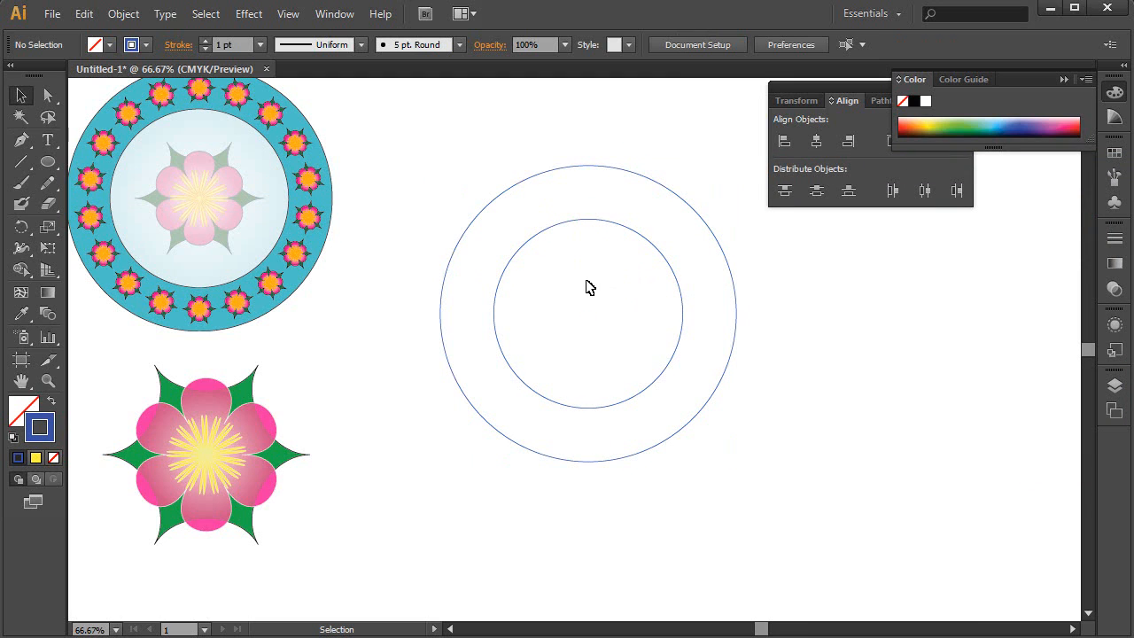
Fill the outer circle with blue 1952D1
click(521, 182)
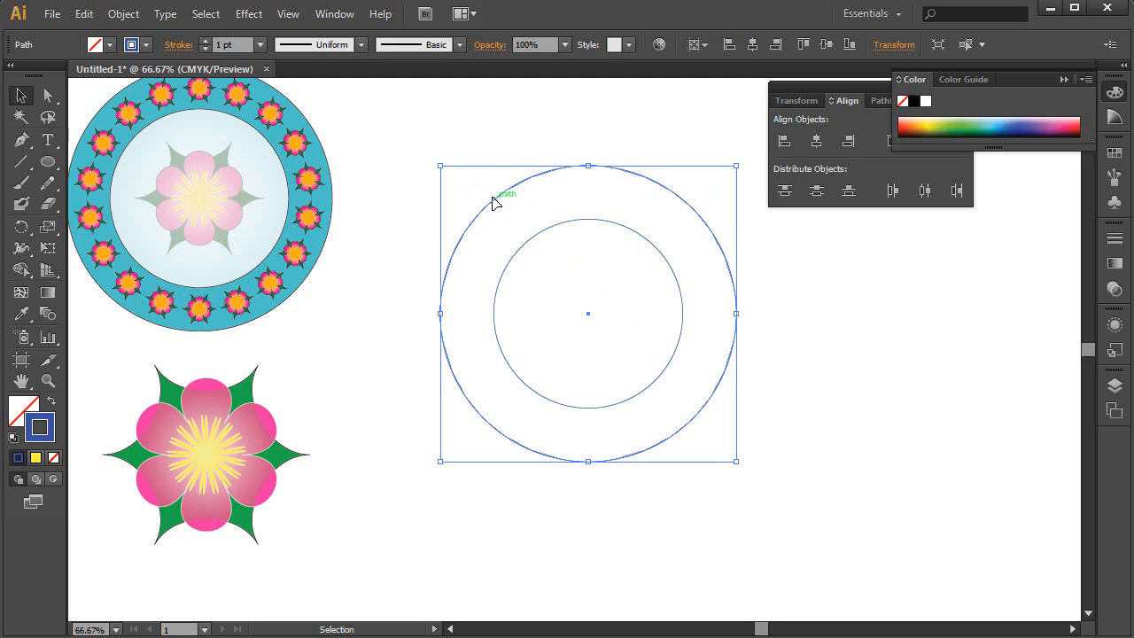
click(19, 413)
double_click(20, 413)
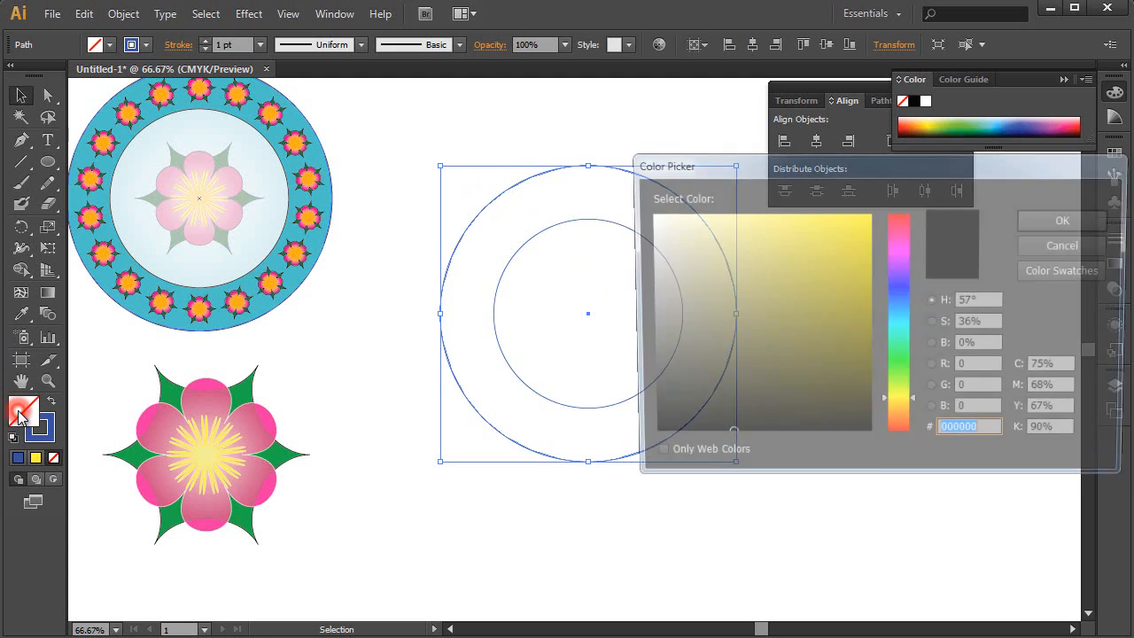
click(901, 318)
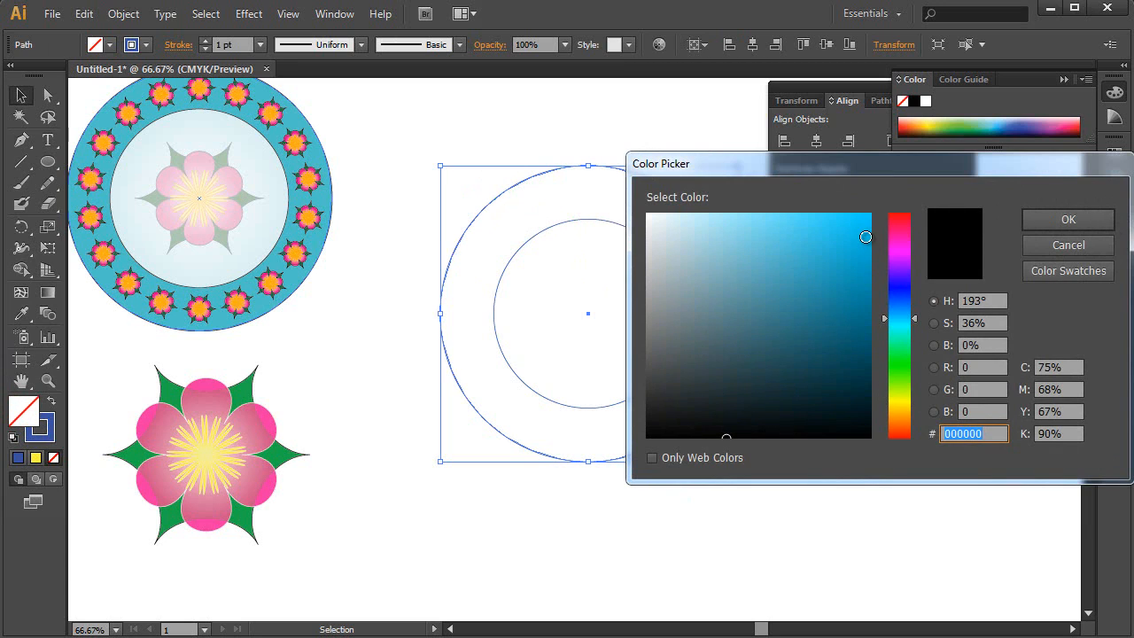
click(896, 299)
click(844, 254)
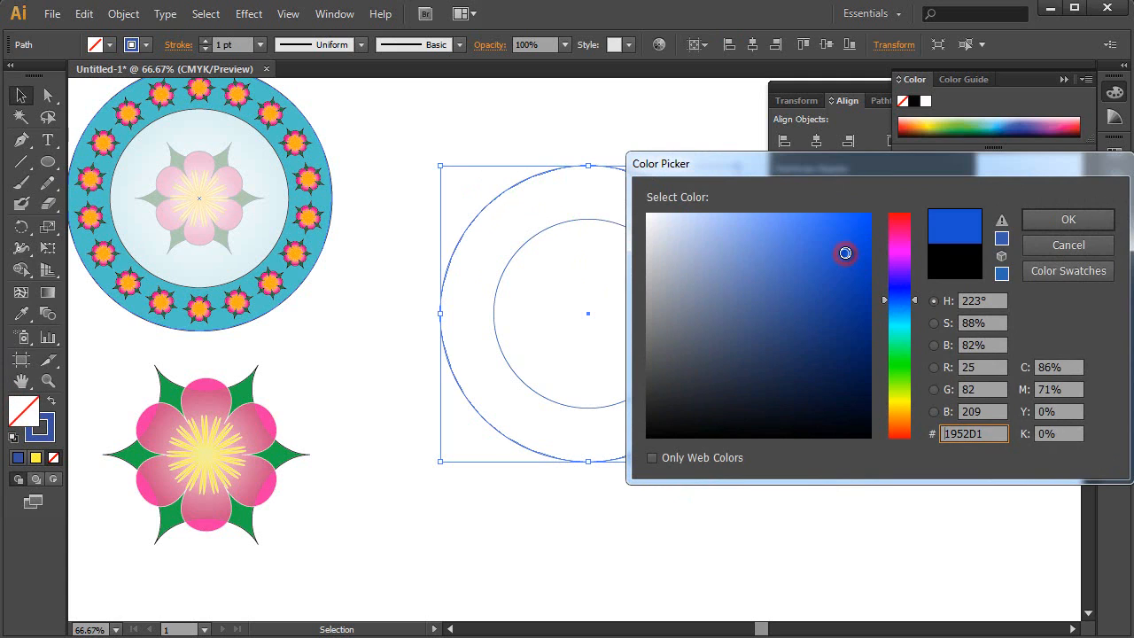
click(1052, 219)
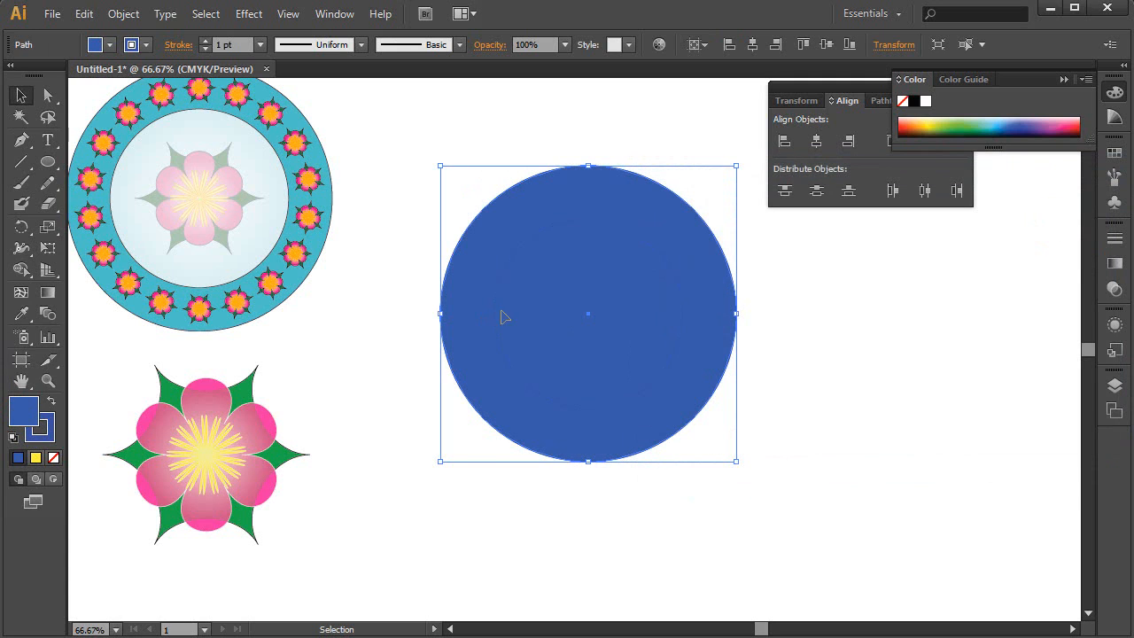
Replace the inner circle's fill with a very light off-white and deselect it
click(549, 231)
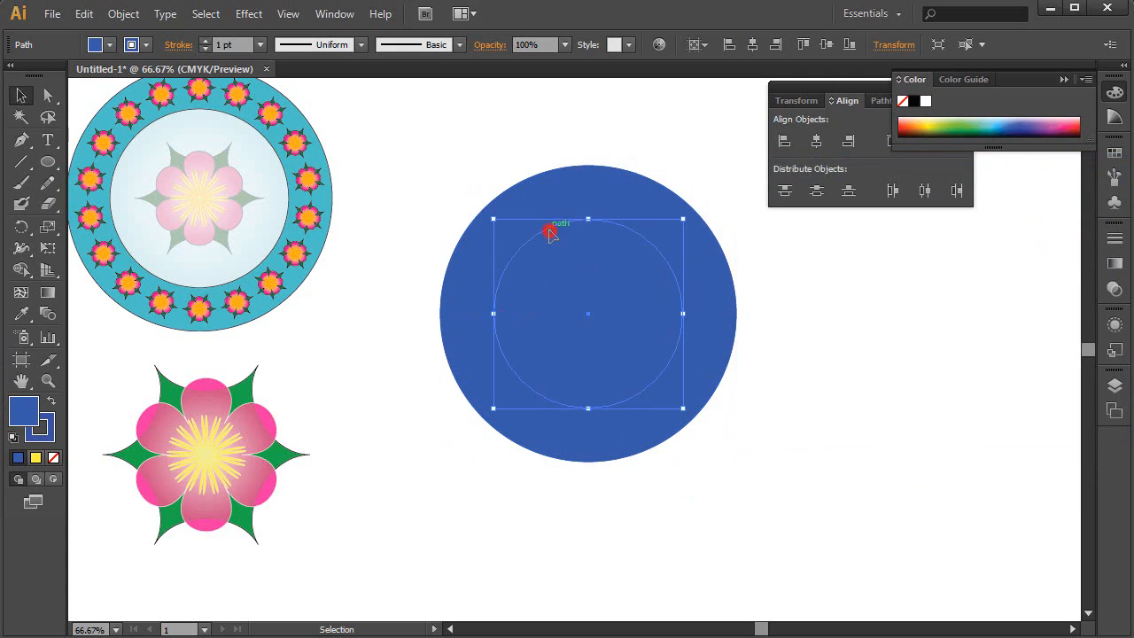
key(slash)
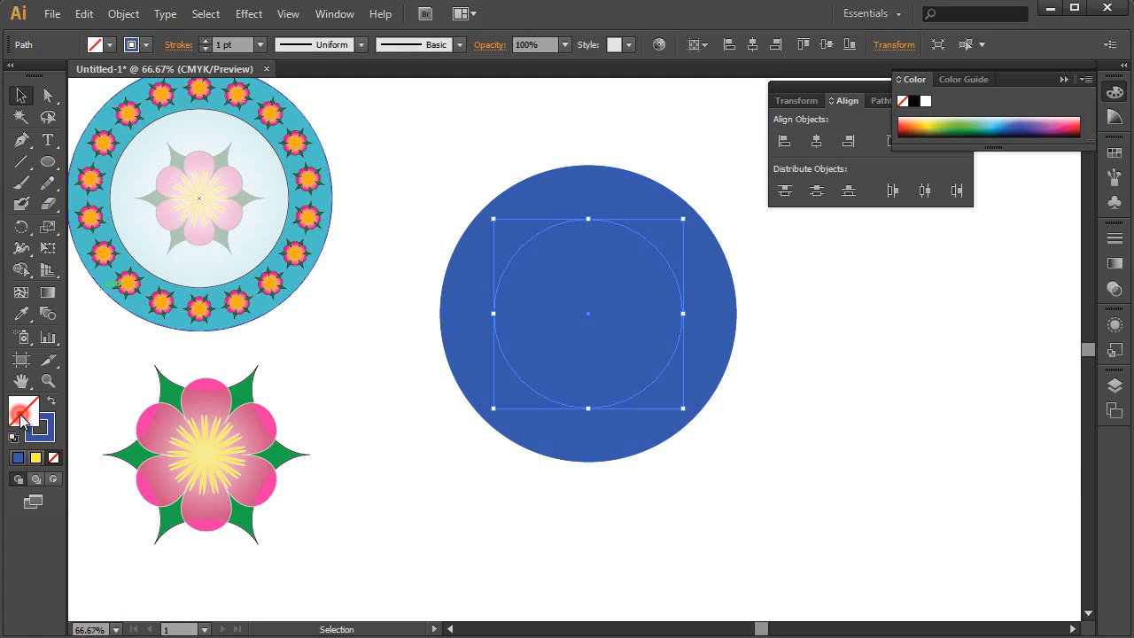
double_click(22, 416)
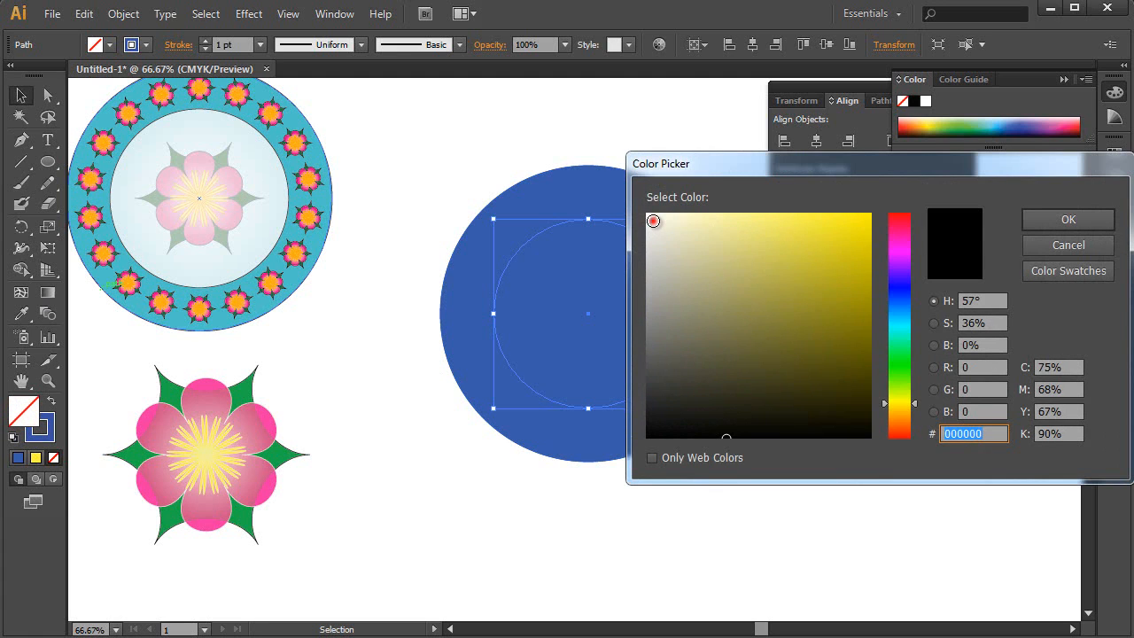
click(652, 220)
click(1086, 219)
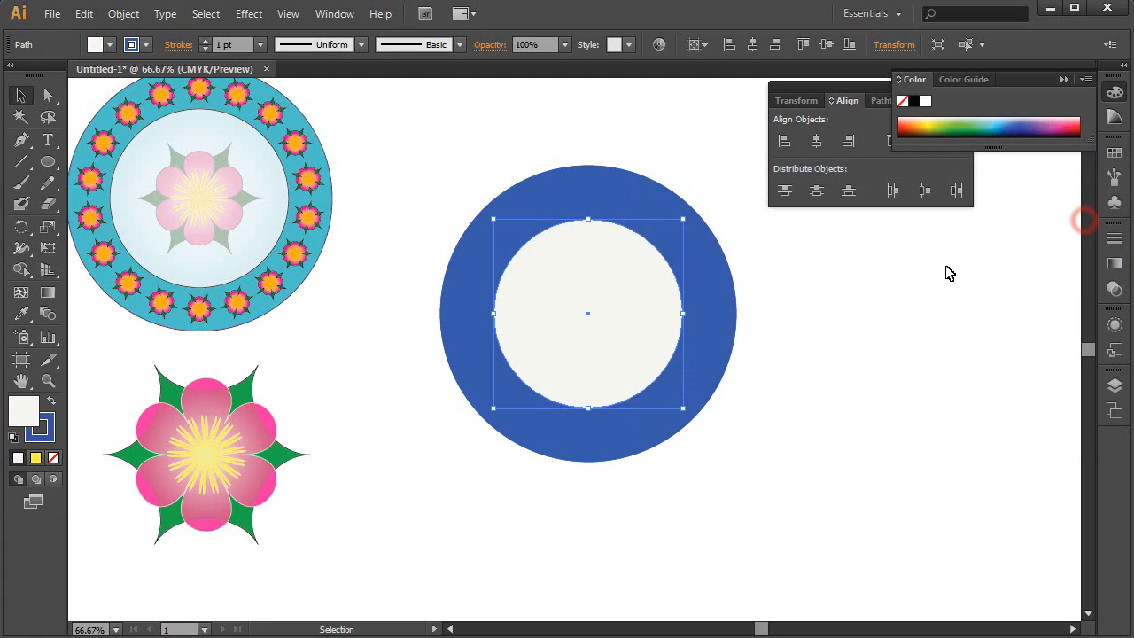
click(769, 454)
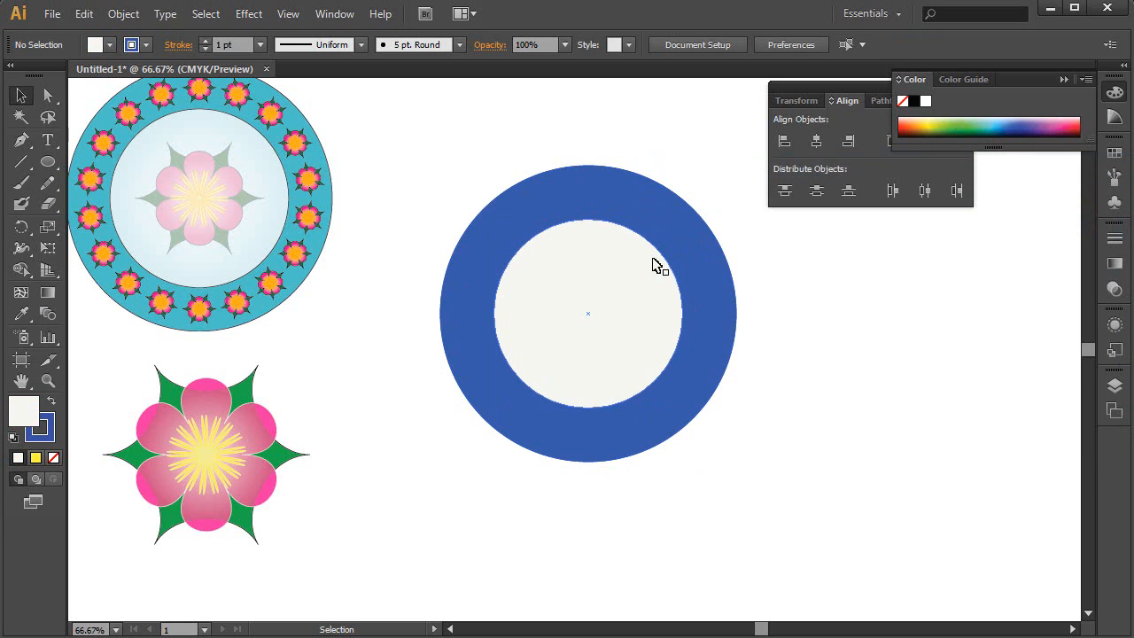
Change the outer circle's fill to teal 0FBAA6 and deselect it
click(442, 306)
double_click(27, 406)
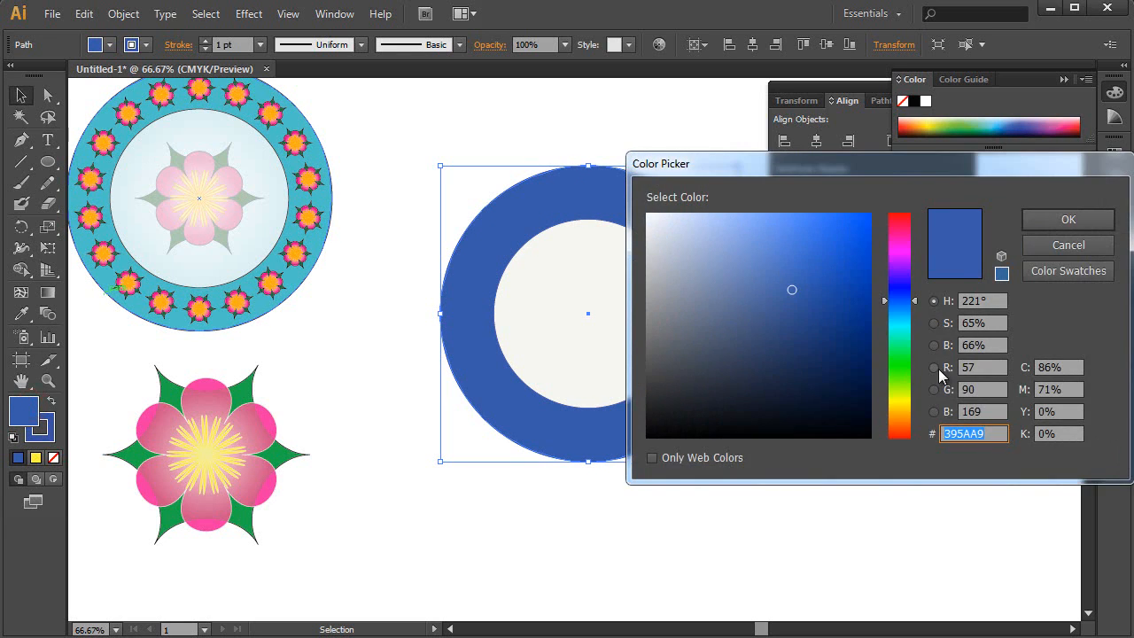
click(902, 329)
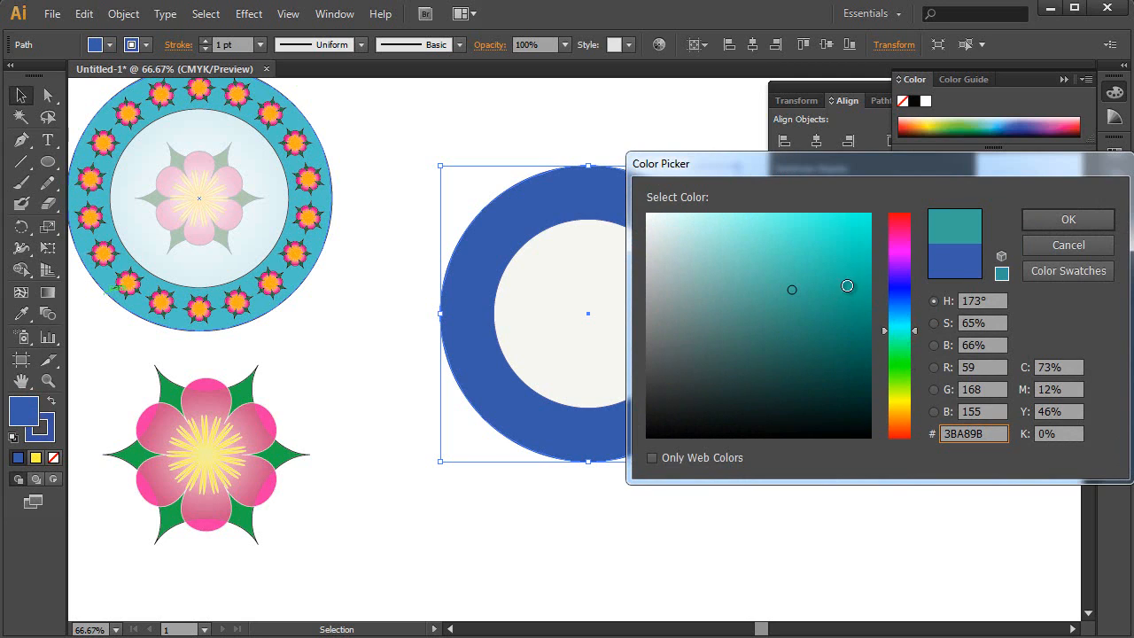
click(856, 309)
drag(856, 310, 853, 272)
click(1063, 220)
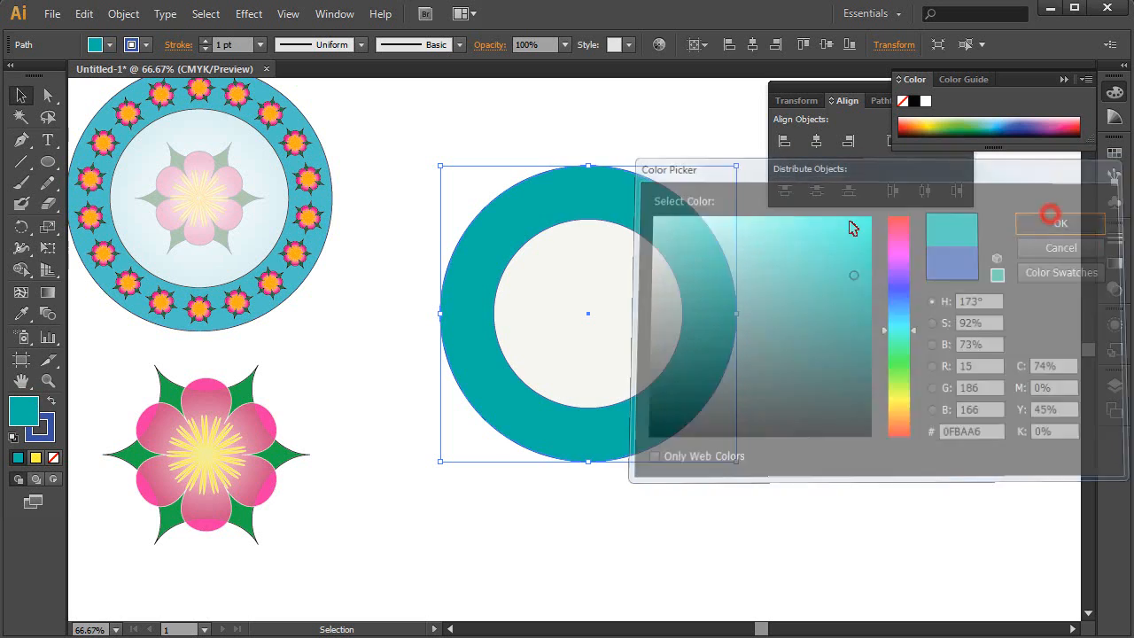
click(791, 404)
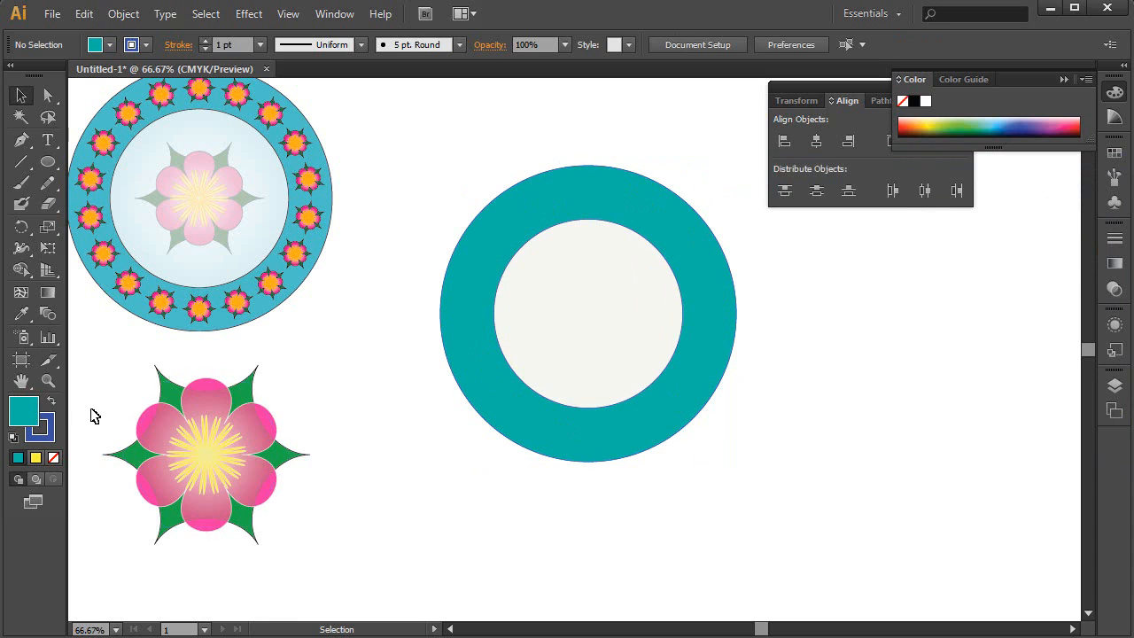
Scale the flower group down proportionally to about the rim's width and place it on the upper rim of the new plate
click(202, 448)
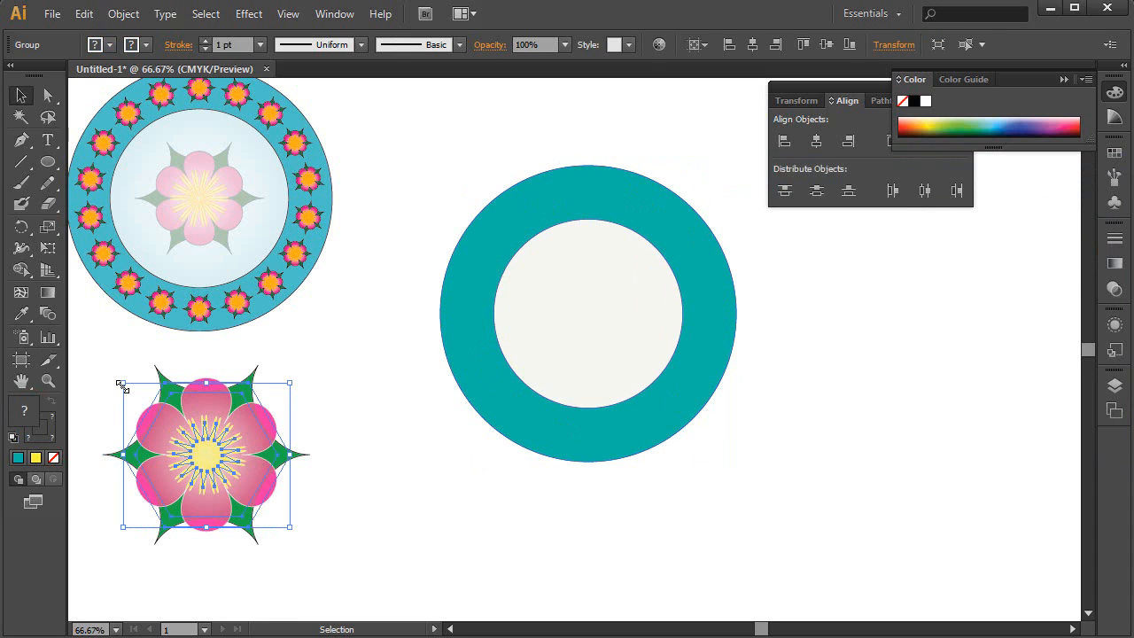
key(shift)
drag(123, 385, 588, 189)
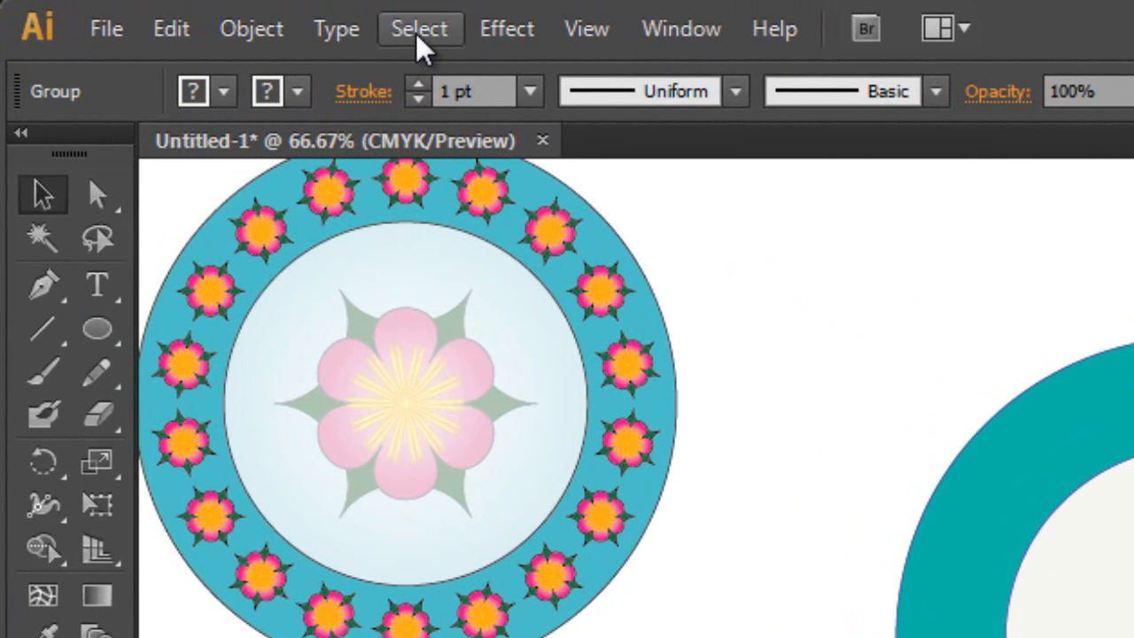
Bring the flower group in front of the plate circles and deselect it
click(287, 36)
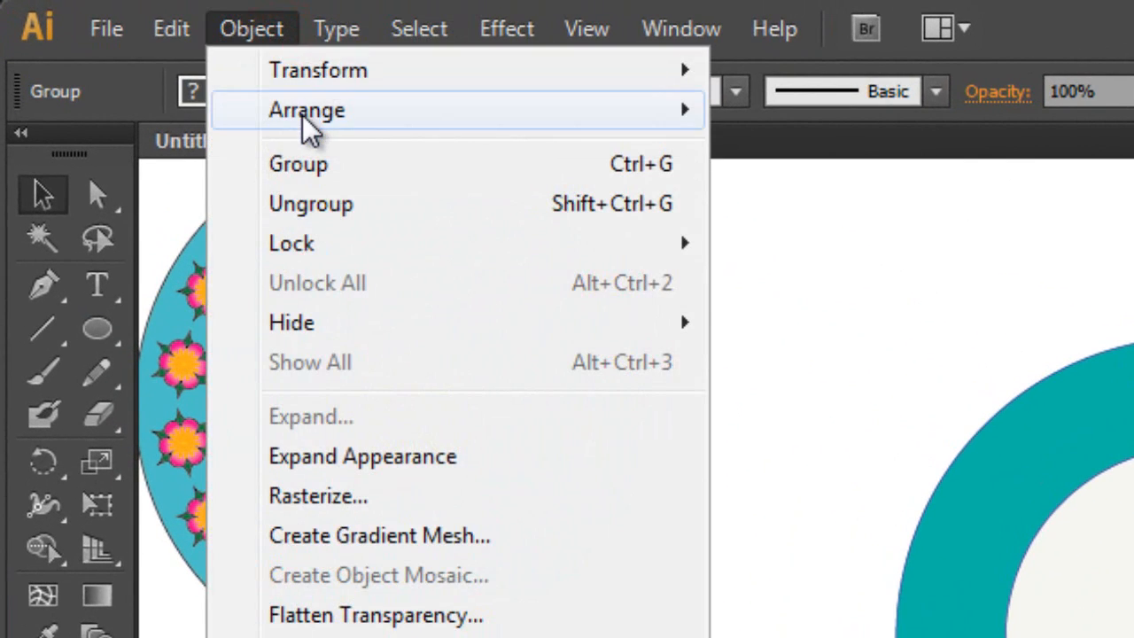
mouse_move(418, 115)
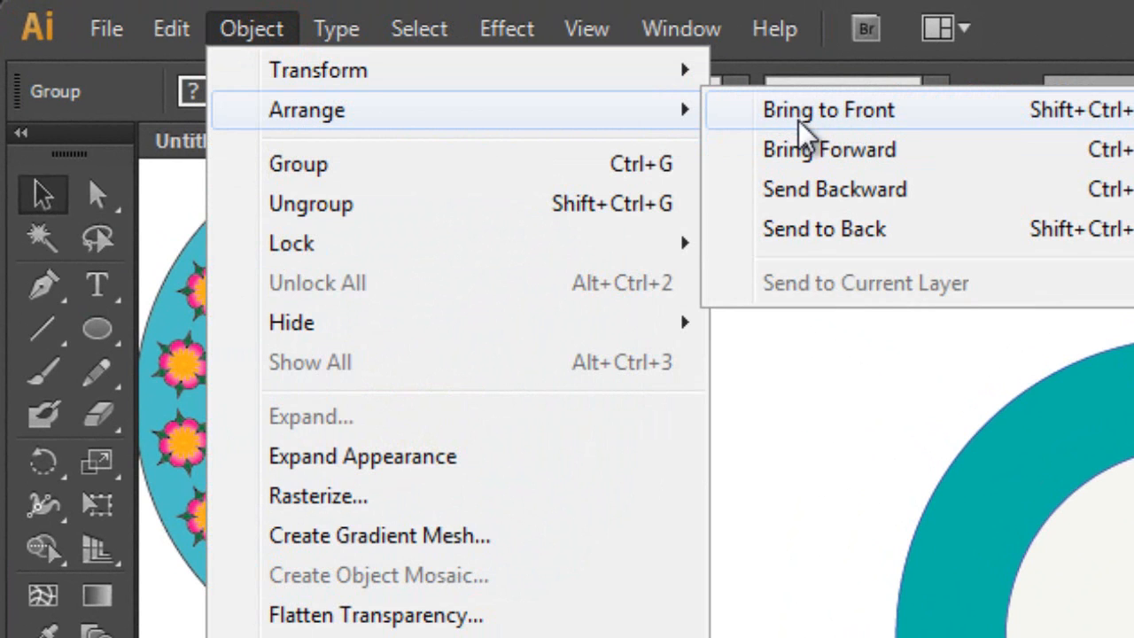
click(833, 112)
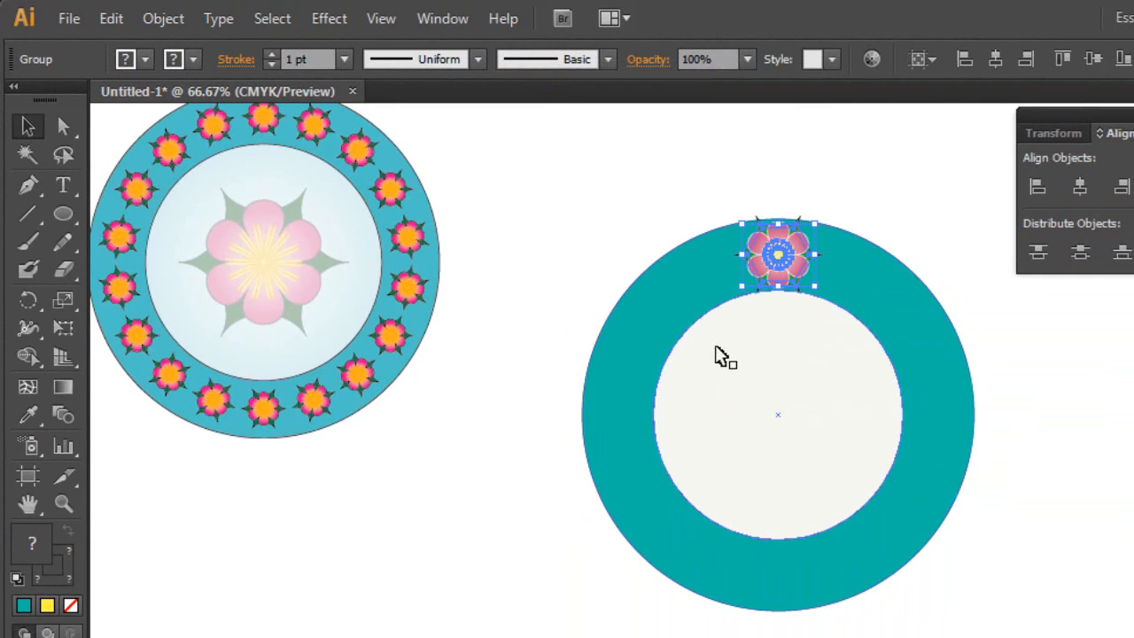
click(642, 201)
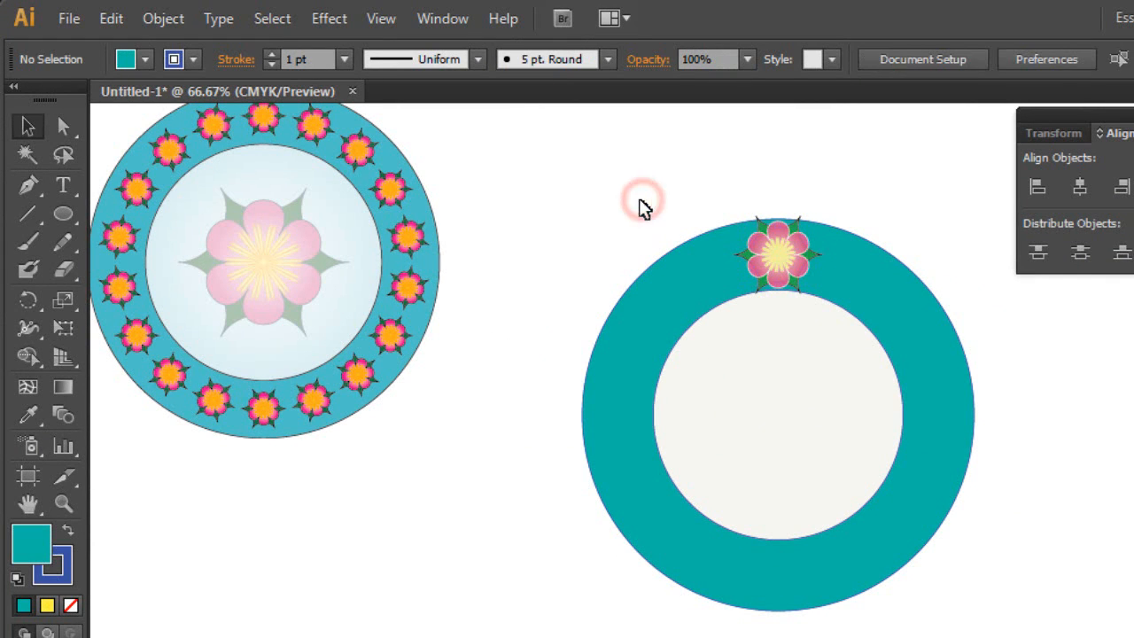
Shrink the rim flower proportionally about its center so it fits inside the teal rim with a margin, and deselect it
click(774, 245)
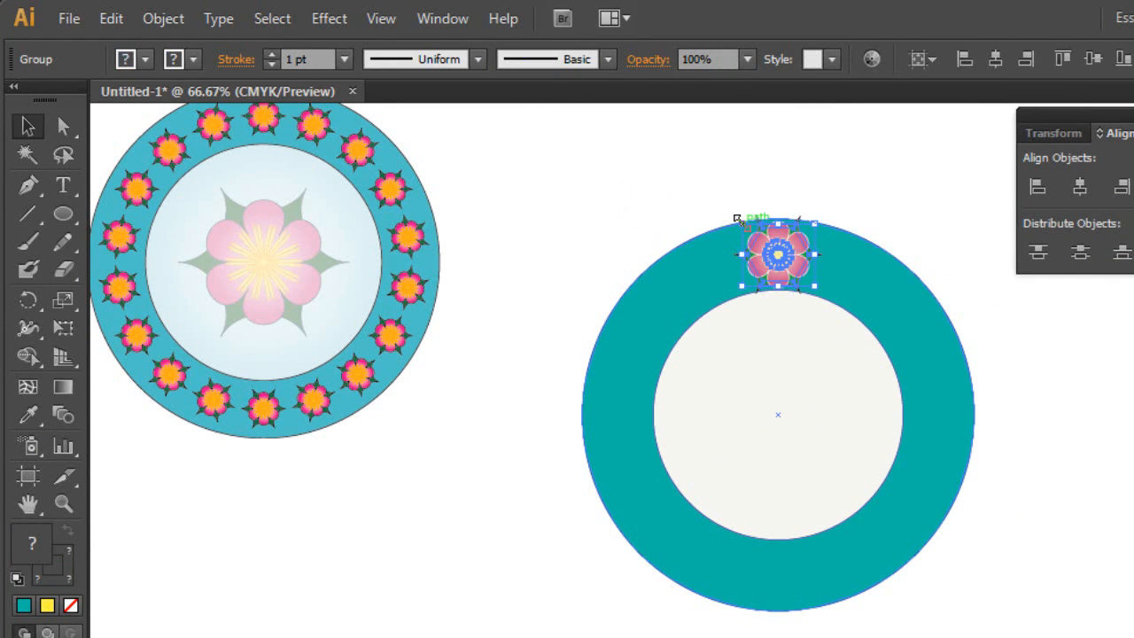
drag(736, 217, 757, 235)
click(751, 188)
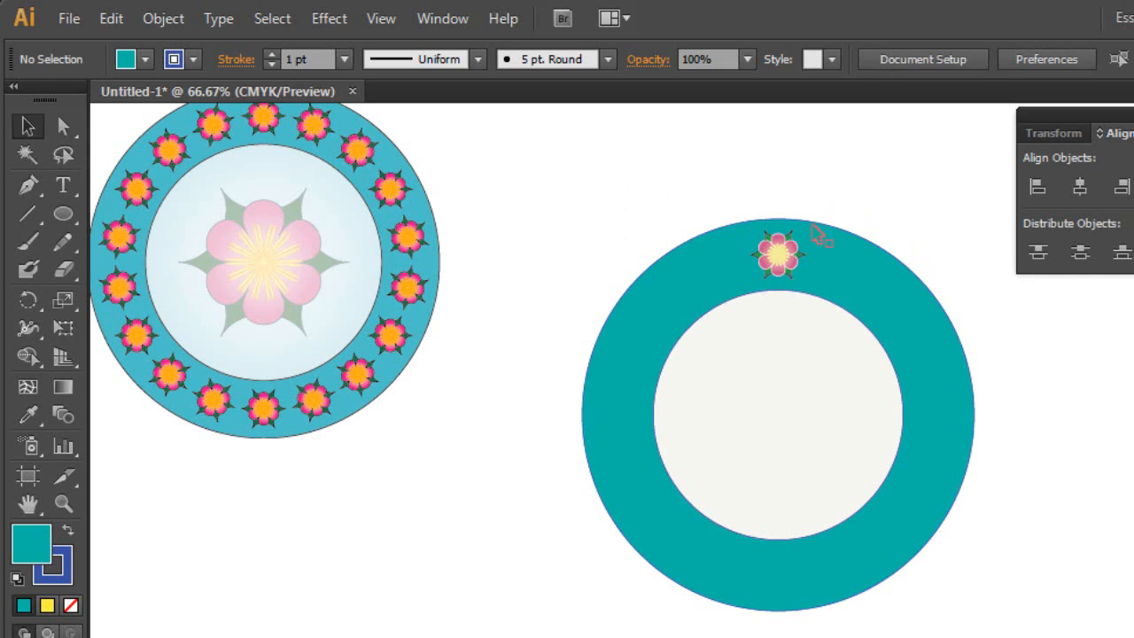
Create a copy of the rim flower rotated by 360/16 degrees about the center of the plate
drag(801, 269, 778, 256)
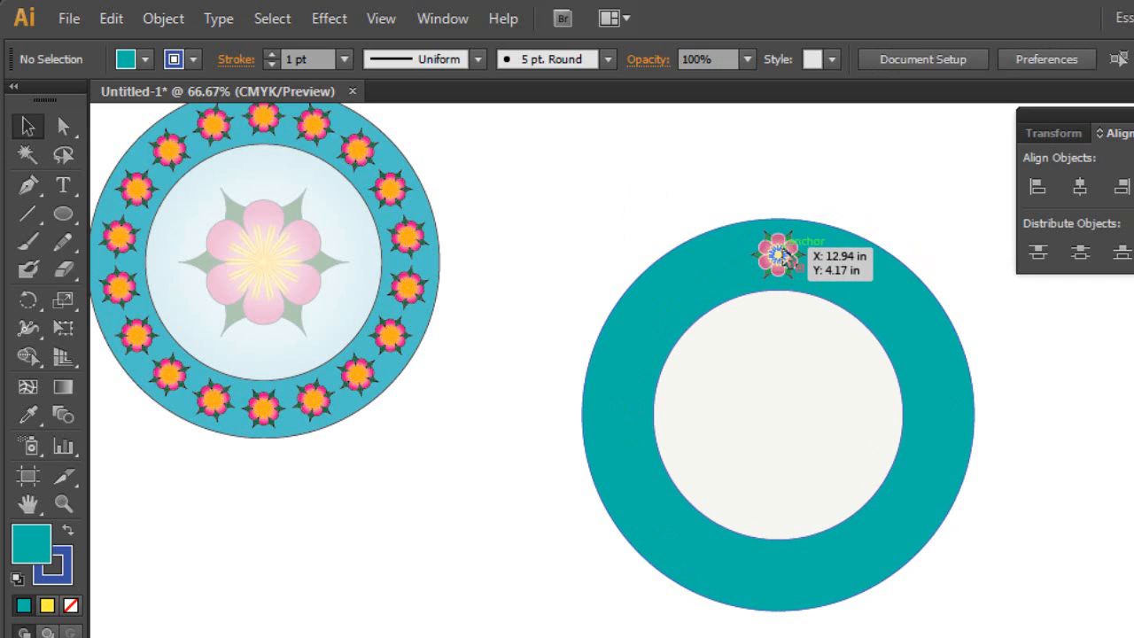
drag(787, 253, 782, 254)
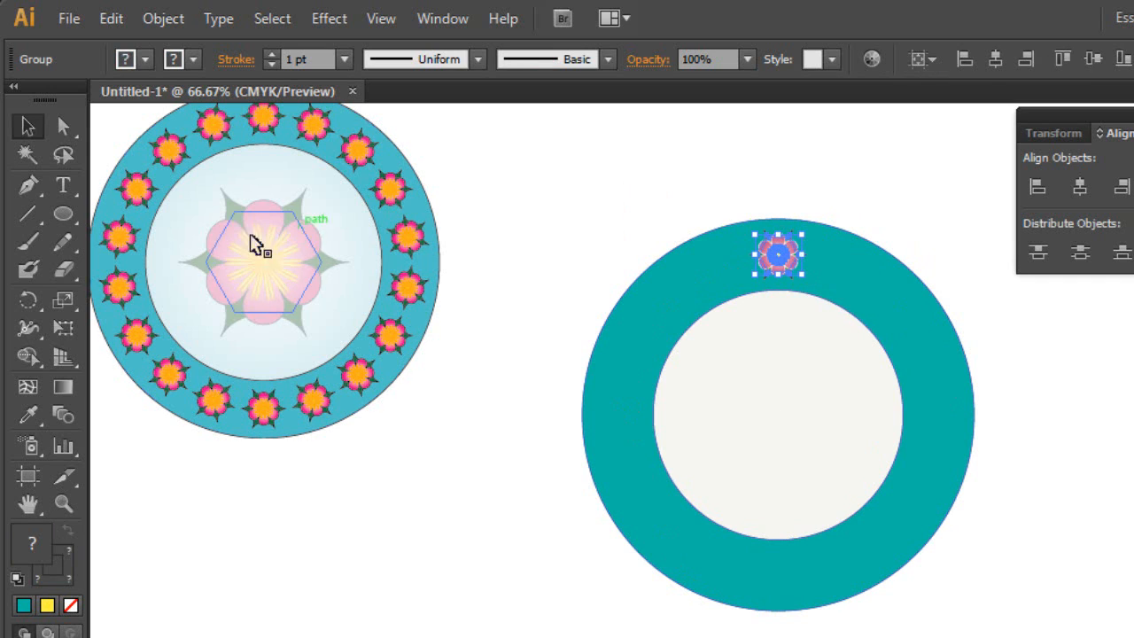
click(27, 301)
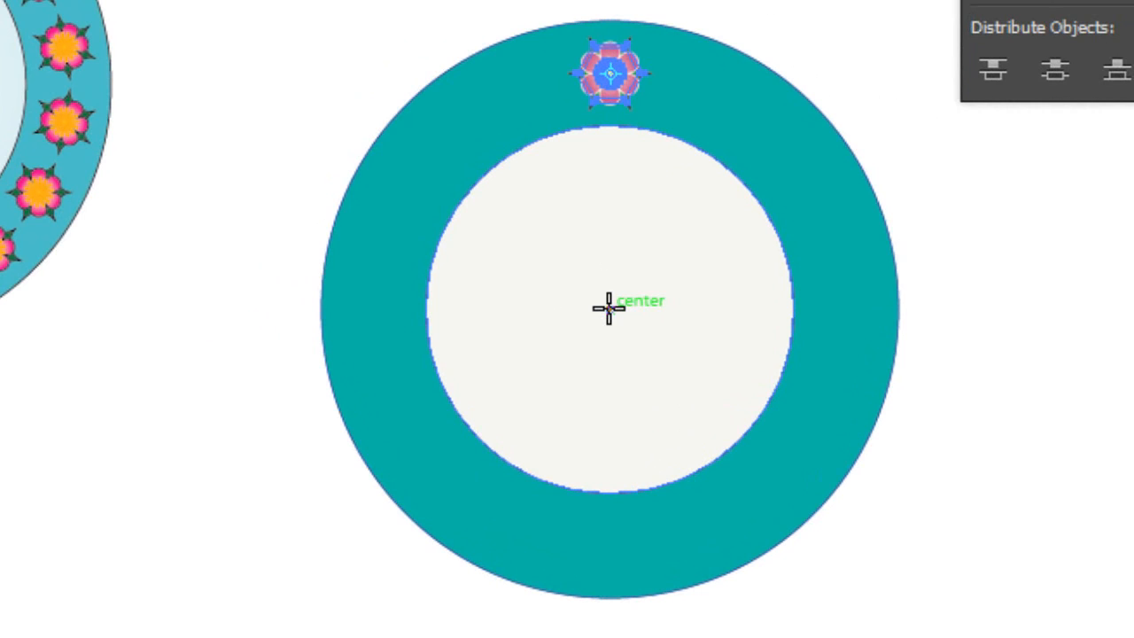
alt+click(608, 308)
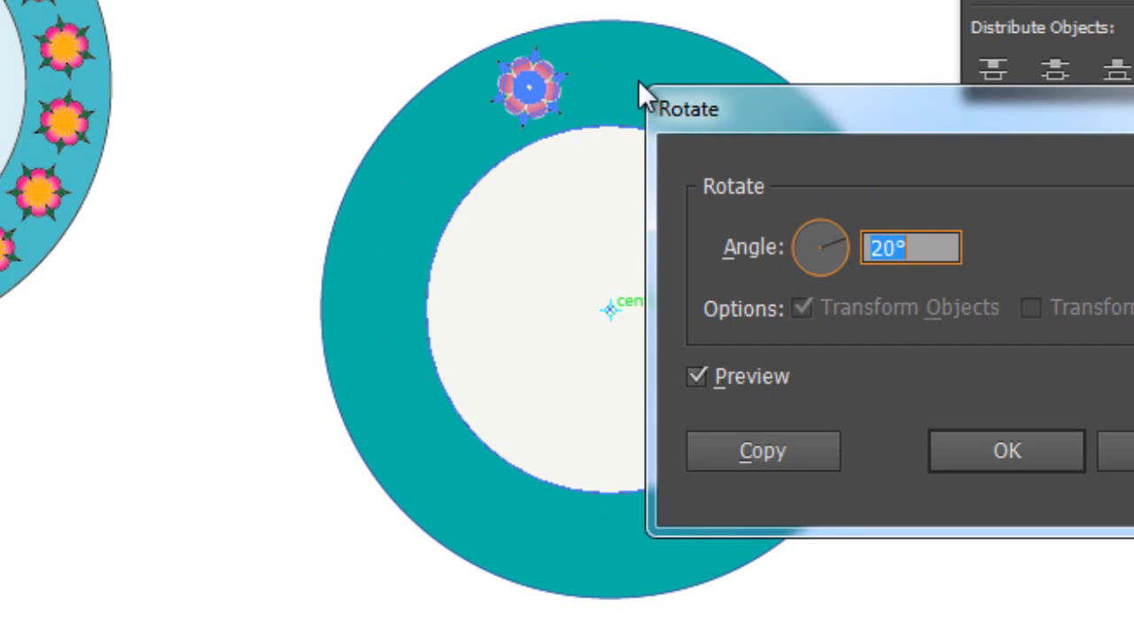
text(36)
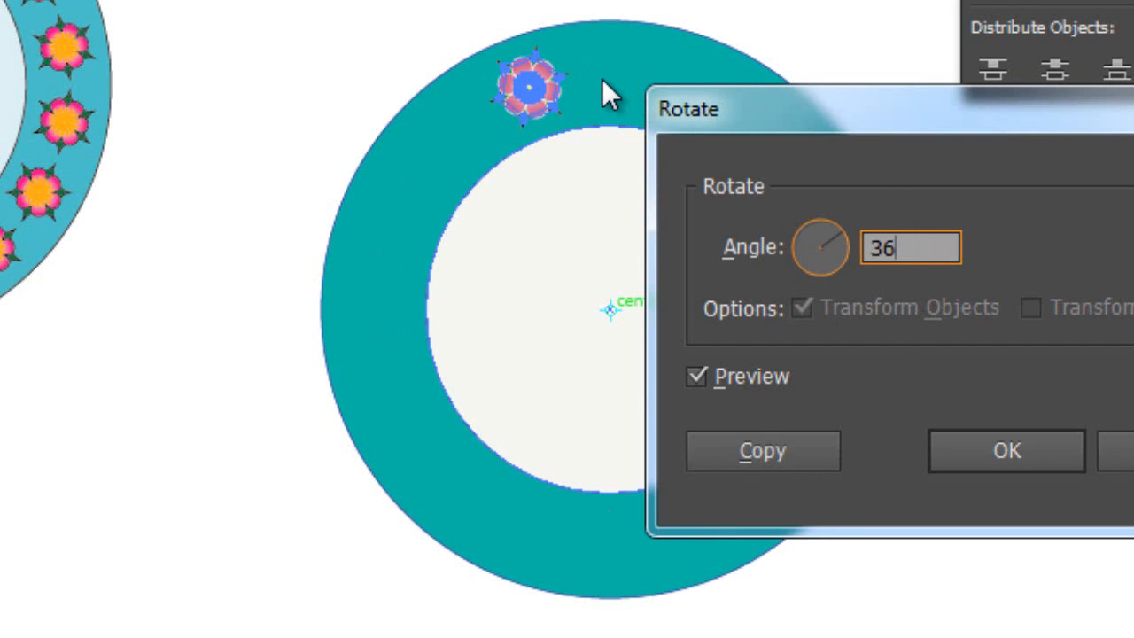
text(0/16)
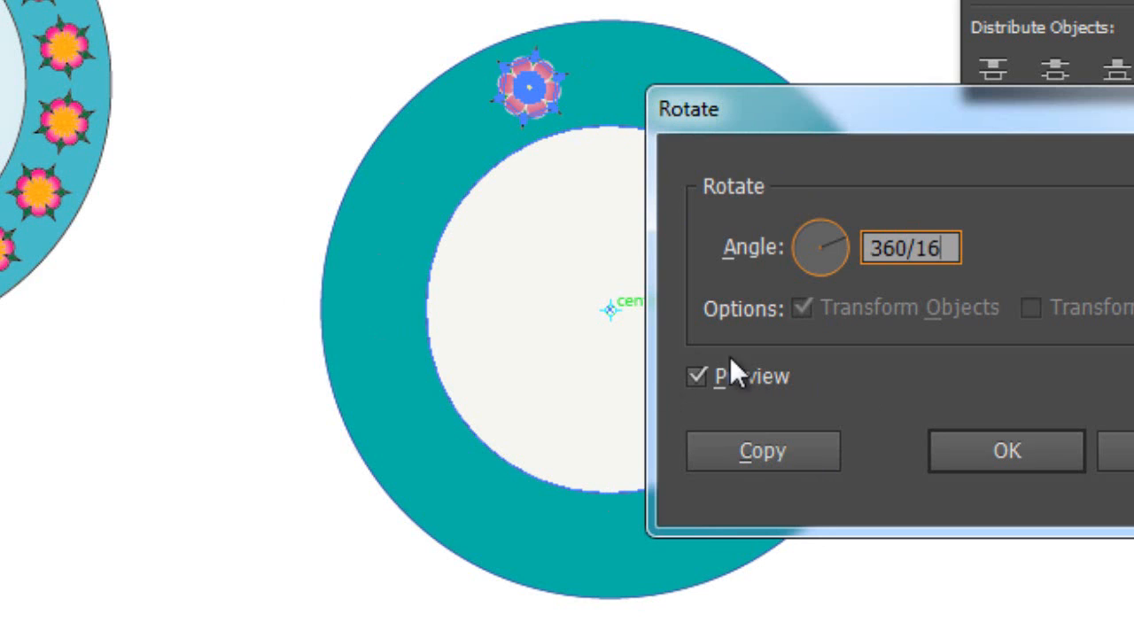
click(733, 449)
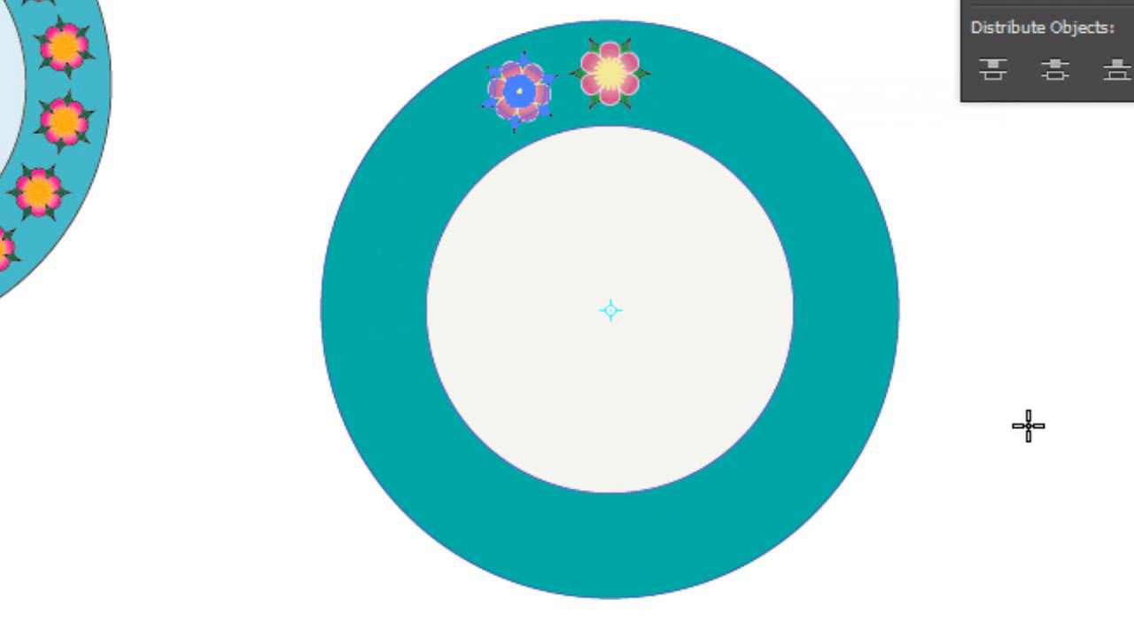